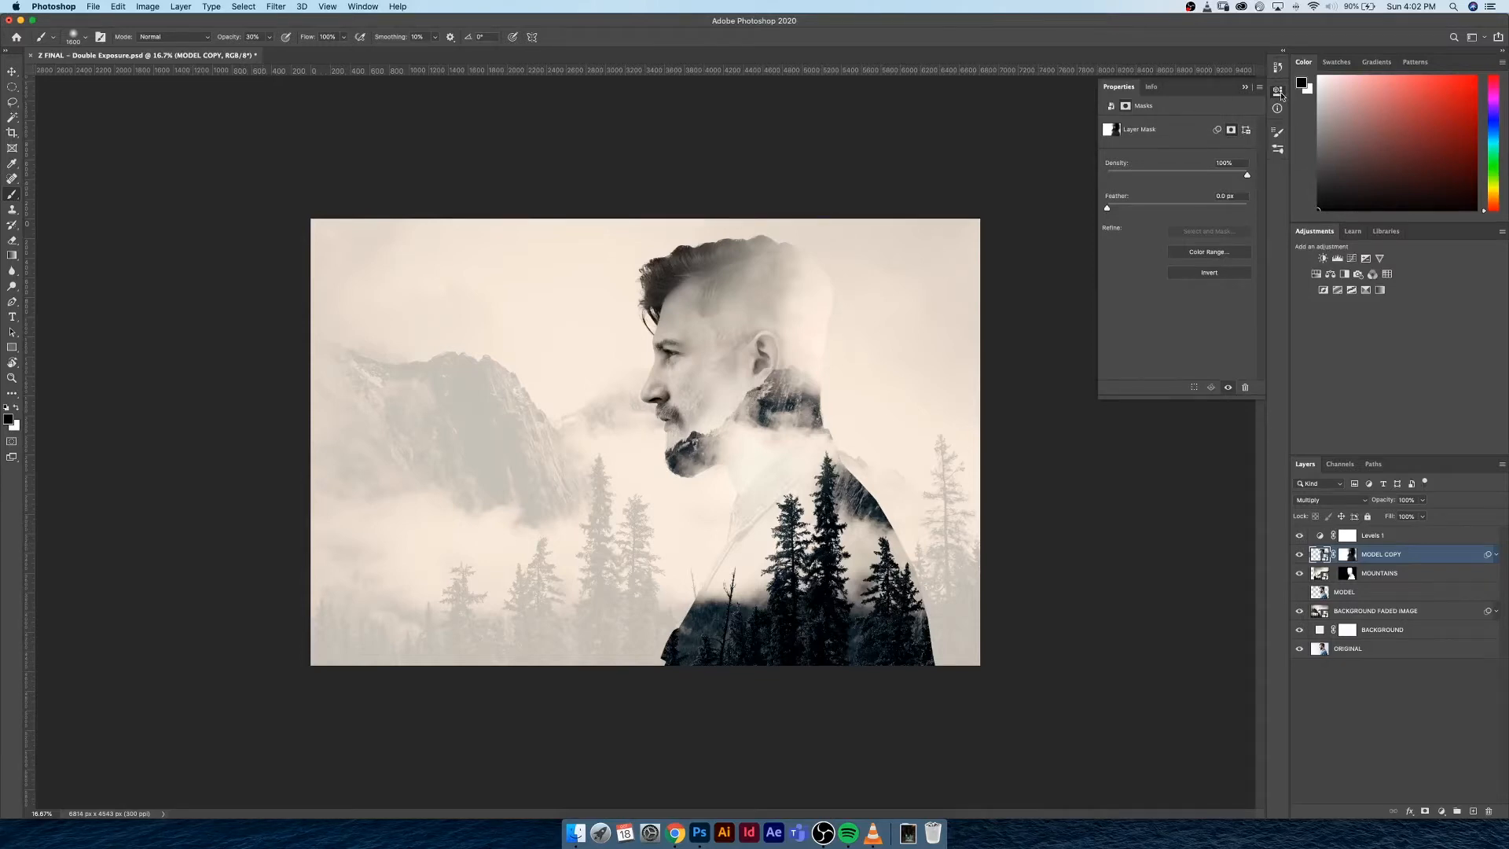
Open Model.jpg from the Double Exposure Demo folder in Photoshop, undoing any stray brush mark on it
left_click(1243, 86)
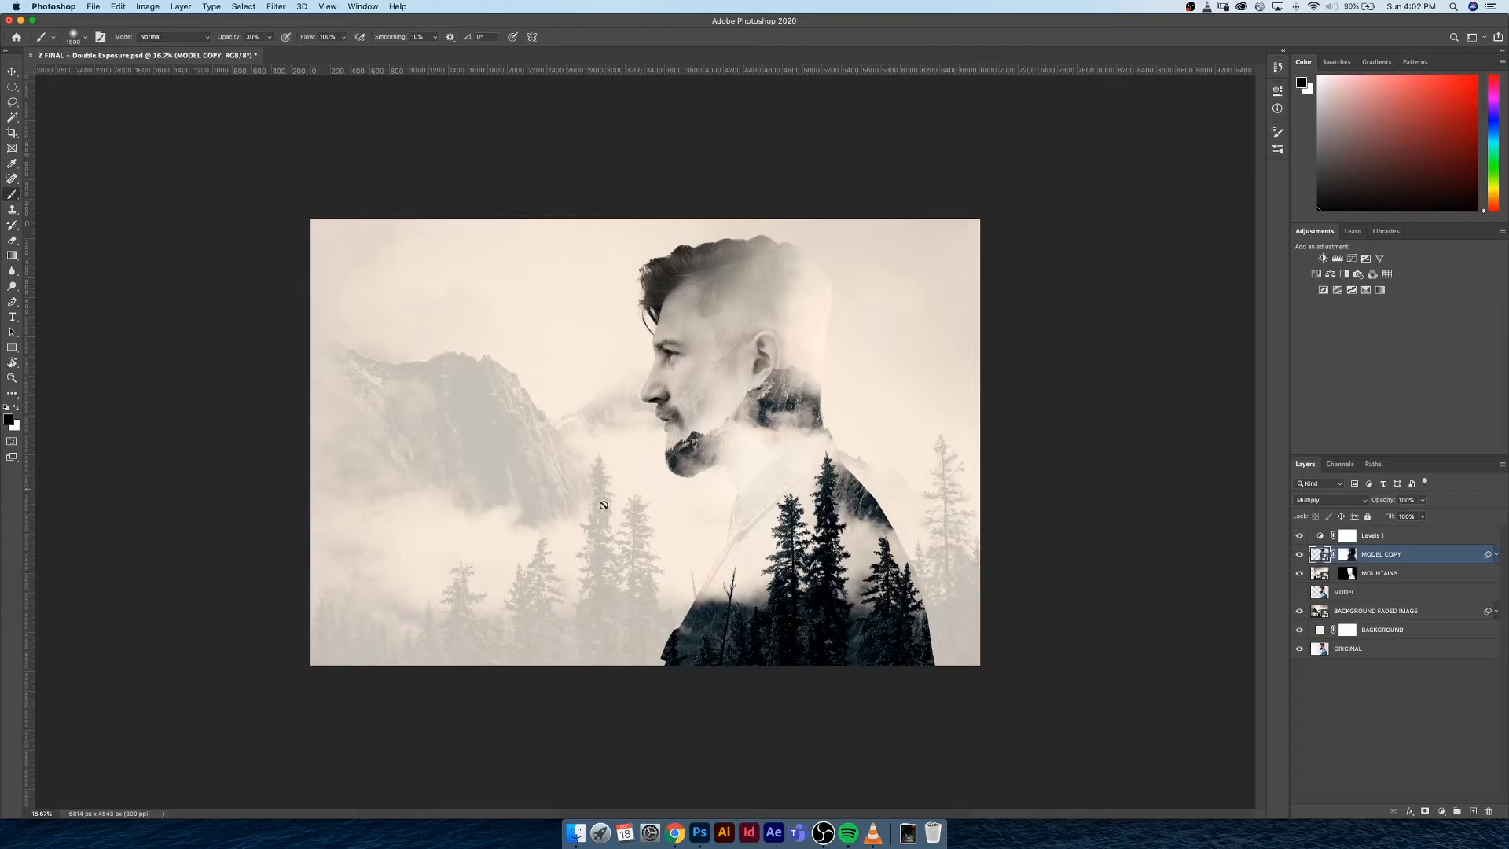
left_click(576, 834)
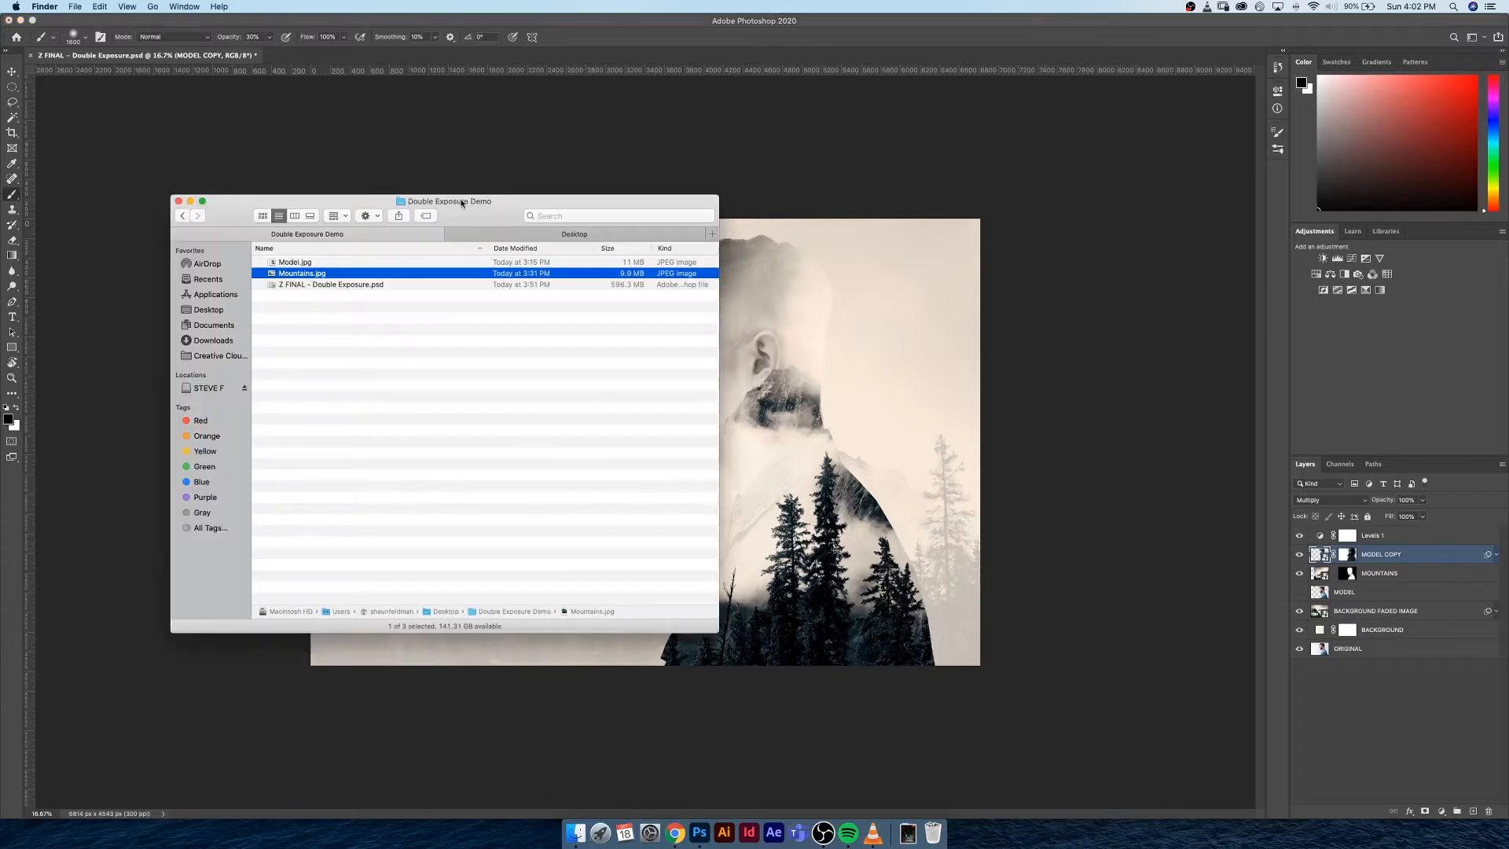
left_click_drag(472, 211, 672, 242)
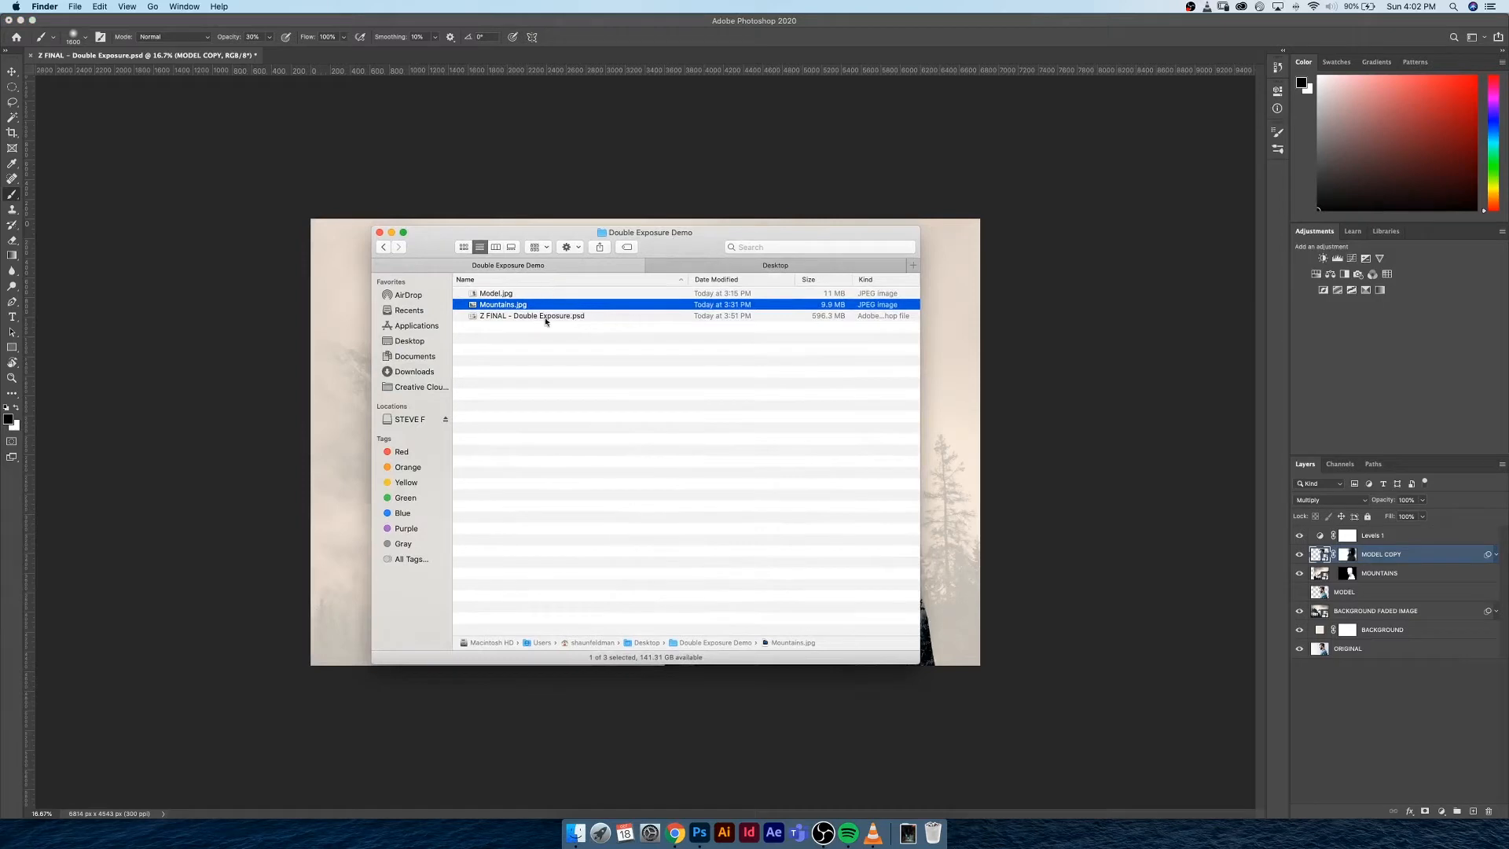
left_click(590, 316)
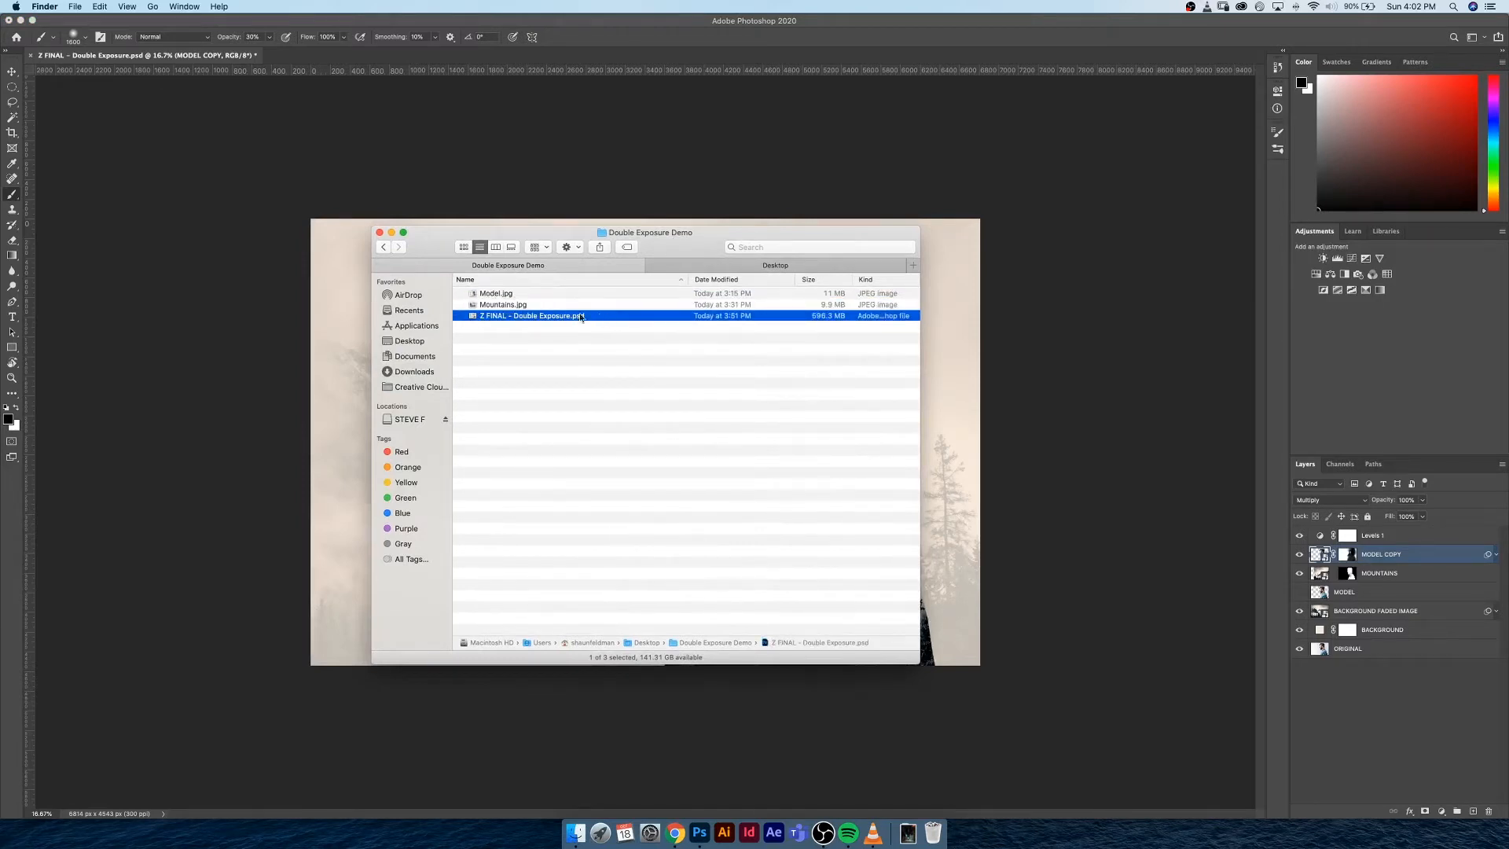
left_click(541, 296)
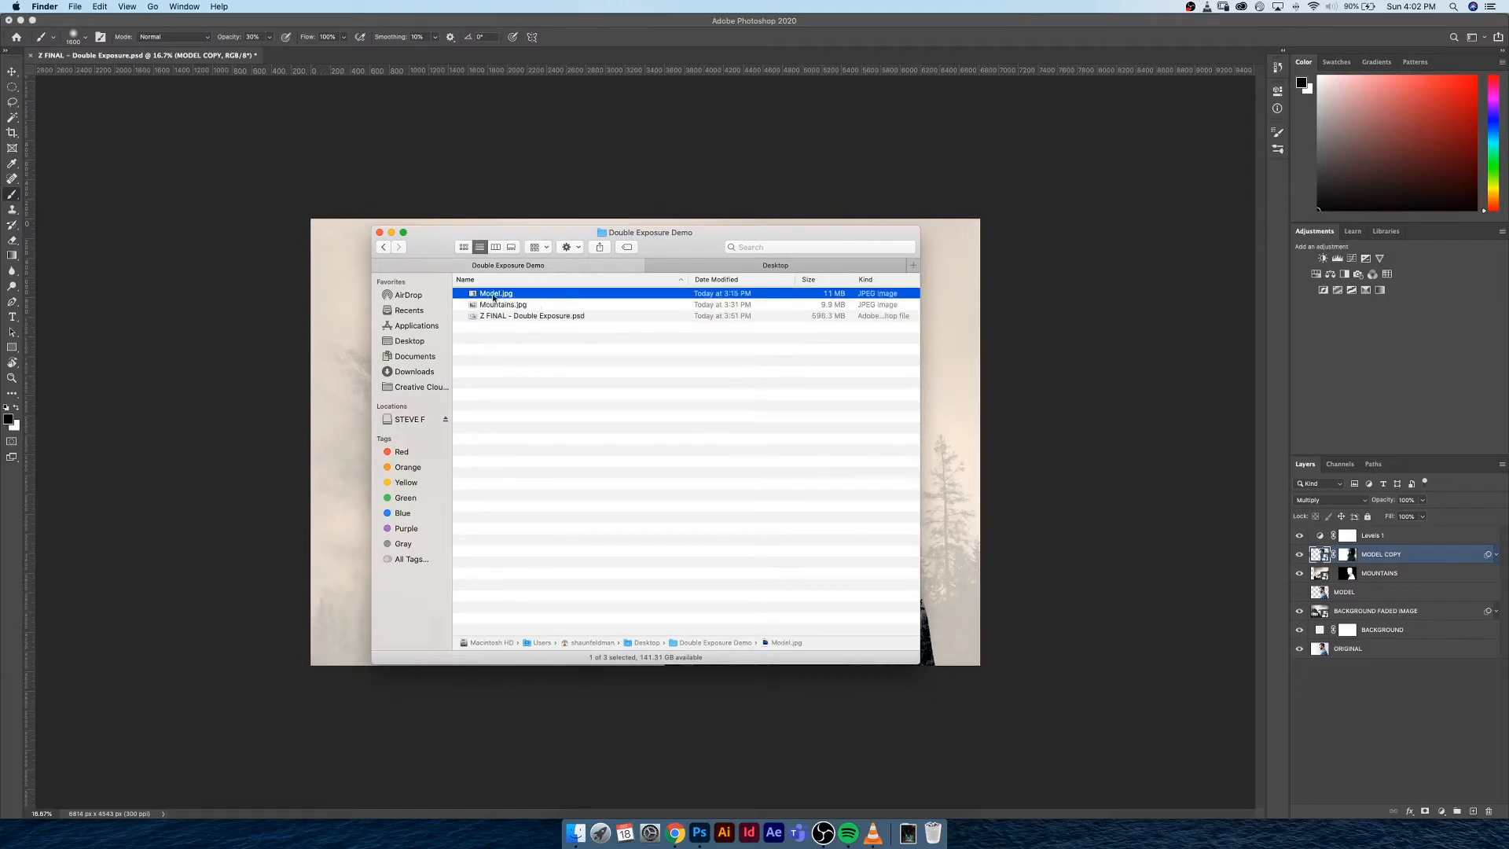
left_click_drag(479, 295, 700, 837)
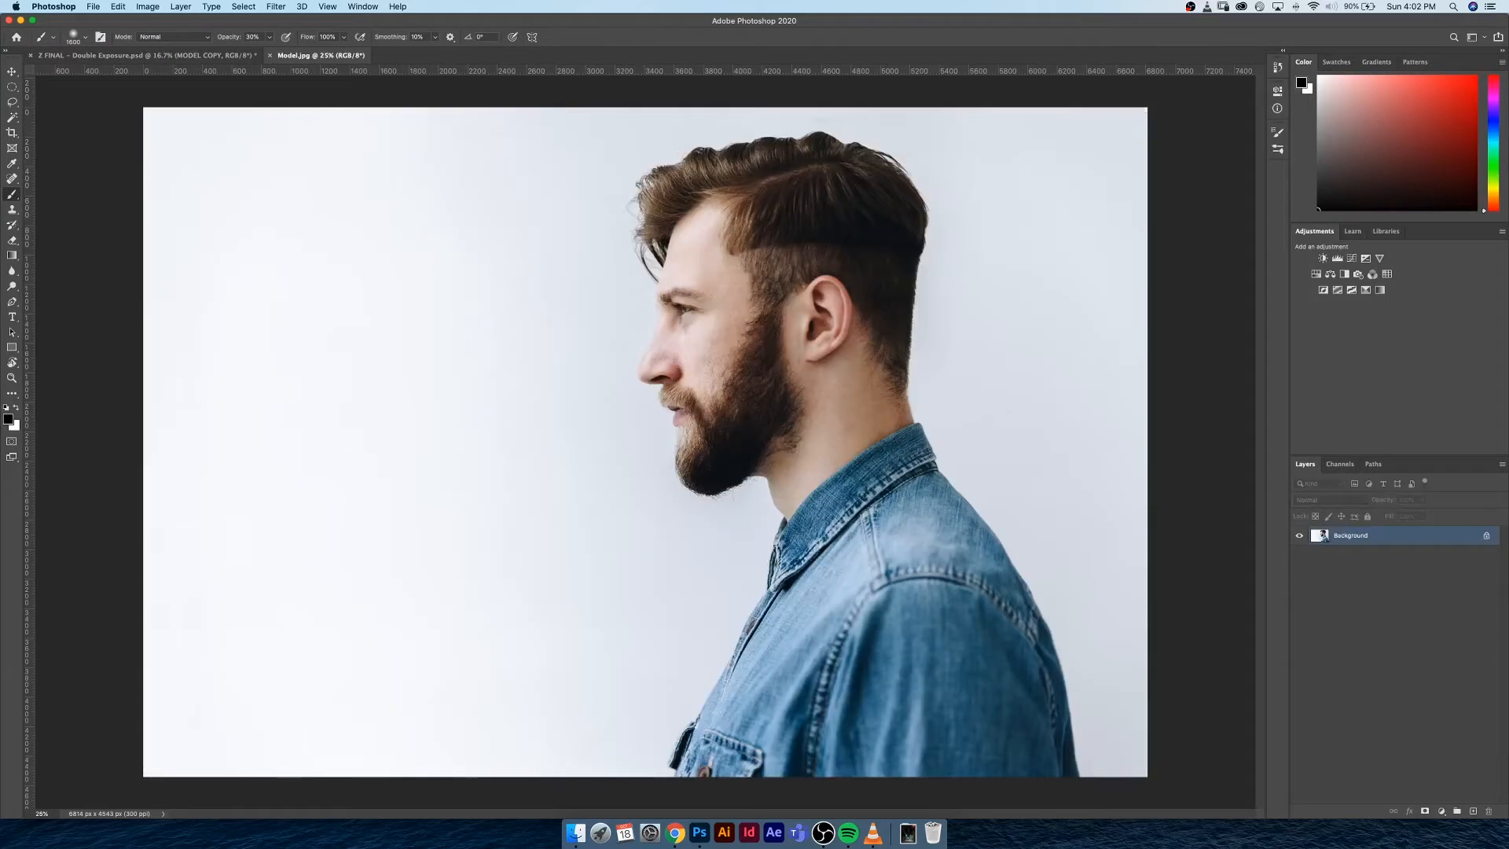
left_click(614, 355)
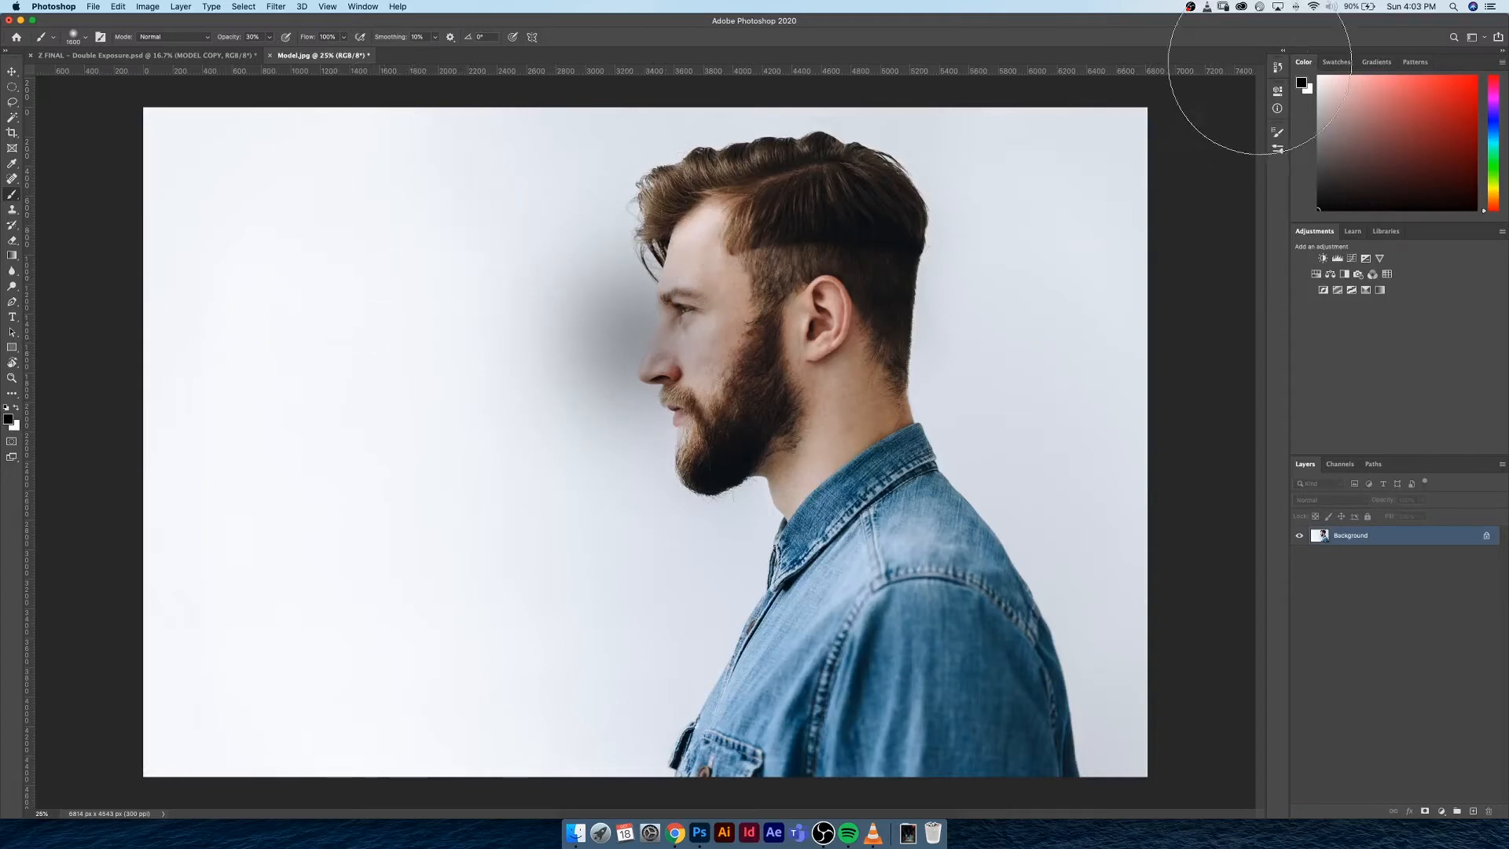
key("super+z")
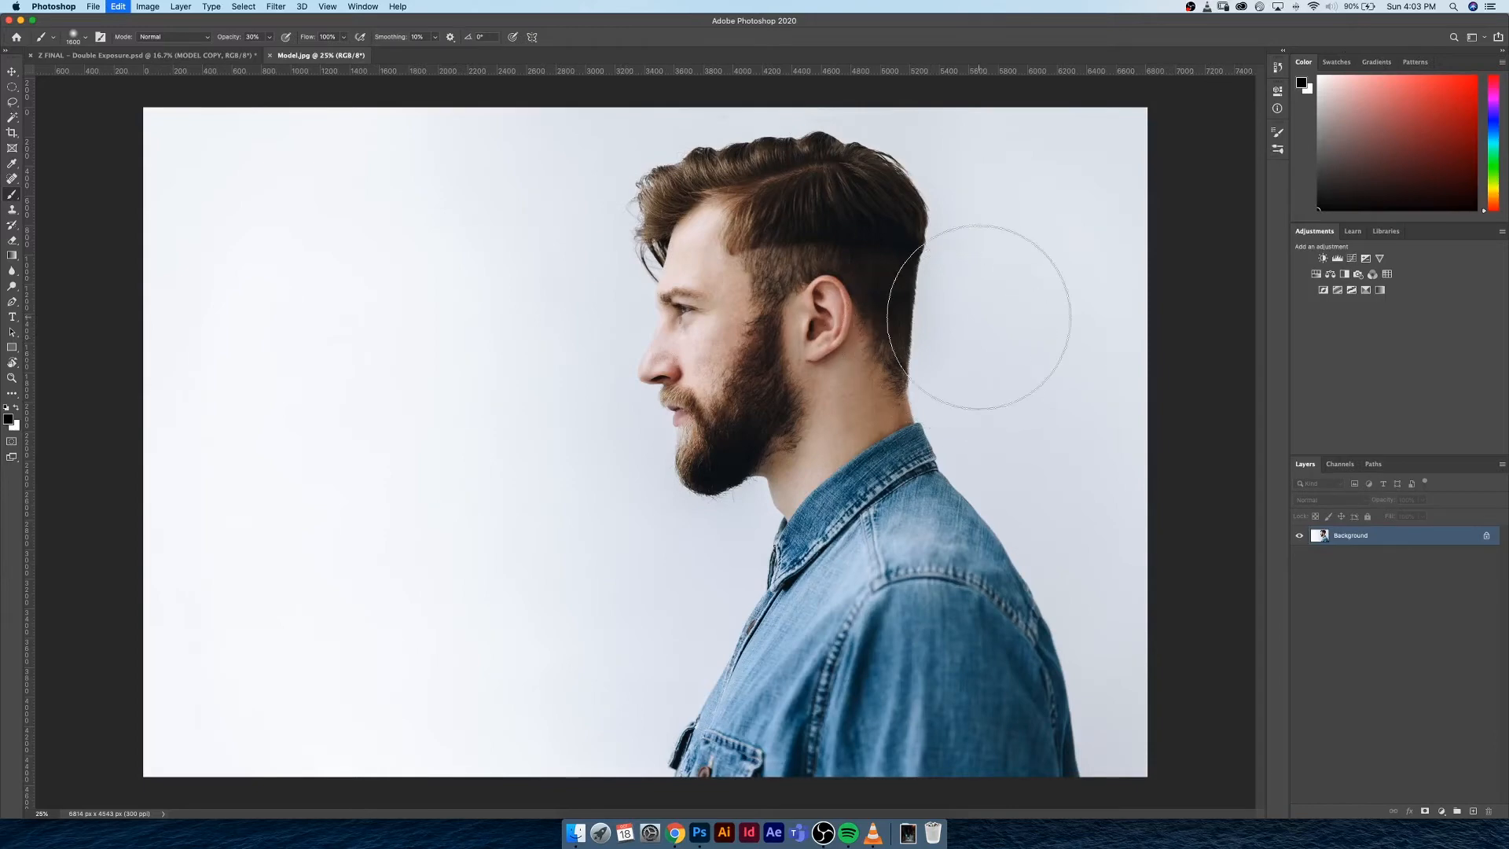
With the Pen tool, start a path at the image's bottom edge and trace the pocket flap and lower shirt front upward
key("p")
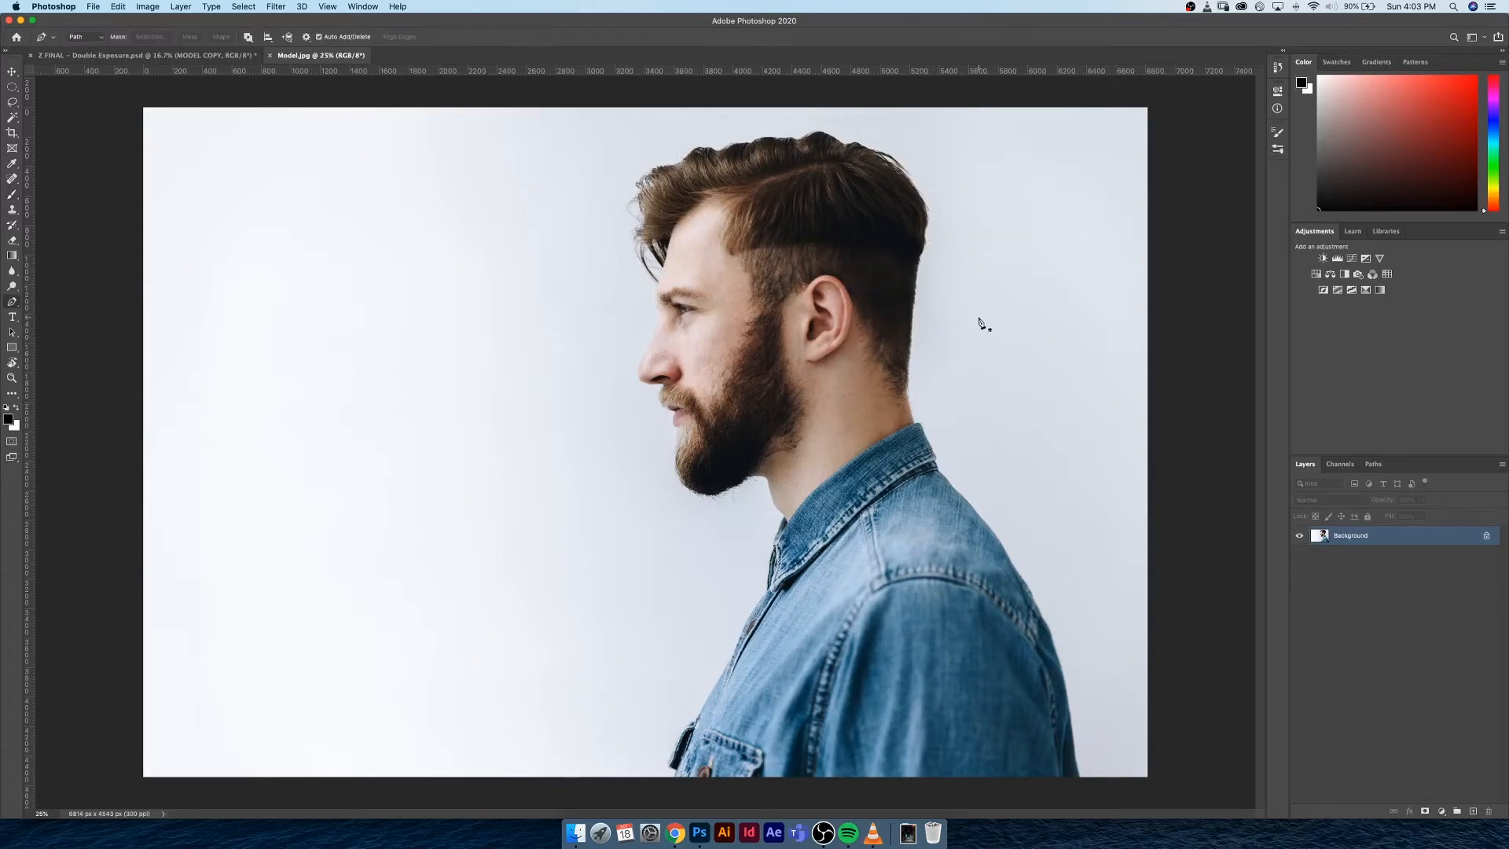
key("super+plus")
key("super+plus")
key("super+plus")
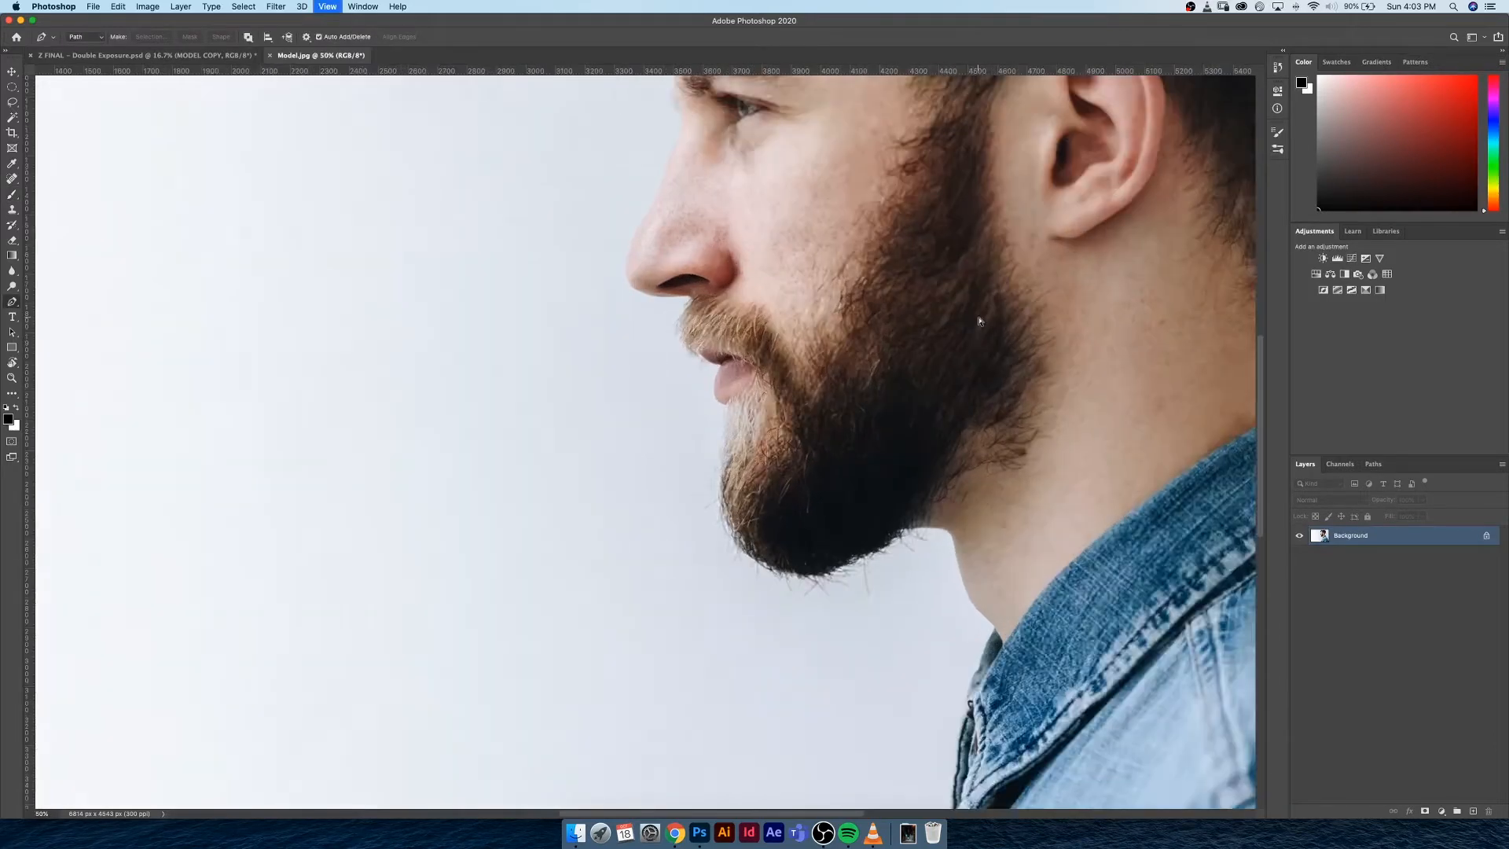
left_click_drag(792, 433, 714, 160)
left_click_drag(770, 487, 692, 269)
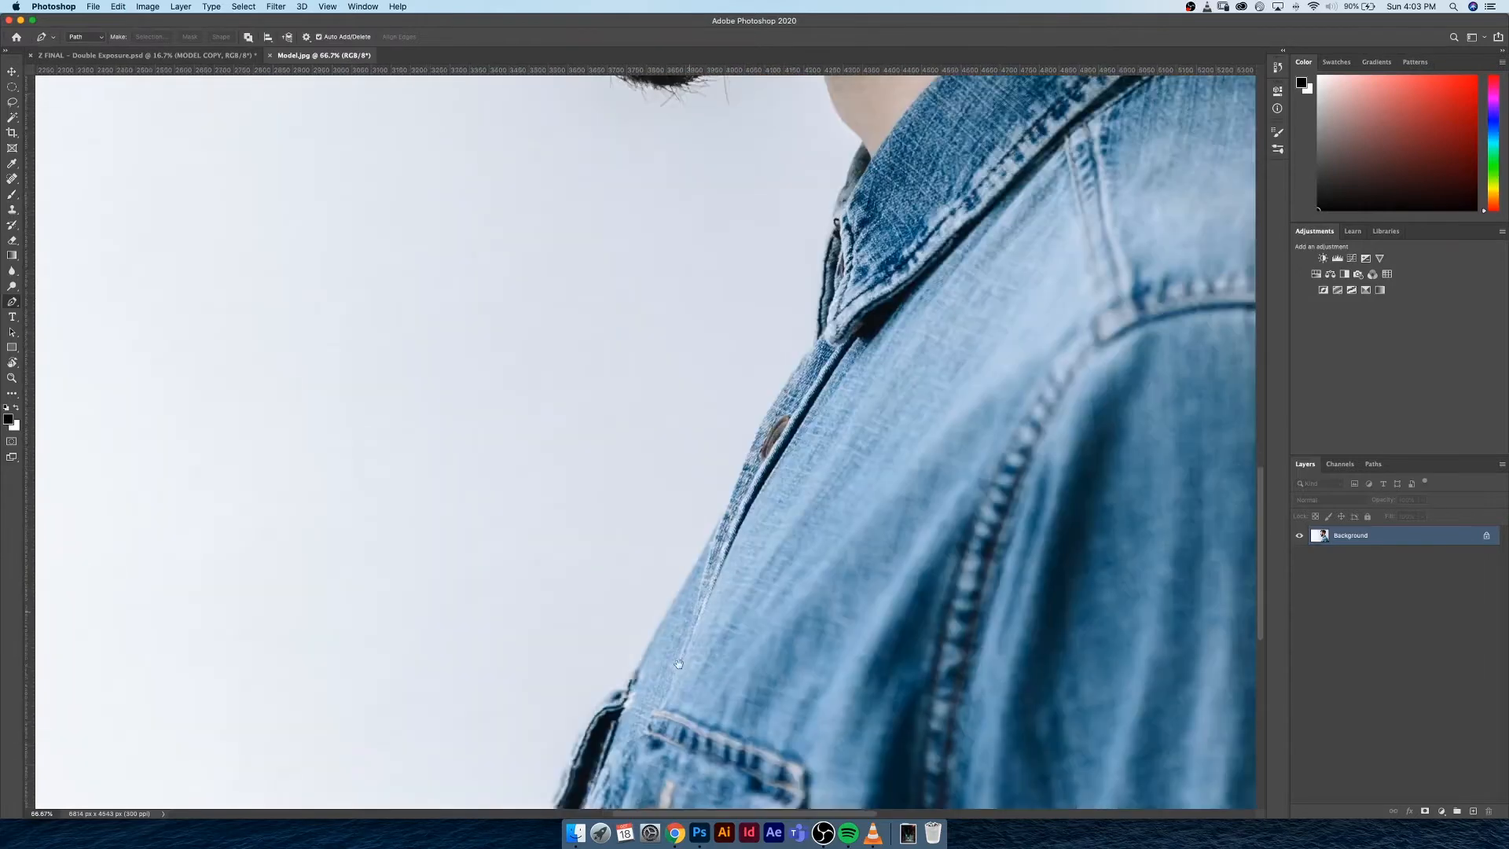
left_click_drag(663, 587, 608, 203)
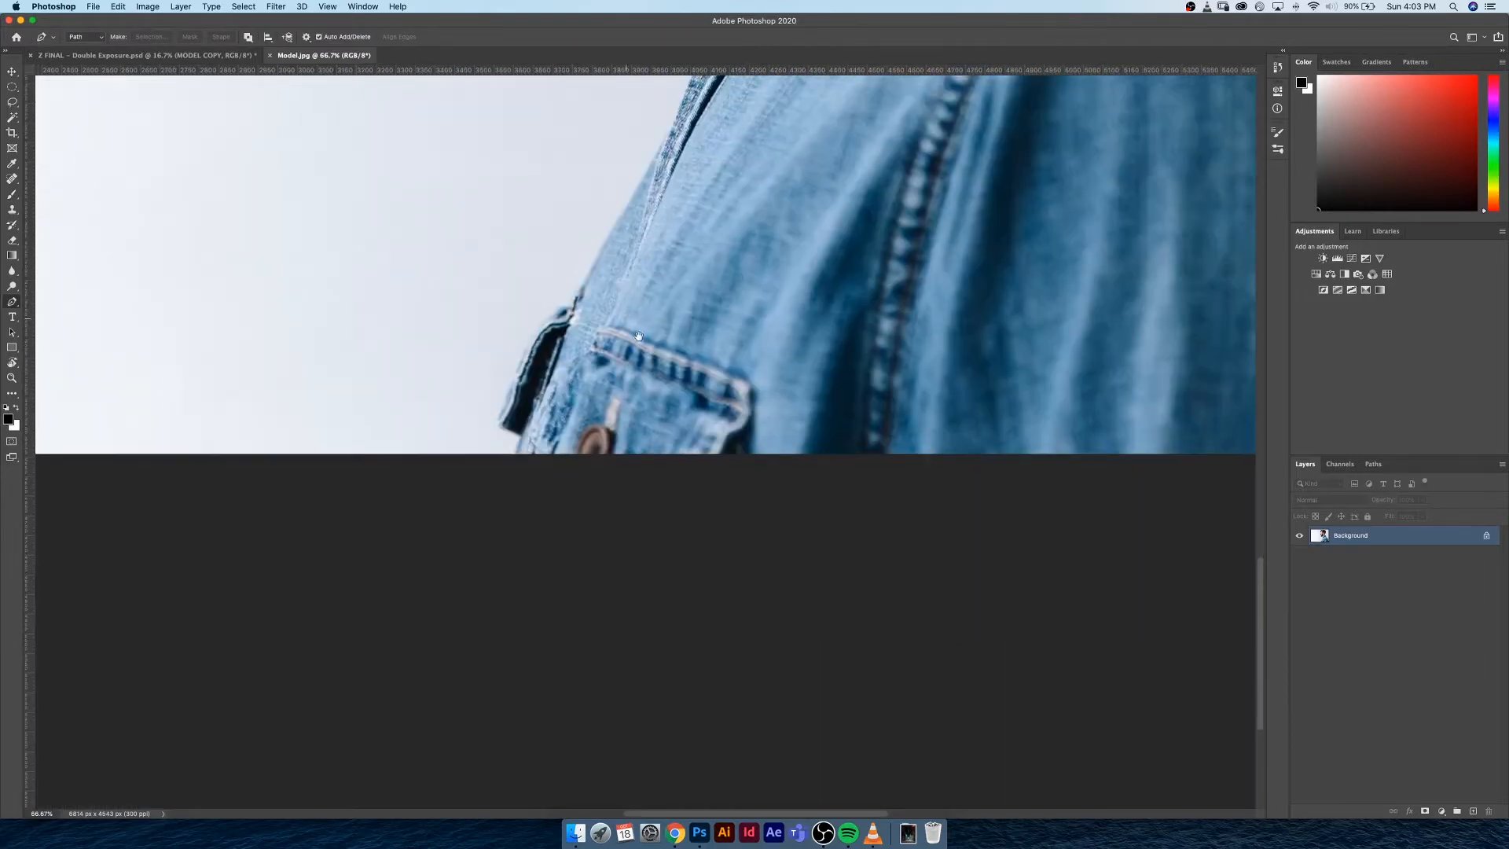
left_click_drag(526, 472, 526, 514)
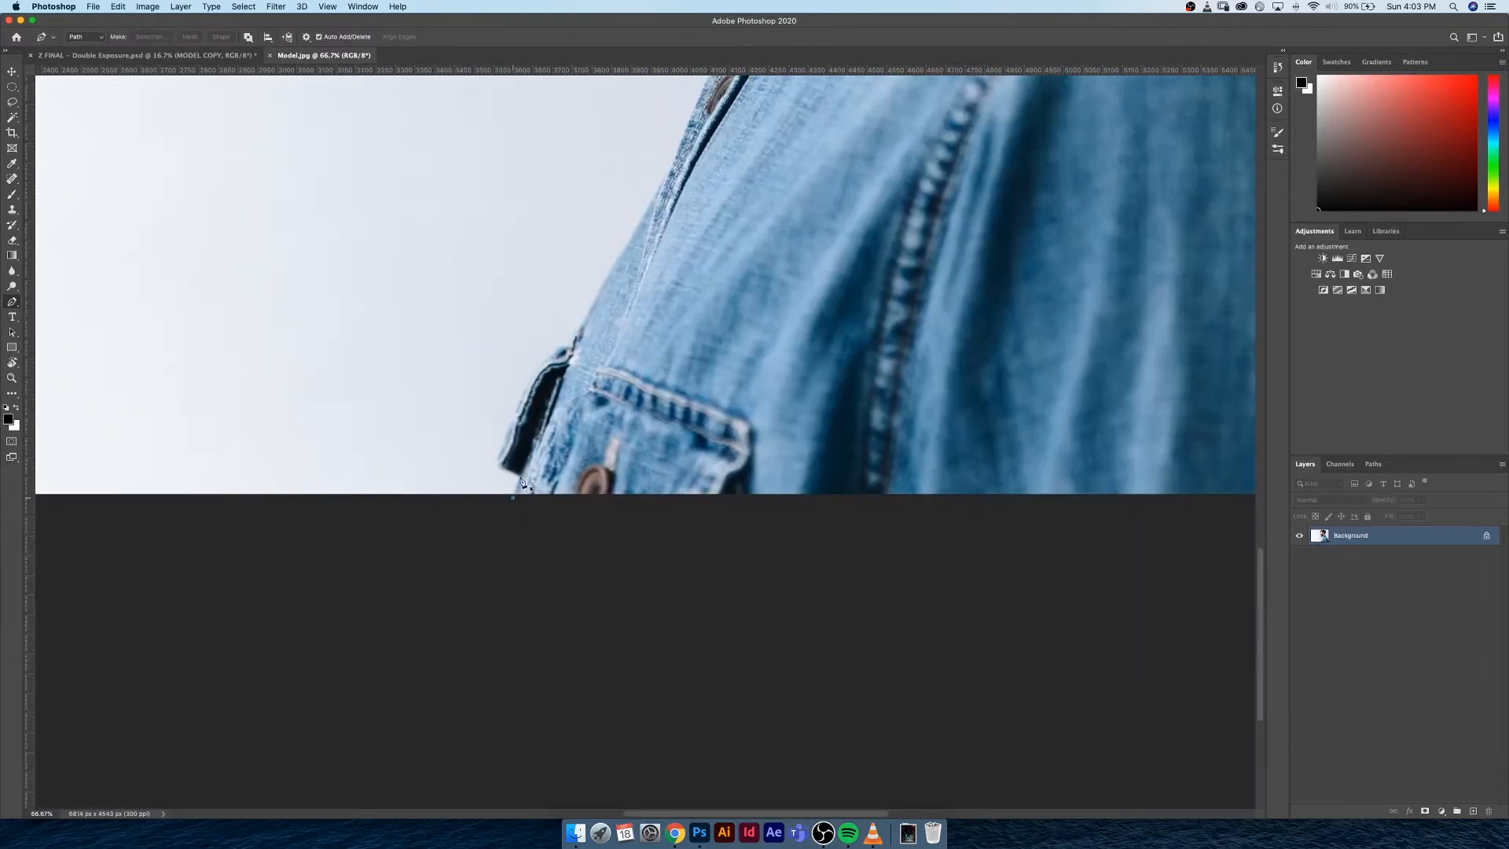
left_click(512, 497)
left_click(519, 473)
left_click(498, 460)
left_click(517, 407)
left_click(524, 393)
left_click(567, 346)
left_click(597, 300)
left_click(669, 170)
Continue the path up the shirt front, around the front of the collar and along the throat to the beard
left_click_drag(700, 115, 485, 615)
left_click(515, 546)
left_click(548, 501)
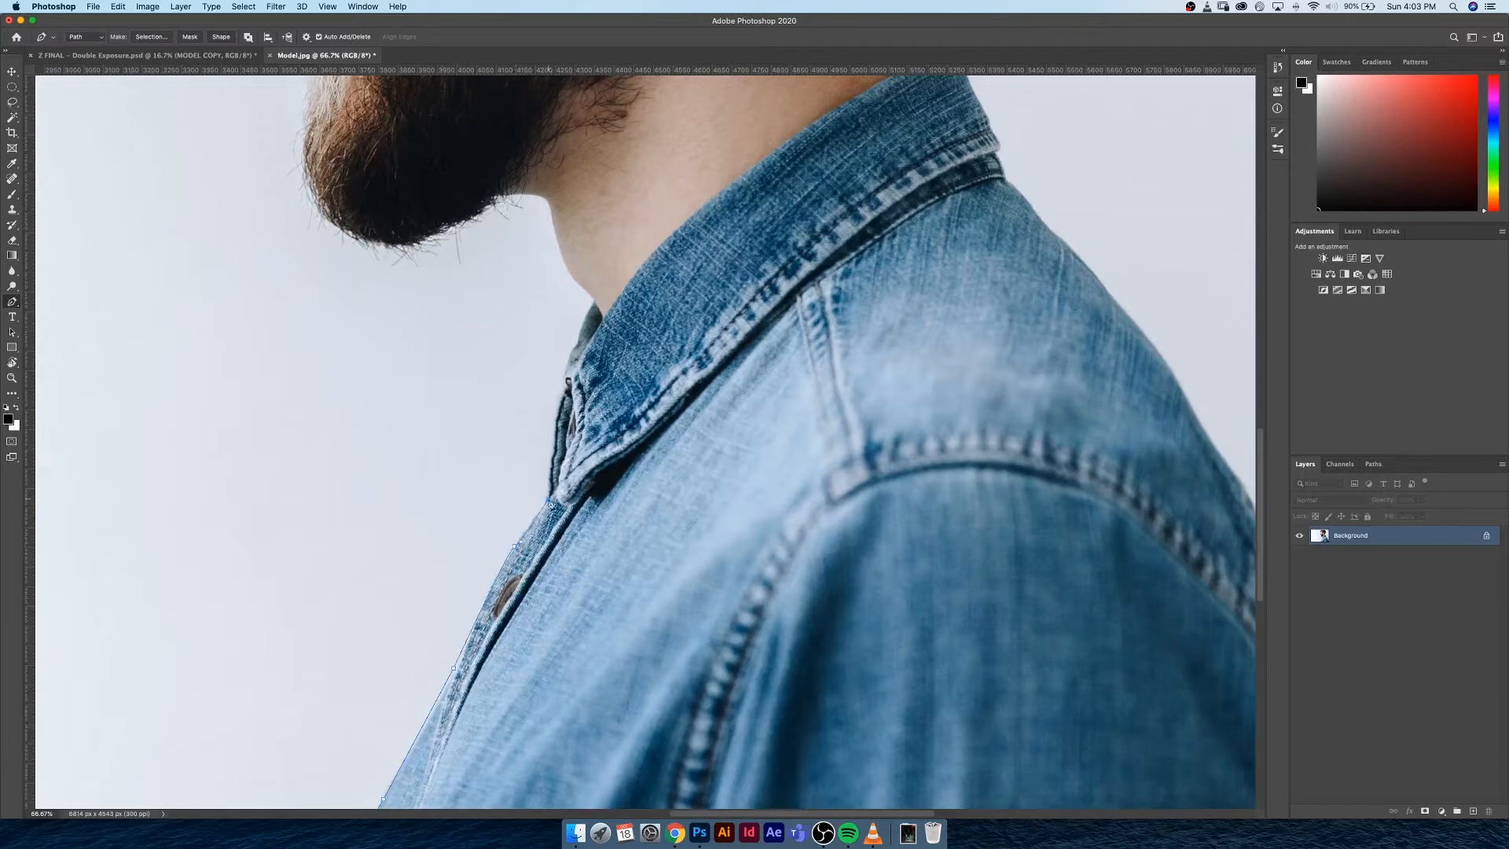
left_click(556, 416)
left_click(575, 342)
left_click(596, 301)
left_click(569, 274)
left_click(548, 200)
Trace the path around the beard, lips and underside of the nose, up onto the nose bridge
left_click_drag(497, 216, 490, 213)
left_click_drag(417, 245, 358, 532)
left_click_drag(366, 476, 267, 289)
left_click(367, 372)
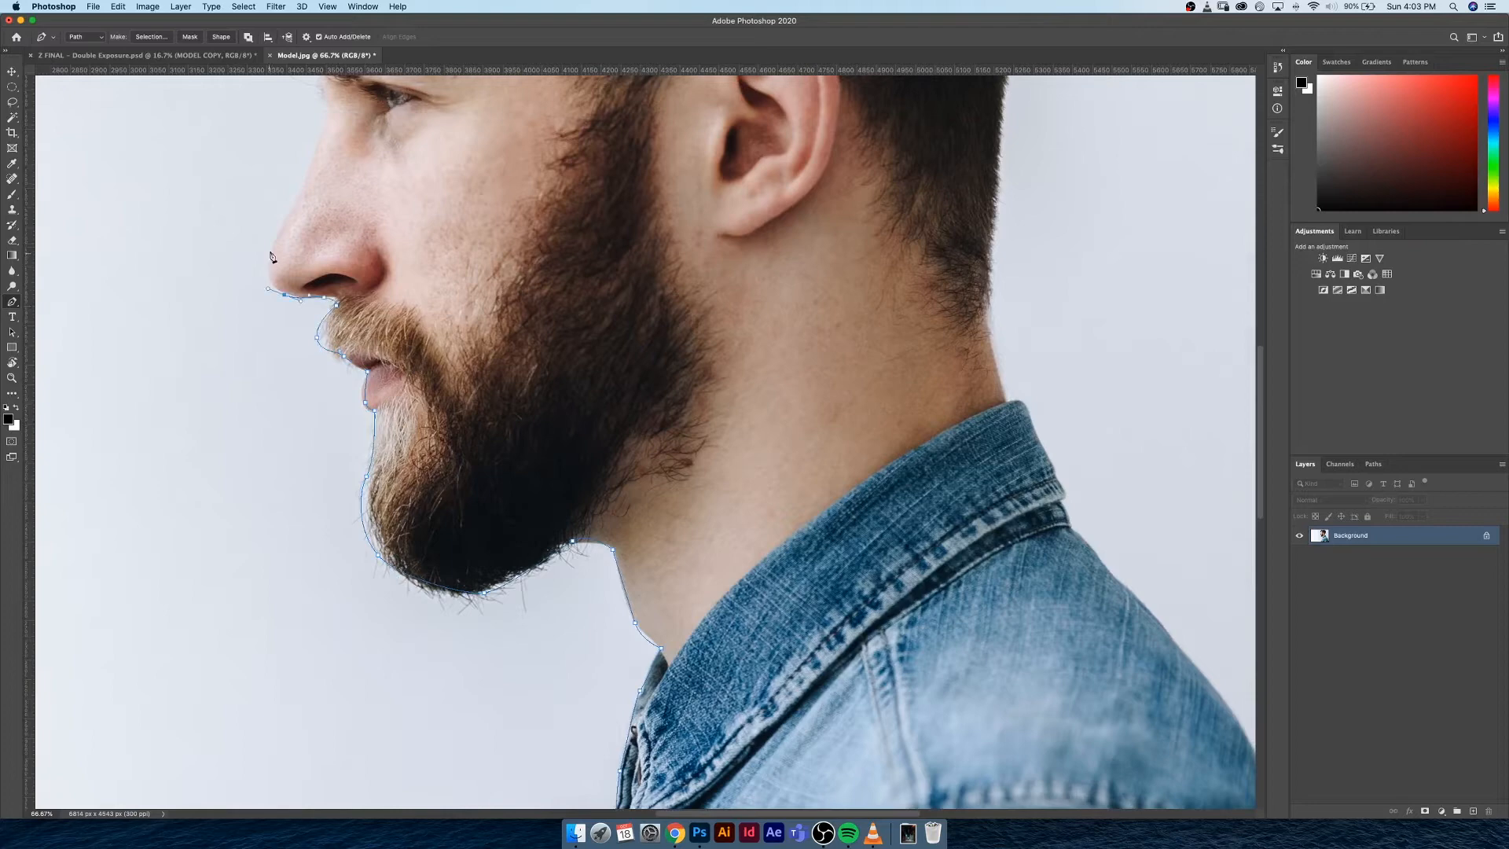
left_click(270, 244)
left_click(307, 180)
Extend the path along the brow and forehead and around the loose strands at the front of the hair
scroll(327, 430, "up", 4)
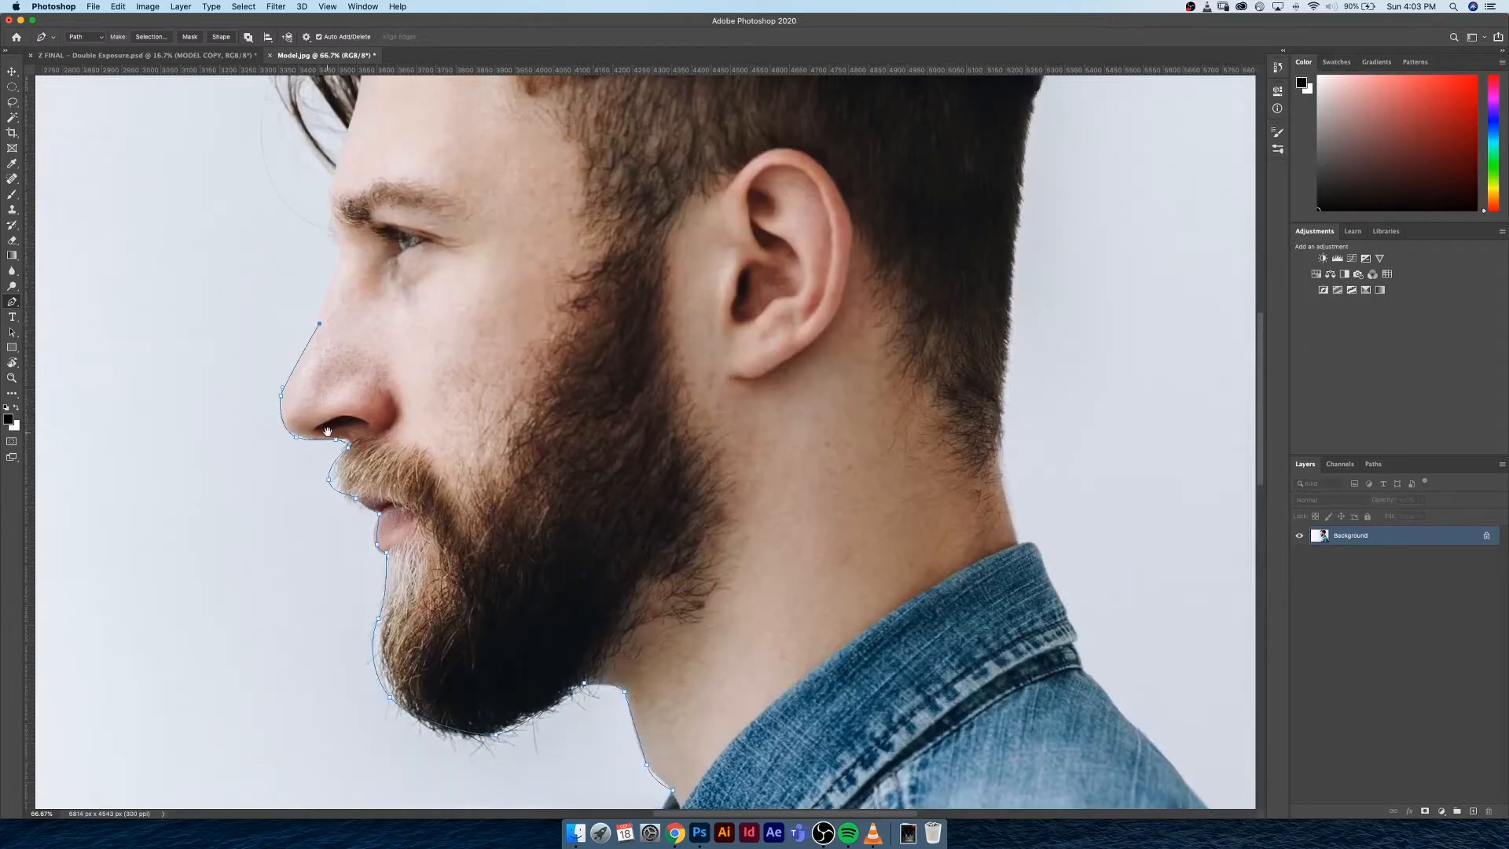
scroll(327, 430, "up", 4)
left_click_drag(326, 374, 321, 364)
left_click(319, 313)
left_click(270, 238)
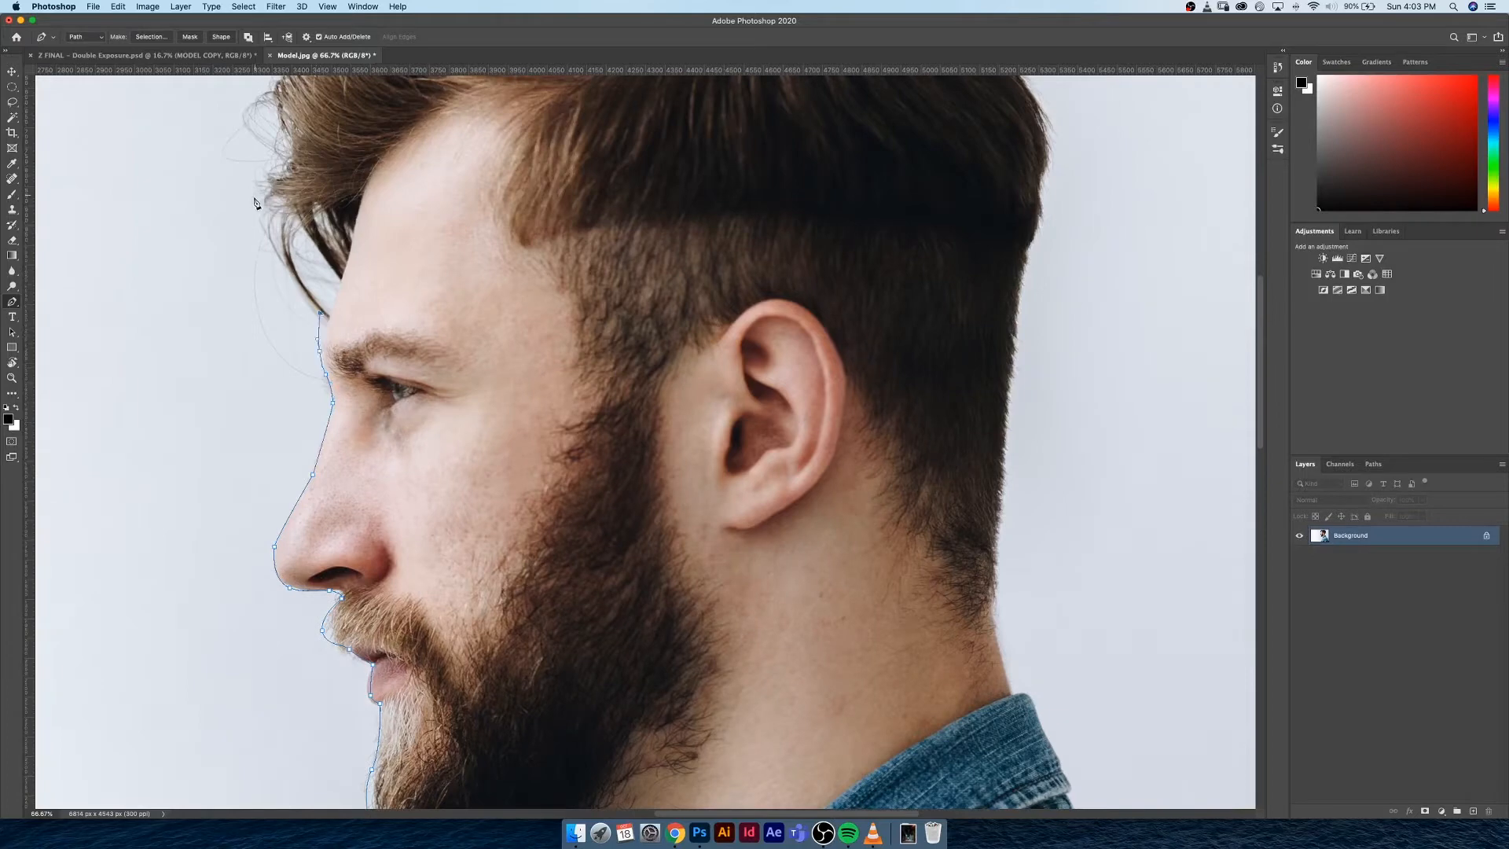
left_click(254, 196)
left_click_drag(298, 219, 394, 607)
left_click(370, 538)
left_click(366, 479)
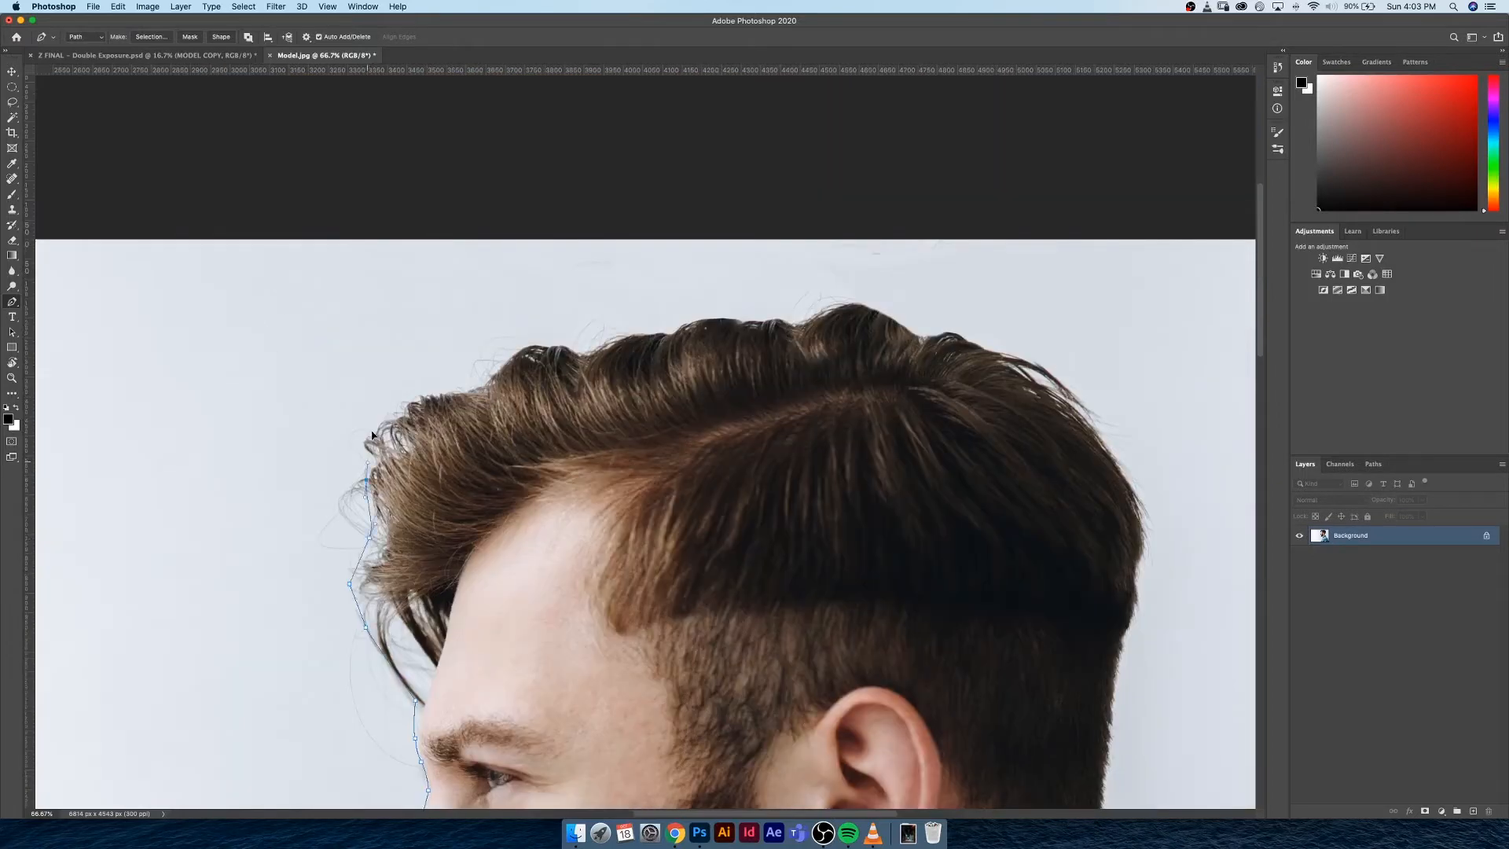
Trace the path over the wavy top of the hair, undoing misplaced anchor points
left_click_drag(370, 454, 370, 441)
left_click_drag(415, 398, 440, 393)
left_click_drag(459, 390, 501, 367)
left_click(580, 351)
left_click(621, 338)
left_click_drag(655, 328, 661, 329)
key("super+z")
key("super+z")
key("super+z")
key("super+z")
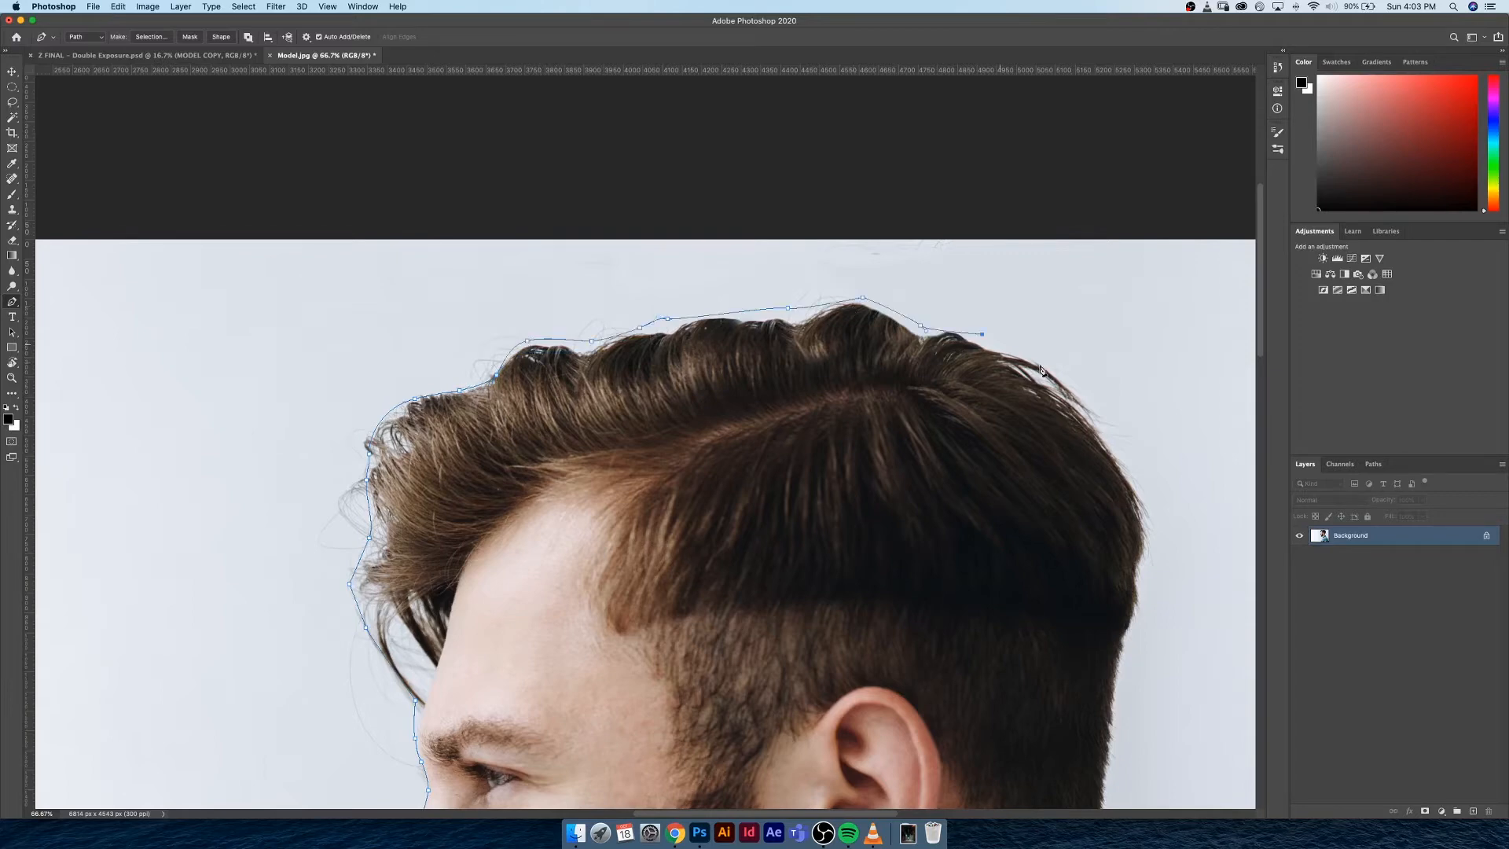
Continue the path around the crown and down the back of the head and nape
left_click(1050, 365)
left_click(1113, 441)
left_click(1150, 538)
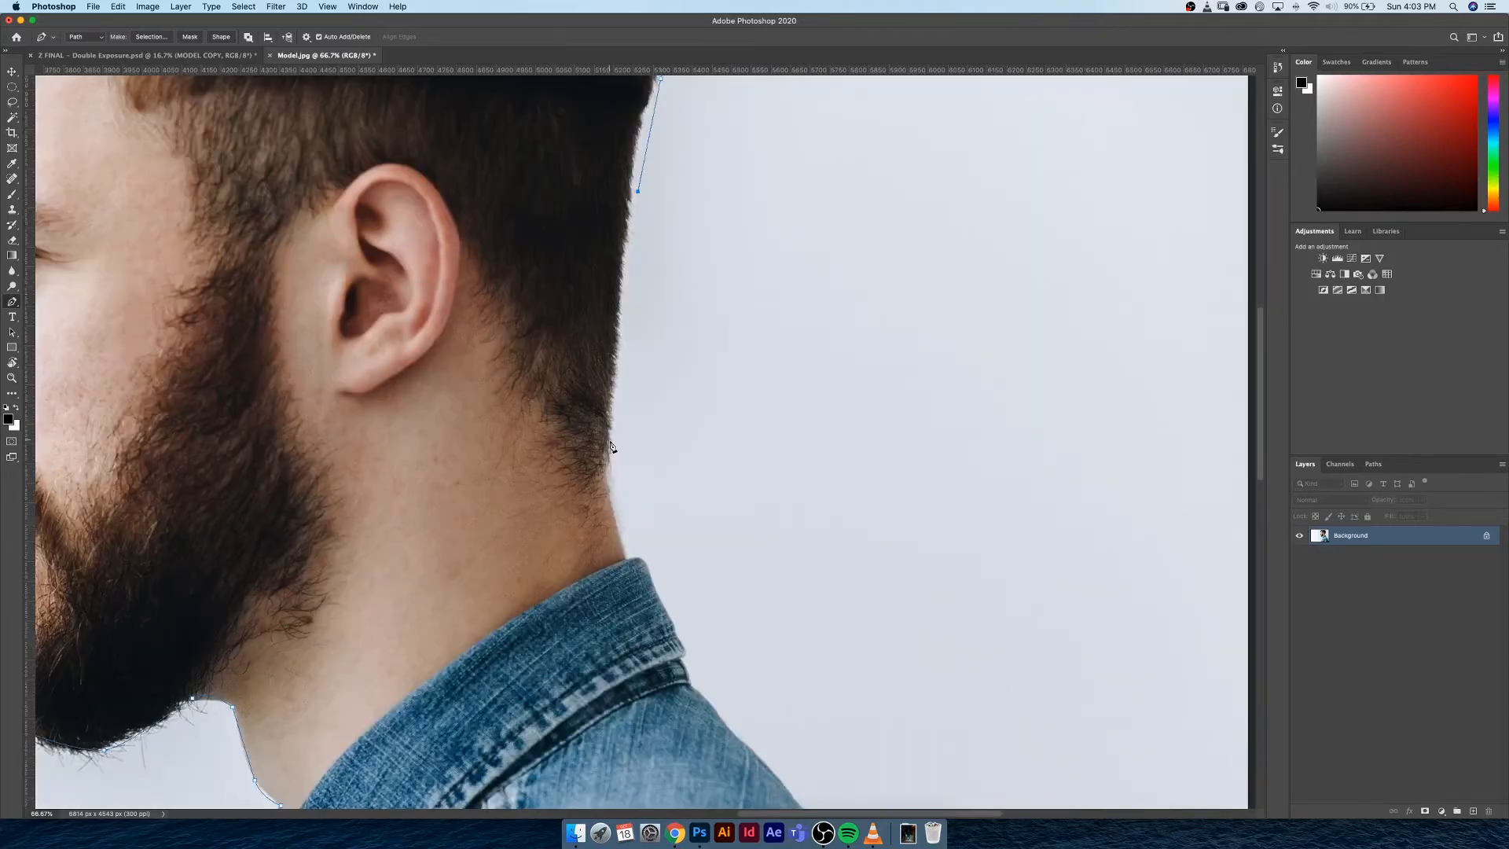
left_click(610, 443)
left_click(620, 532)
Trace the path around the back of the shirt collar and onto the upper shoulder
left_click(628, 556)
left_click(646, 568)
left_click(671, 623)
left_click(689, 666)
left_click(706, 701)
left_click(785, 788)
Continue the path along the outer curve of the shoulder to the top of the sleeve
scroll(574, 440, "down", 6)
scroll(574, 440, "right", 4)
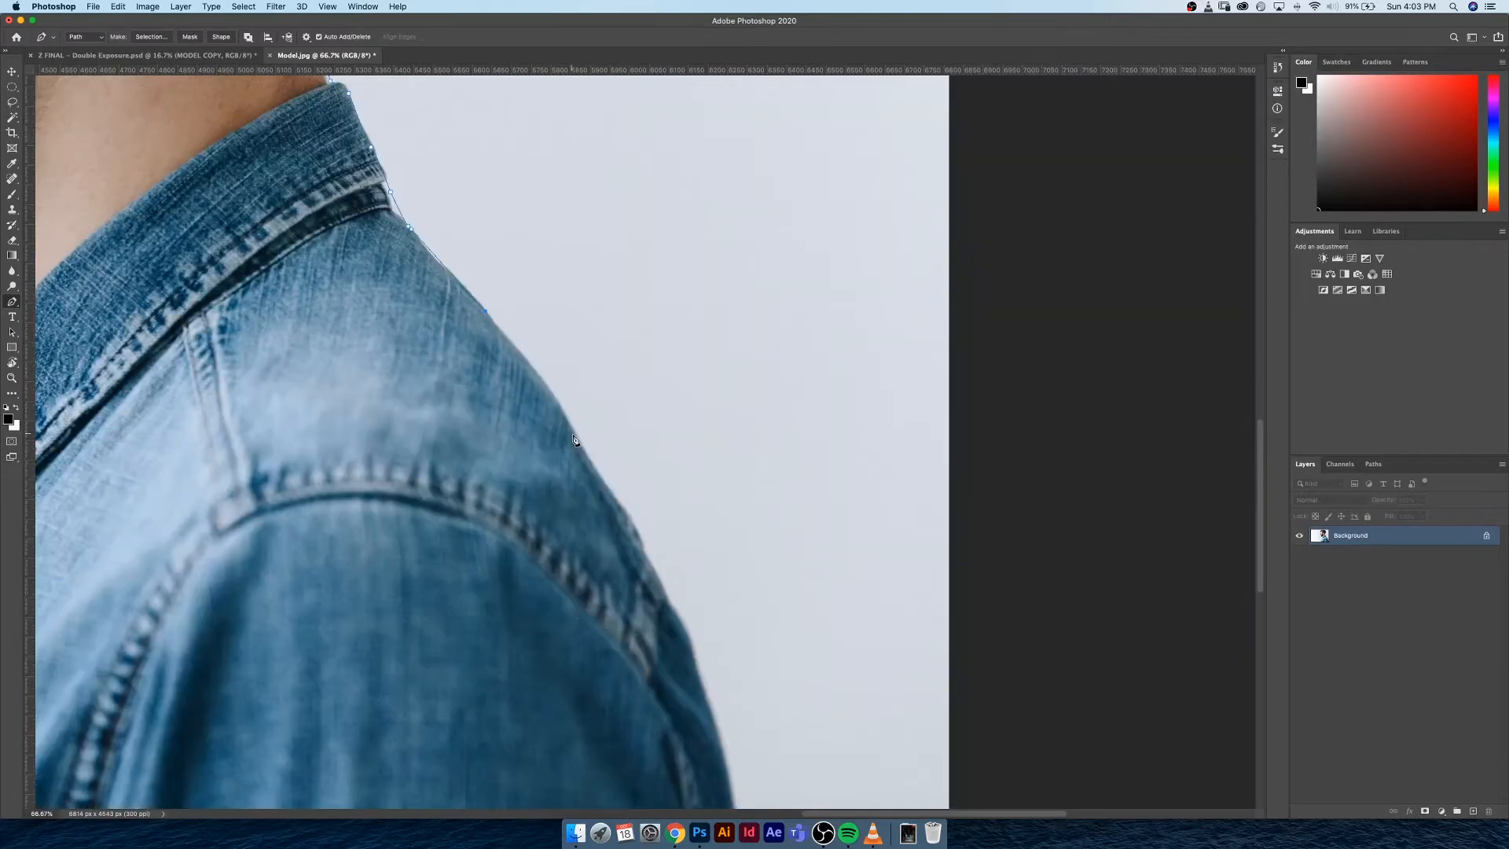
left_click(573, 434)
left_click(624, 518)
left_click(652, 569)
left_click(692, 653)
Trace the back of the sleeve down to the image's bottom edge and close the path at its starting point
scroll(628, 472, "down", 6)
scroll(629, 471, "right", 2)
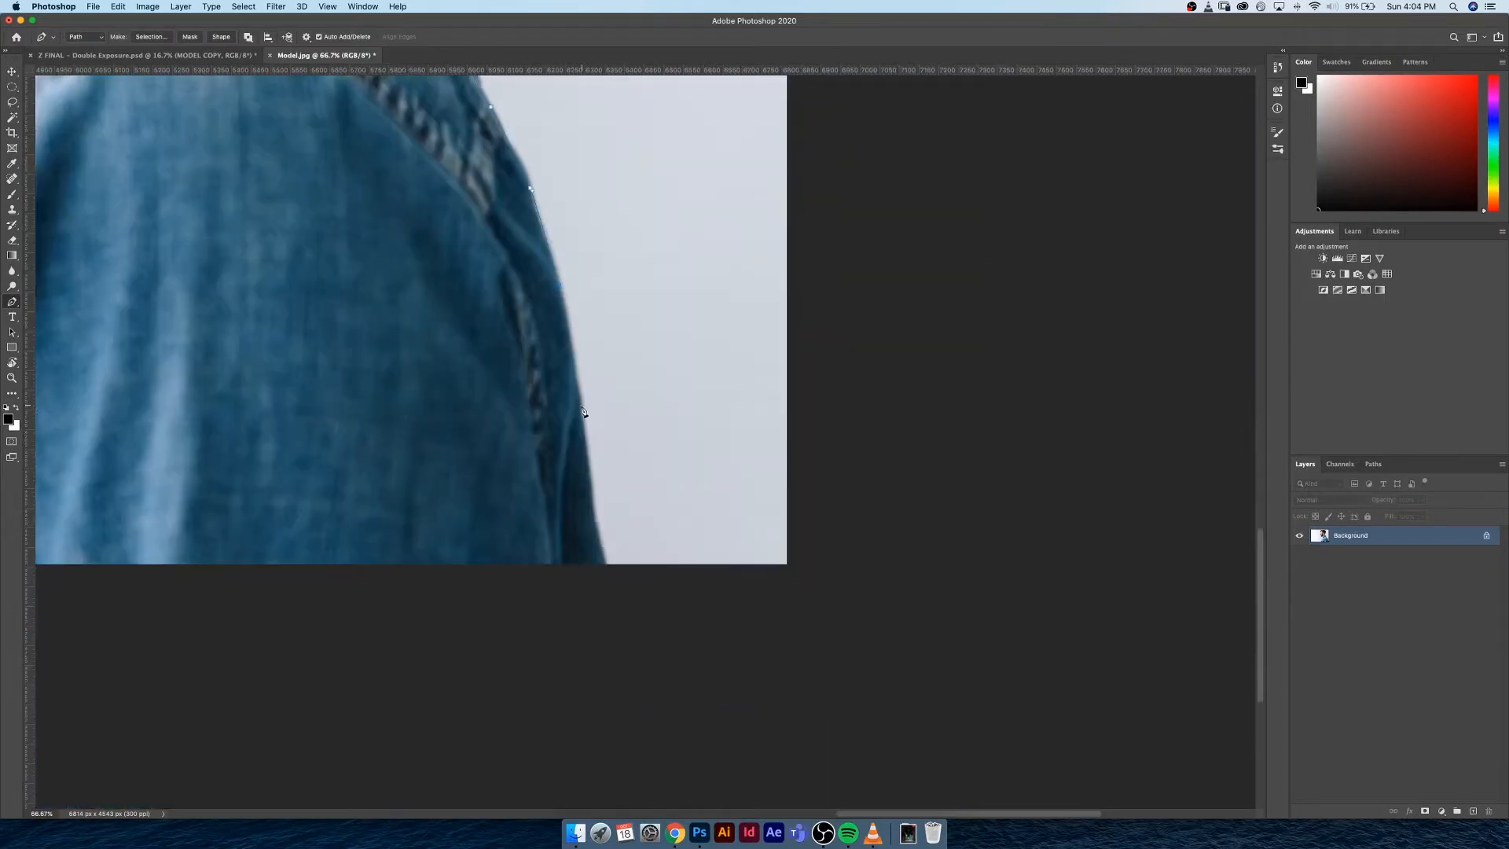
left_click(582, 408)
left_click(591, 496)
left_click(597, 546)
left_click(607, 569)
scroll(712, 612, "left", 8)
scroll(712, 612, "up", 1)
left_click(153, 602)
right_click(402, 391)
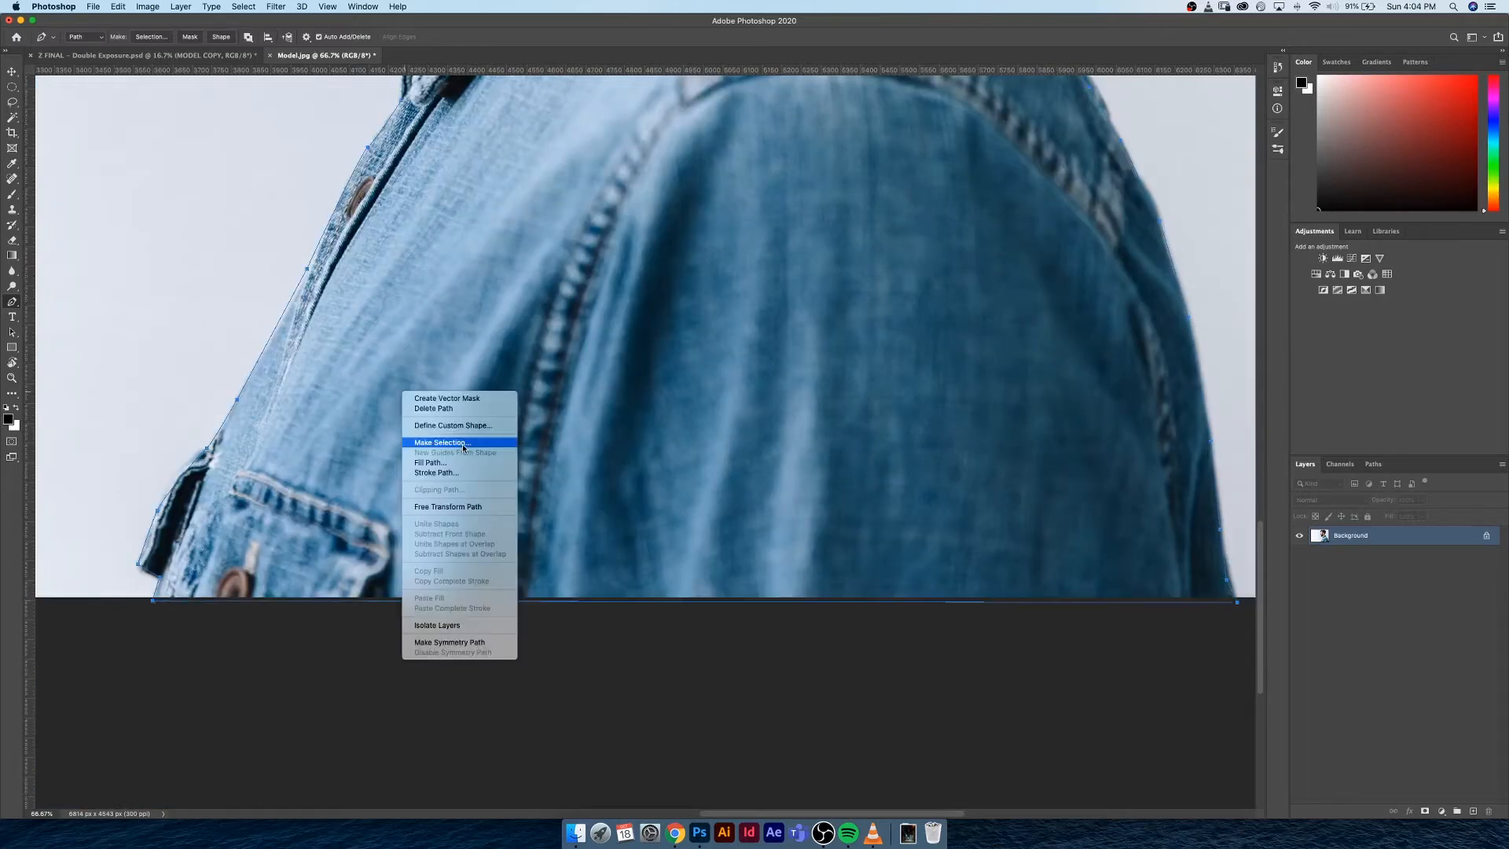
key("Escape")
key("super+0")
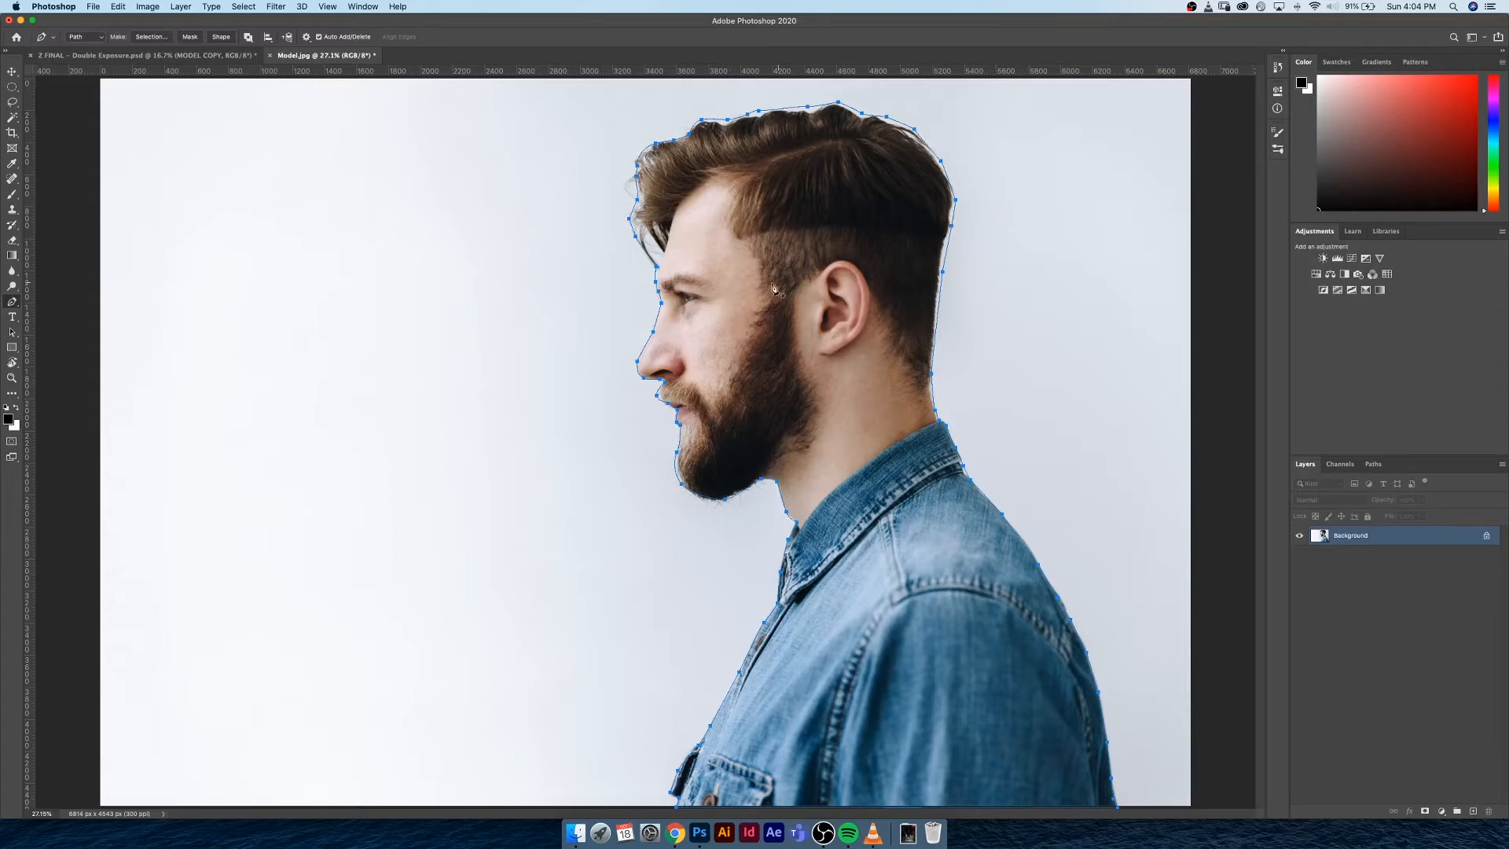
right_click(730, 259)
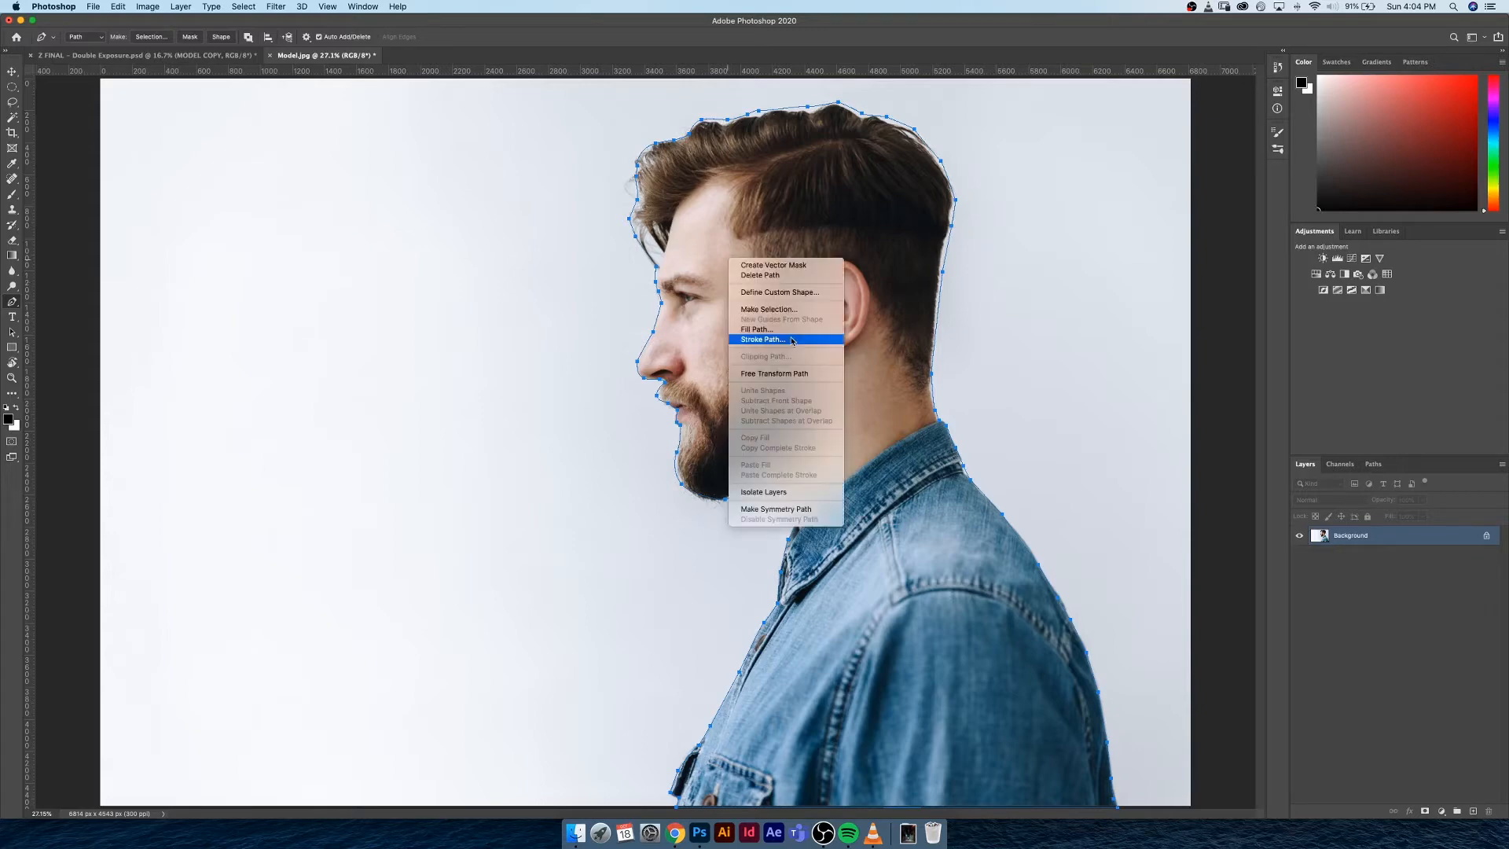
left_click(930, 229)
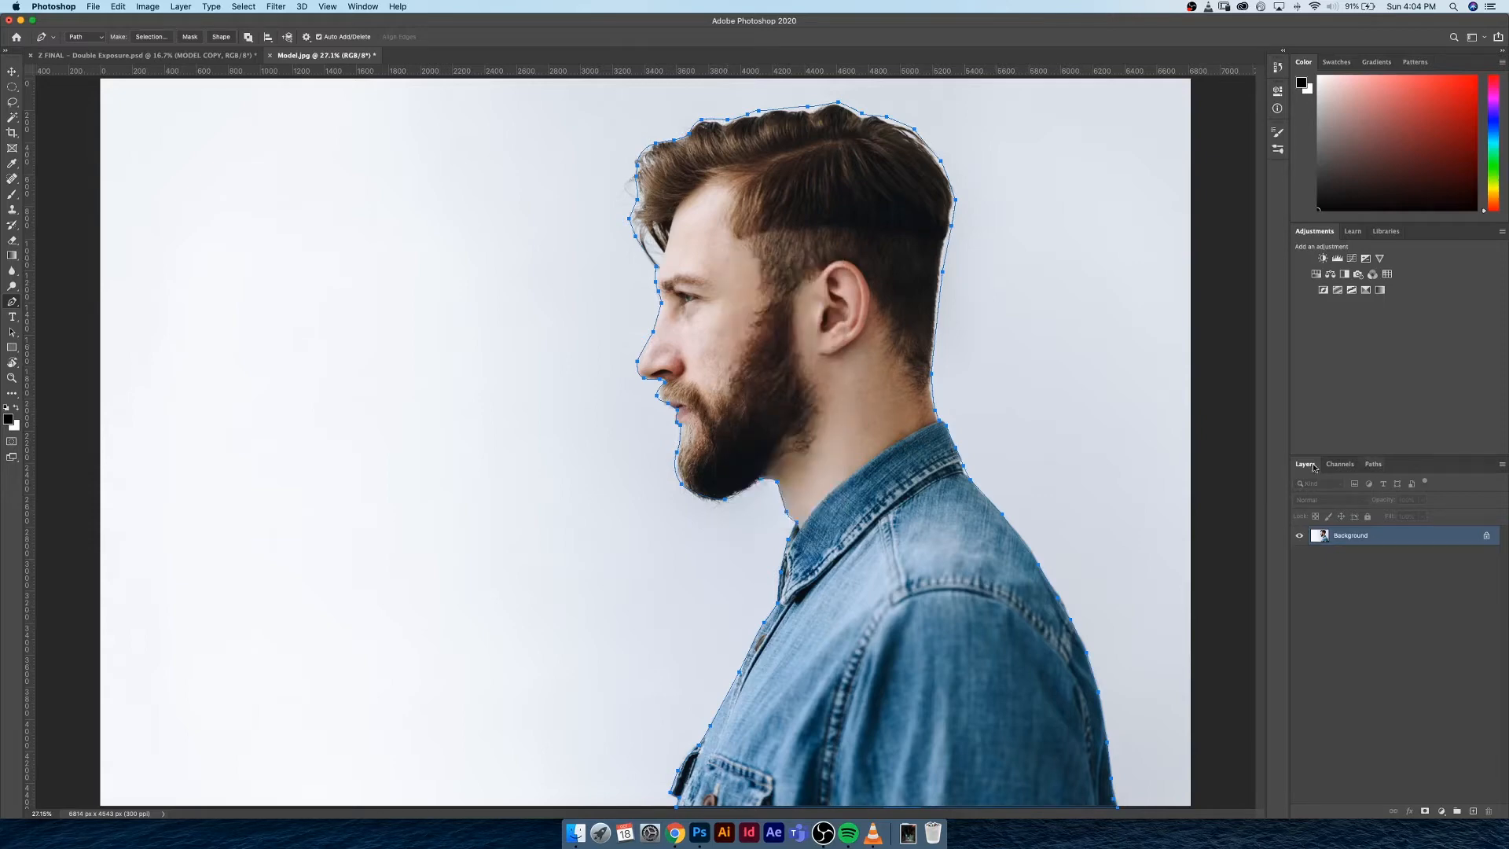
Load the Work Path as a selection from the list of paths
left_click(1374, 465)
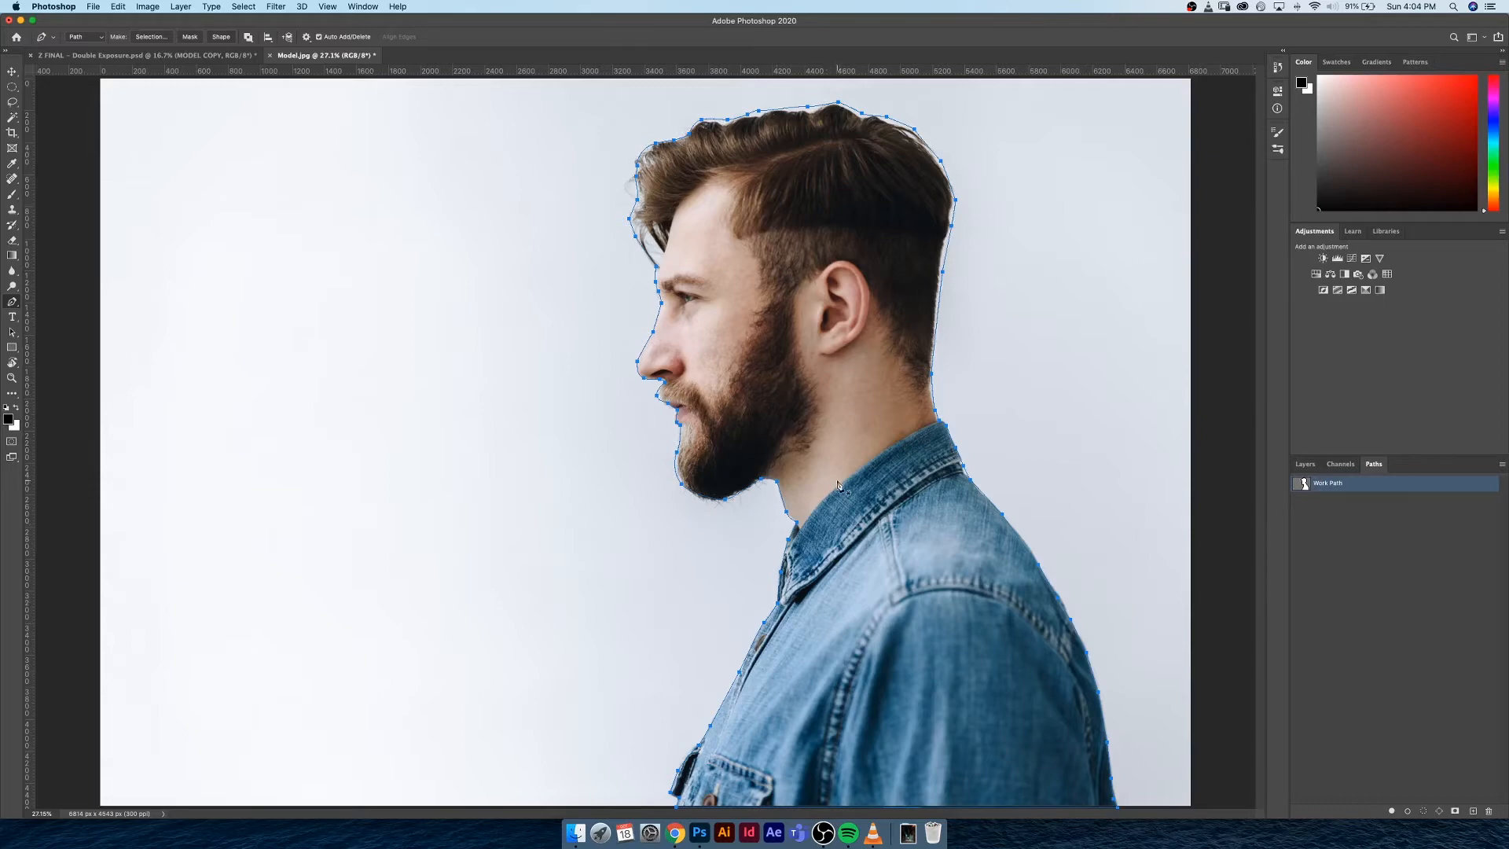
right_click(823, 407)
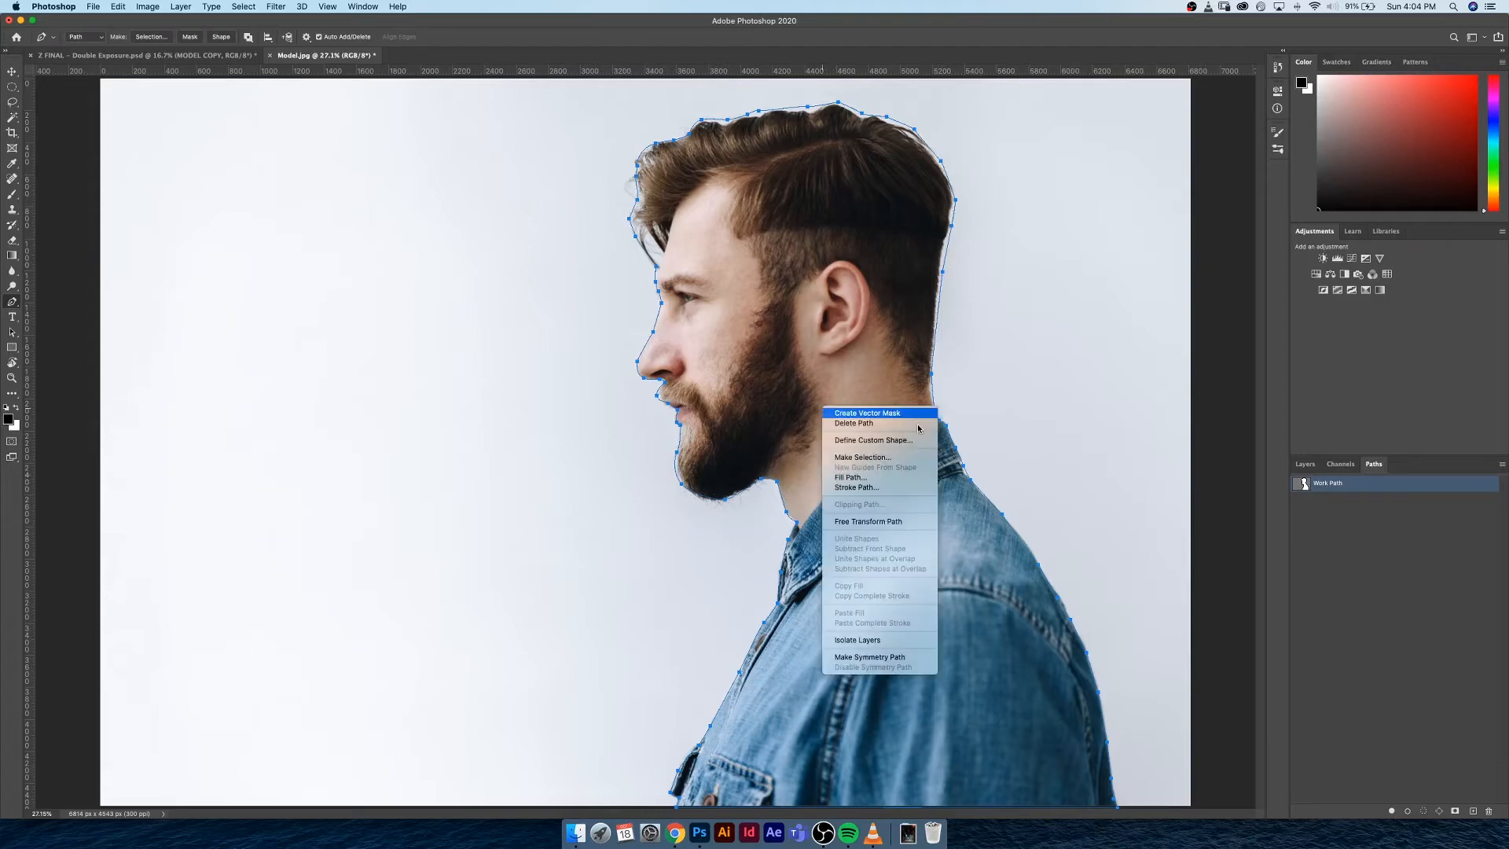
left_click(1293, 501)
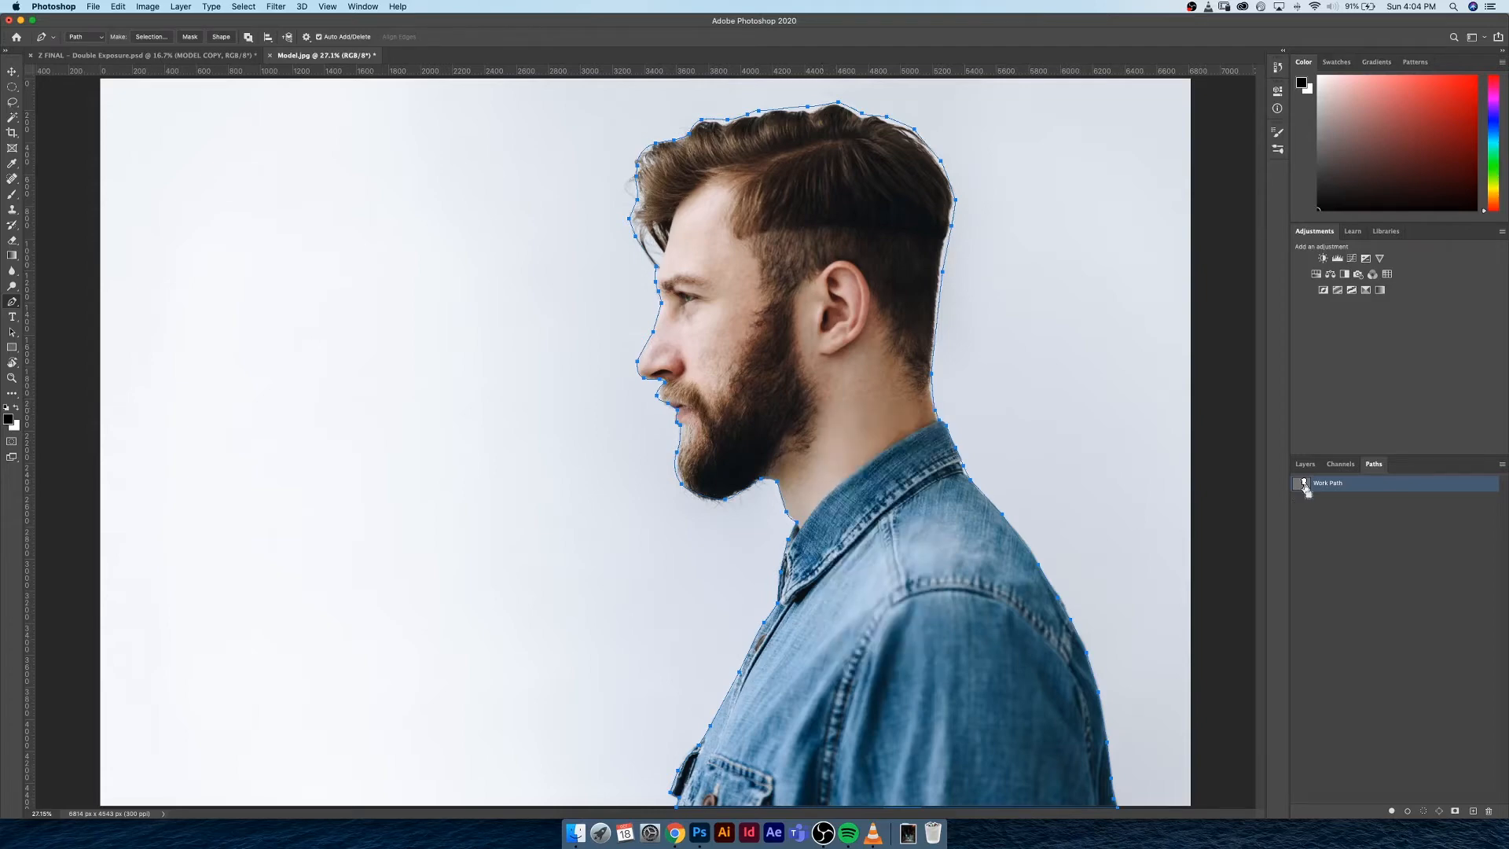
left_click(1305, 486, "super")
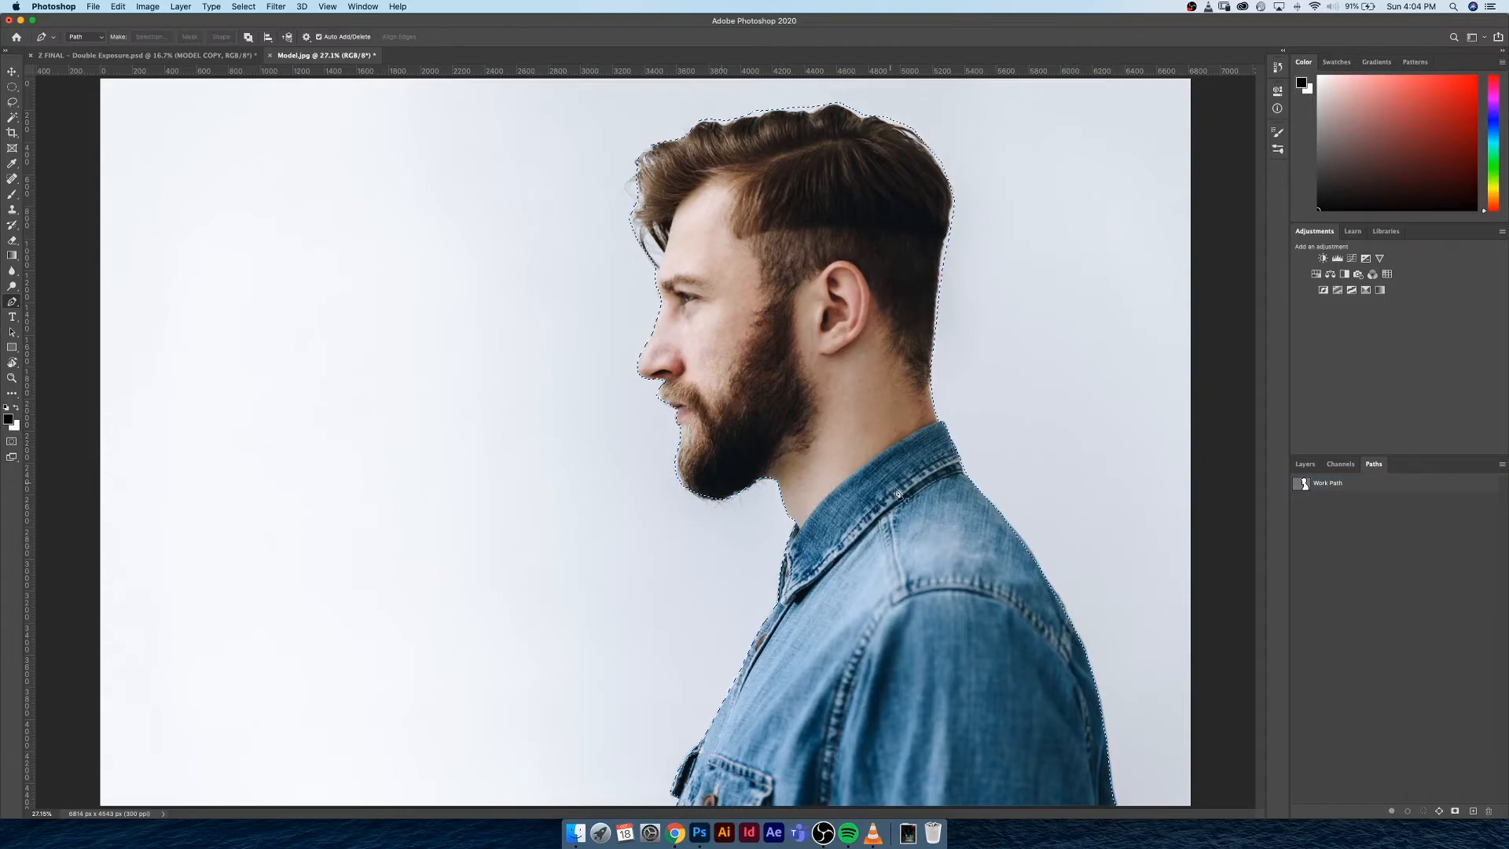
Reactivate the Work Path in place of the selection and return to the layer list
left_click(1377, 485)
right_click(1378, 485)
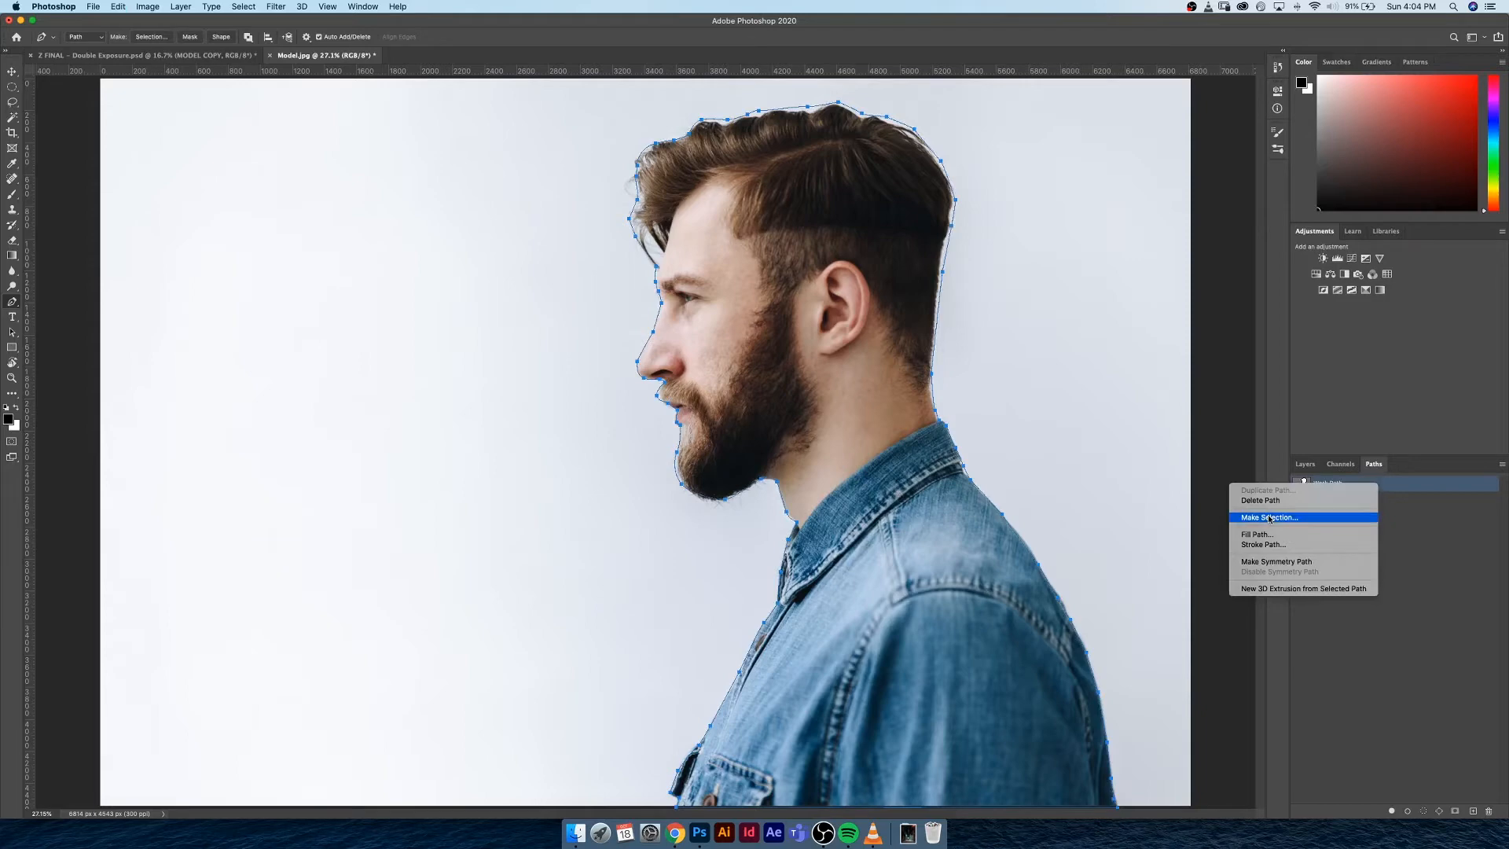
key("Escape")
left_click(1305, 464)
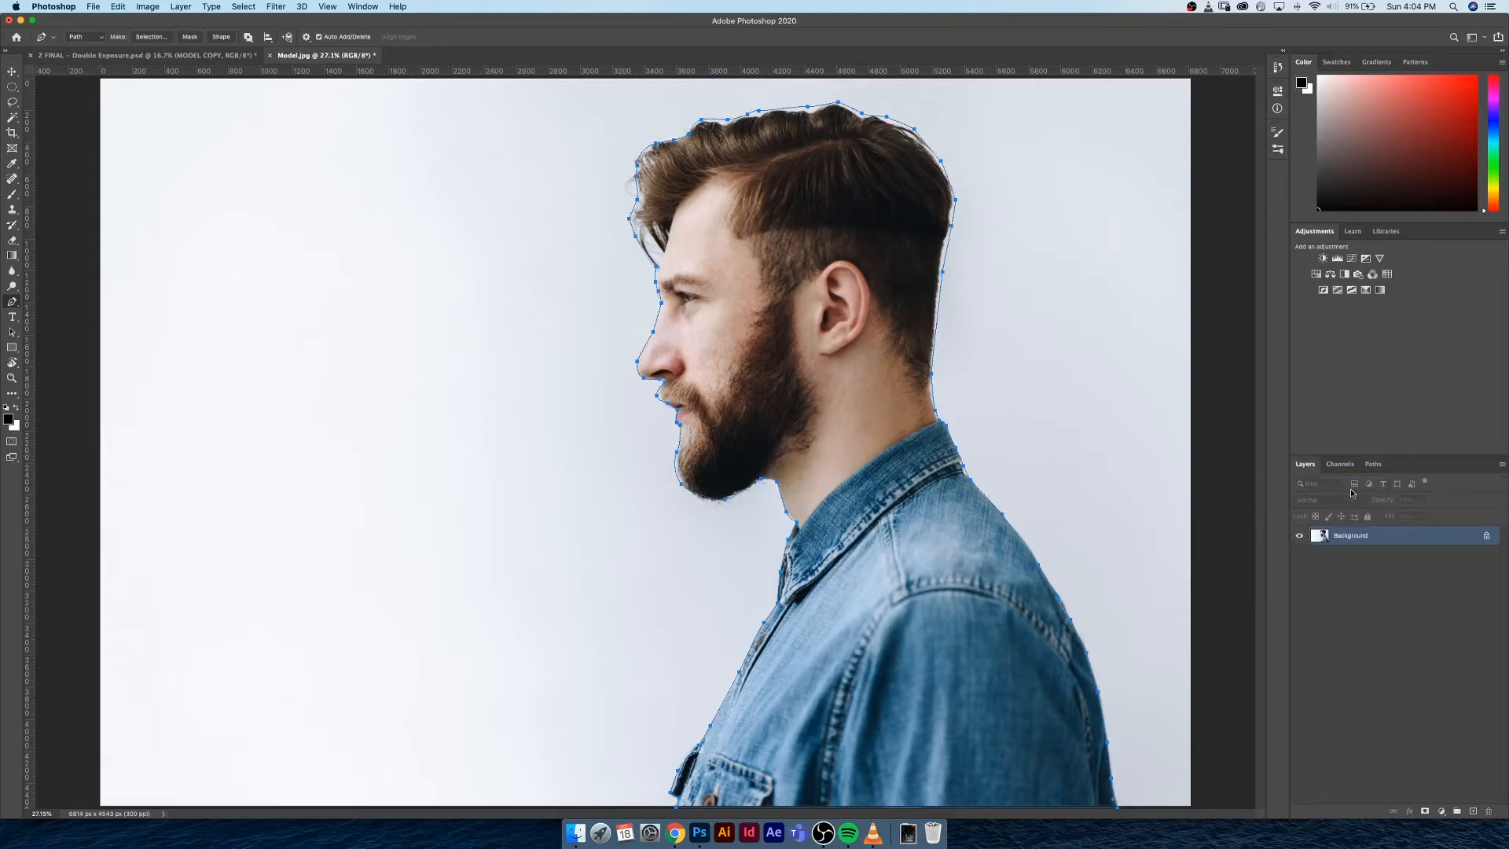
Convert the closed path around the man into a selection and switch to the Lasso tool
right_click(786, 368)
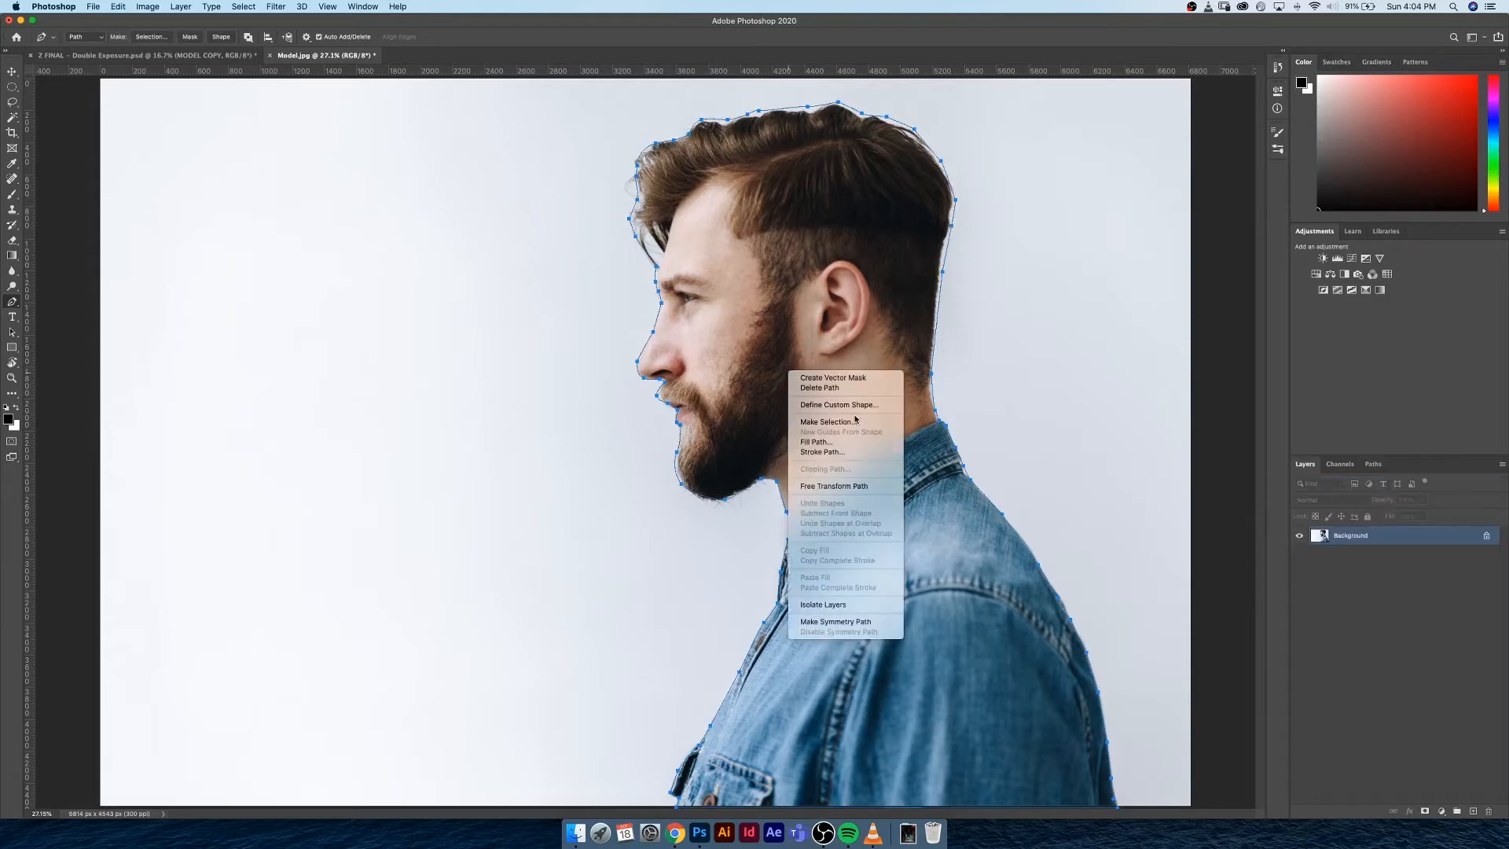
key("Escape")
left_click(311, 246)
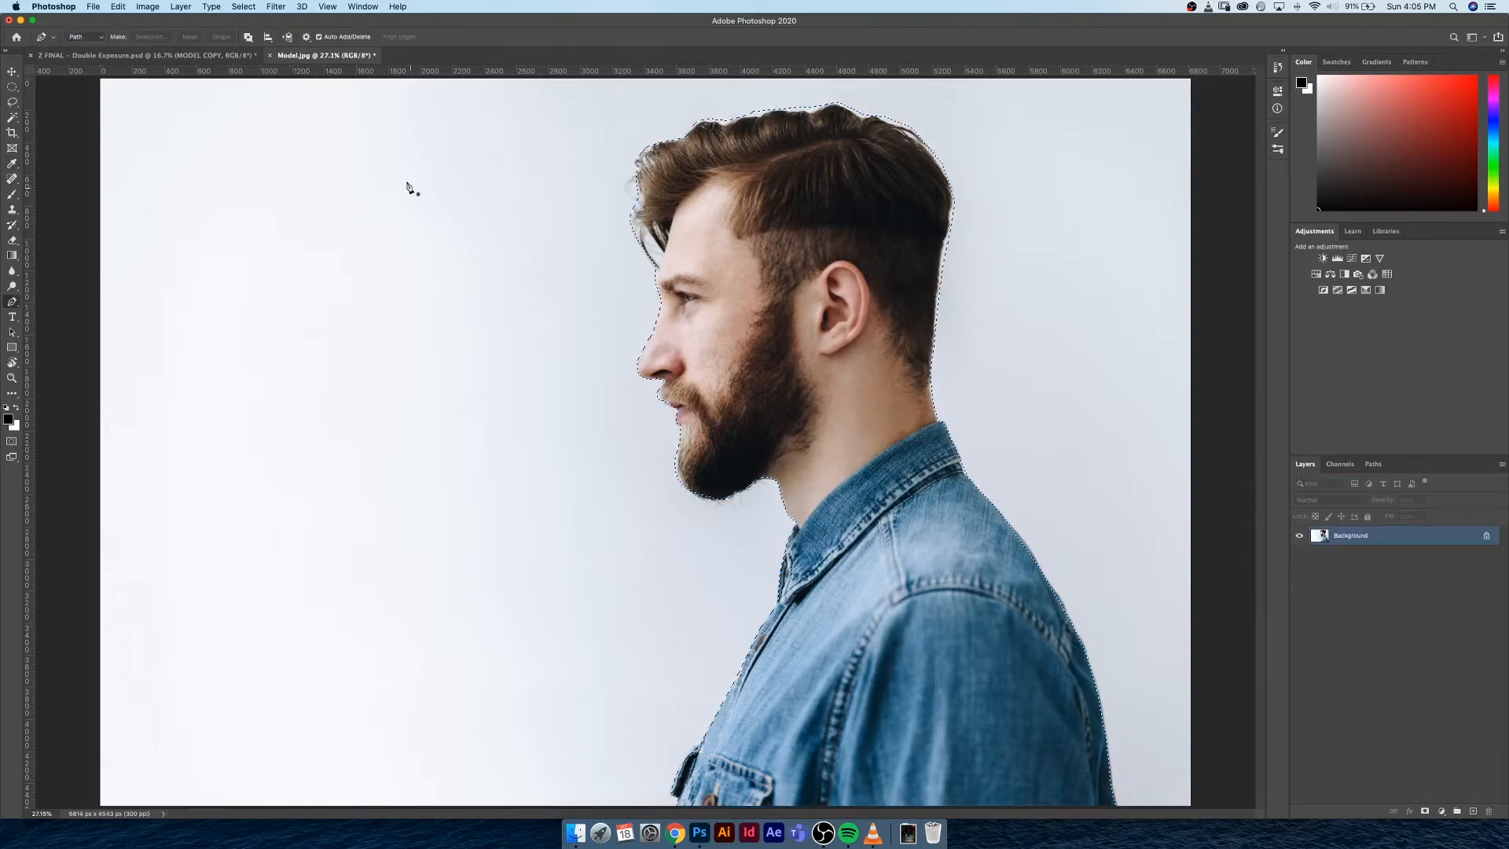
key("l")
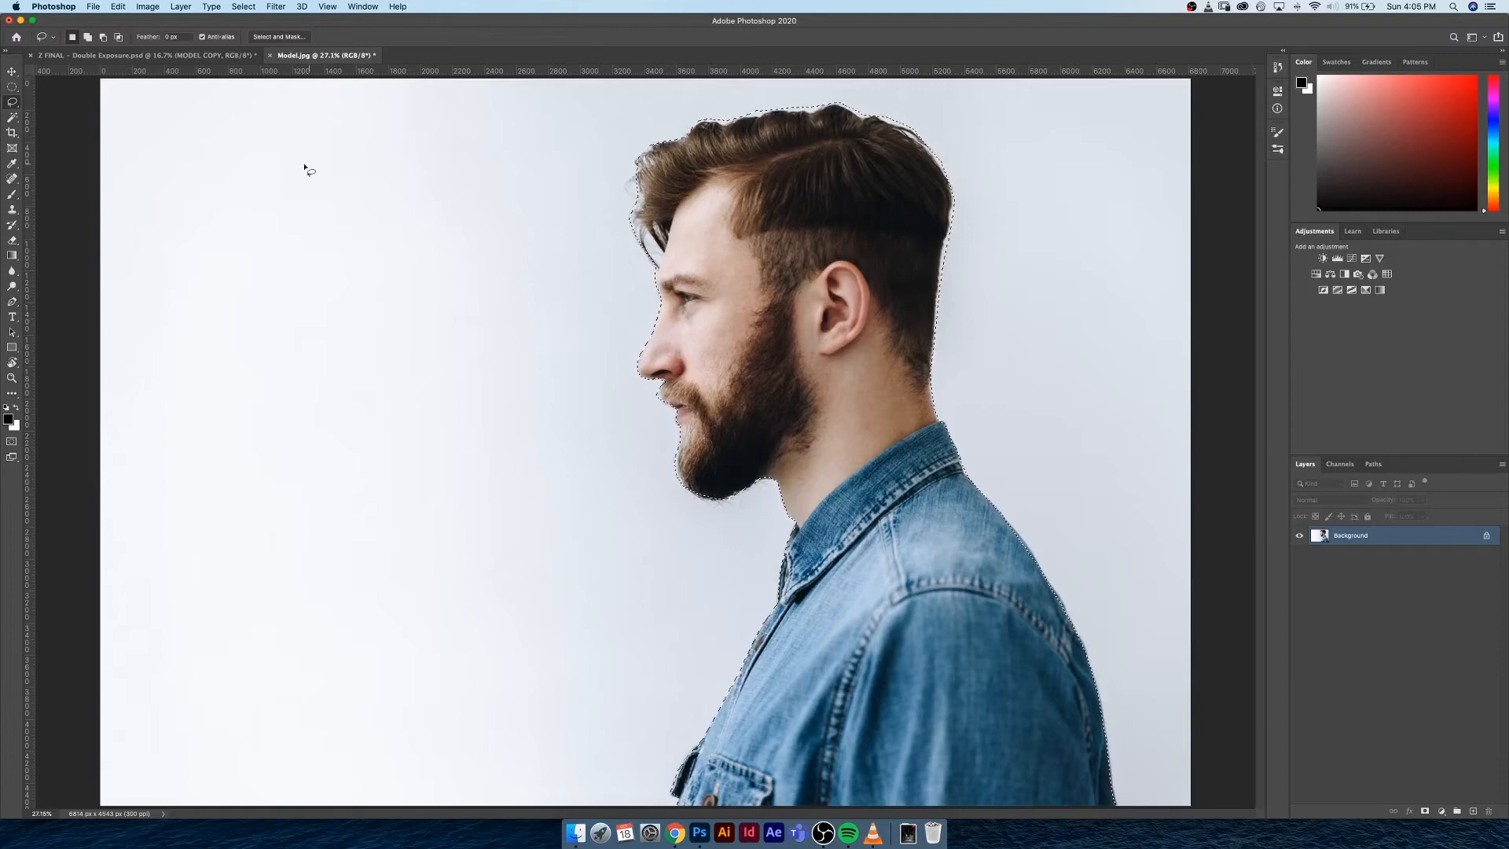
Open the selection around the man in Select and Mask and accept it
left_click(277, 37)
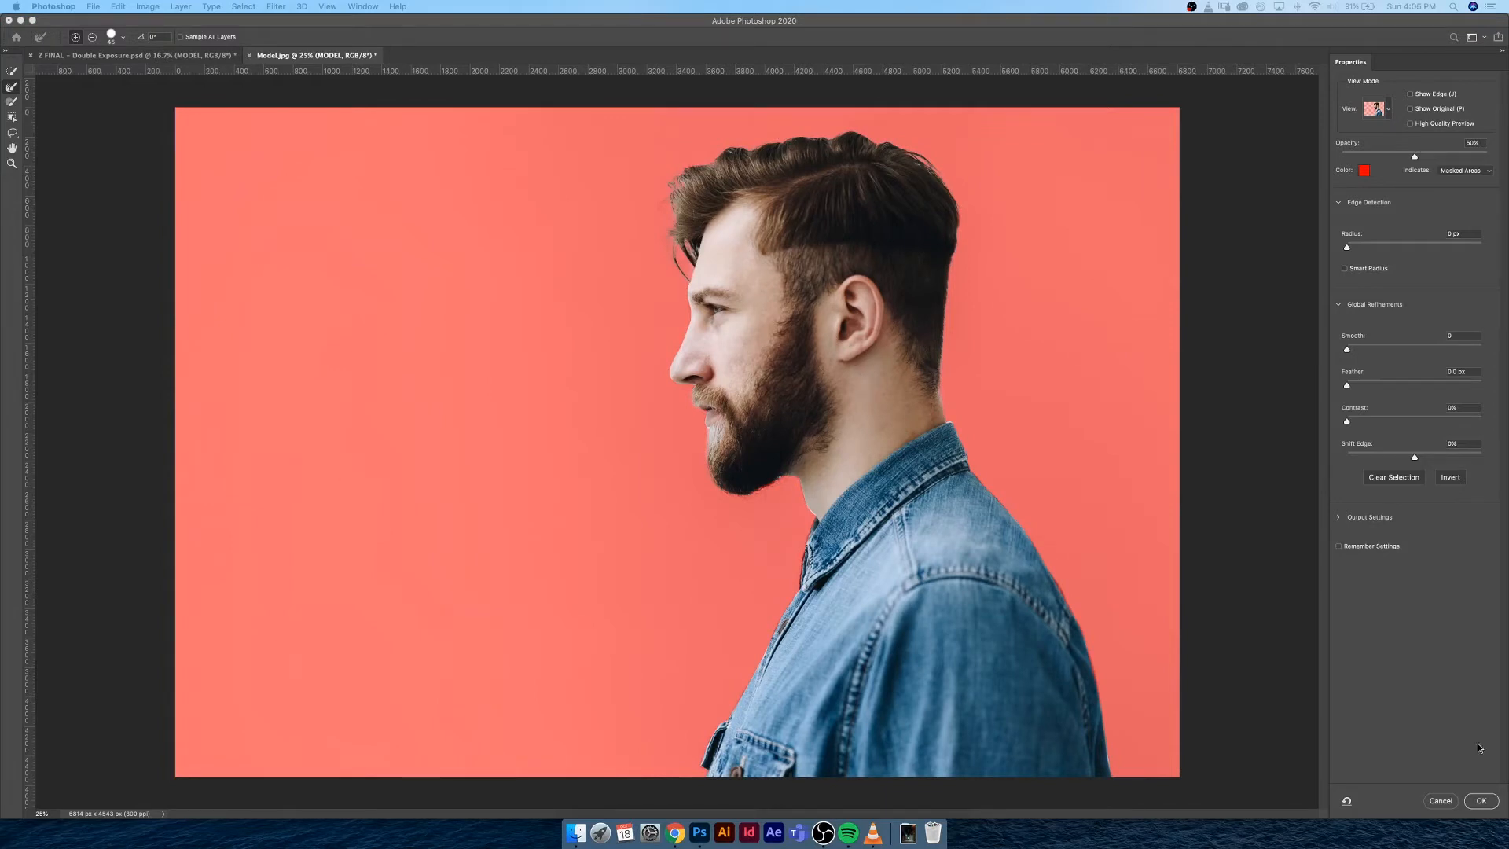
left_click(1482, 801)
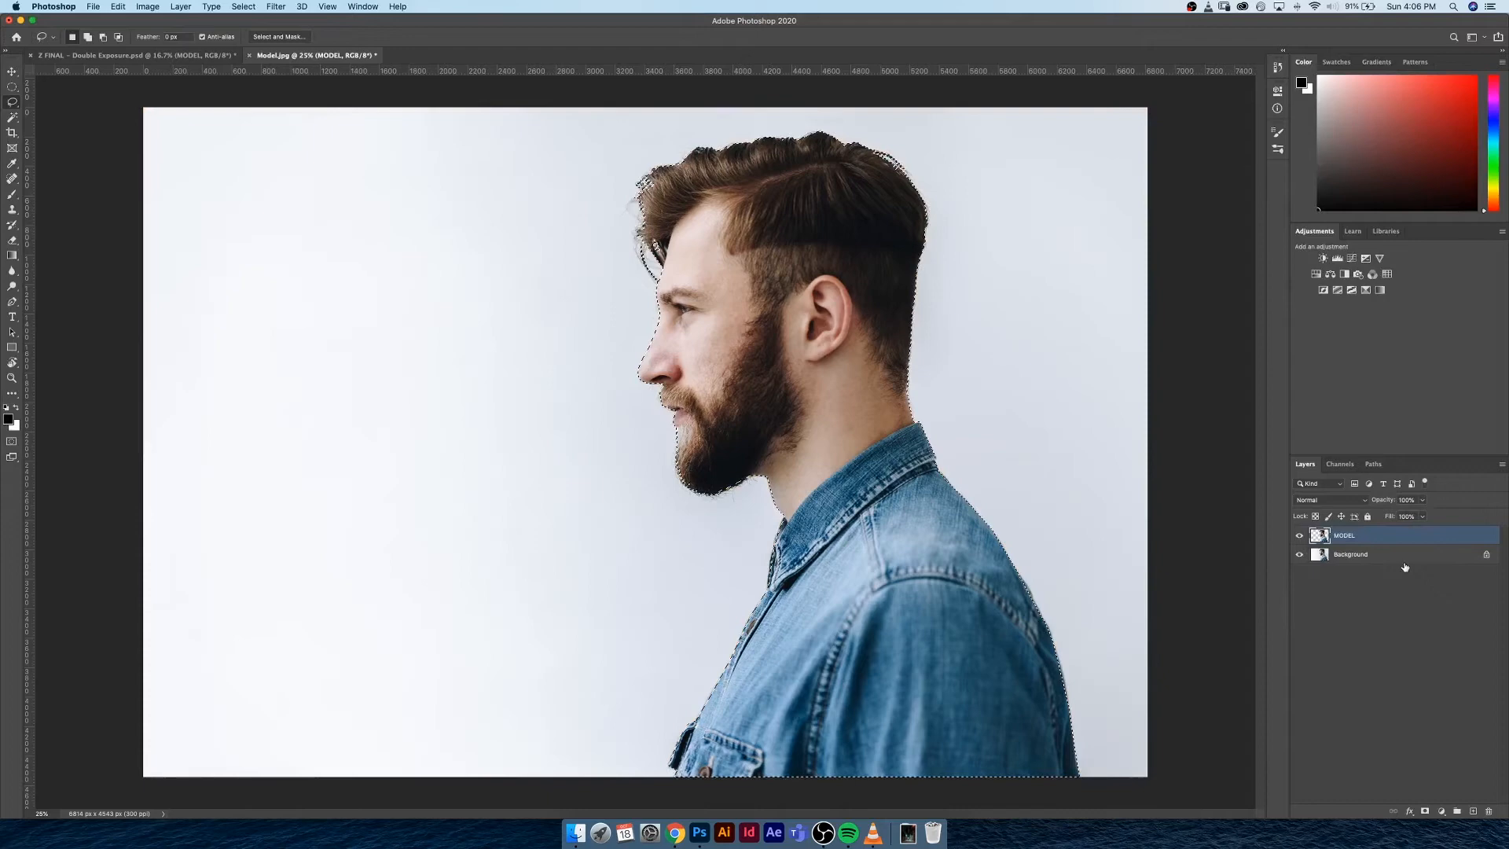
Copy the selected man from the Background layer onto a new layer and delete that extra layer
left_click(1392, 559)
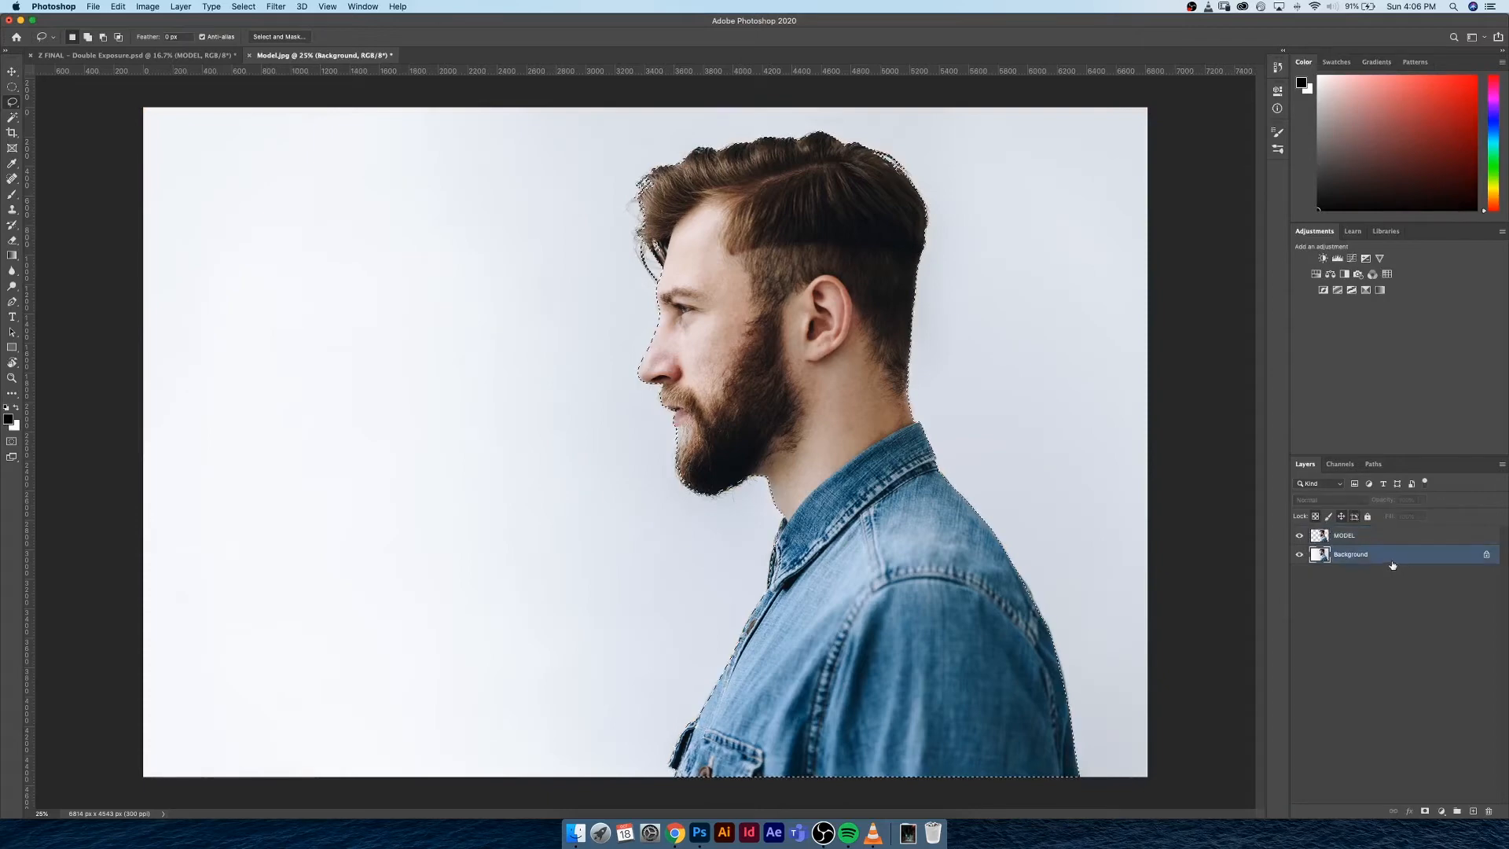
right_click(743, 315)
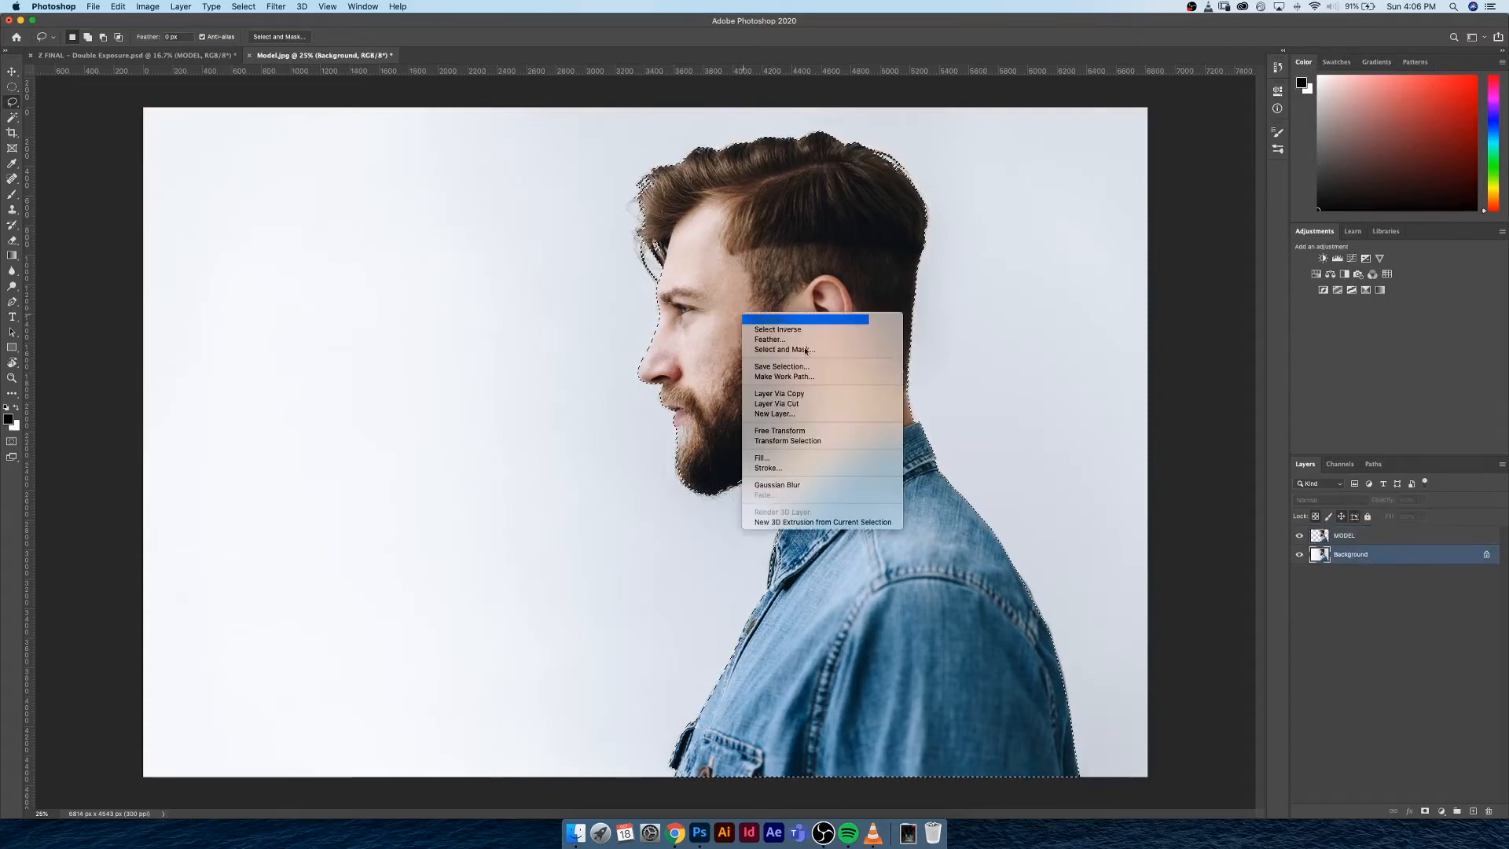
left_click(852, 394)
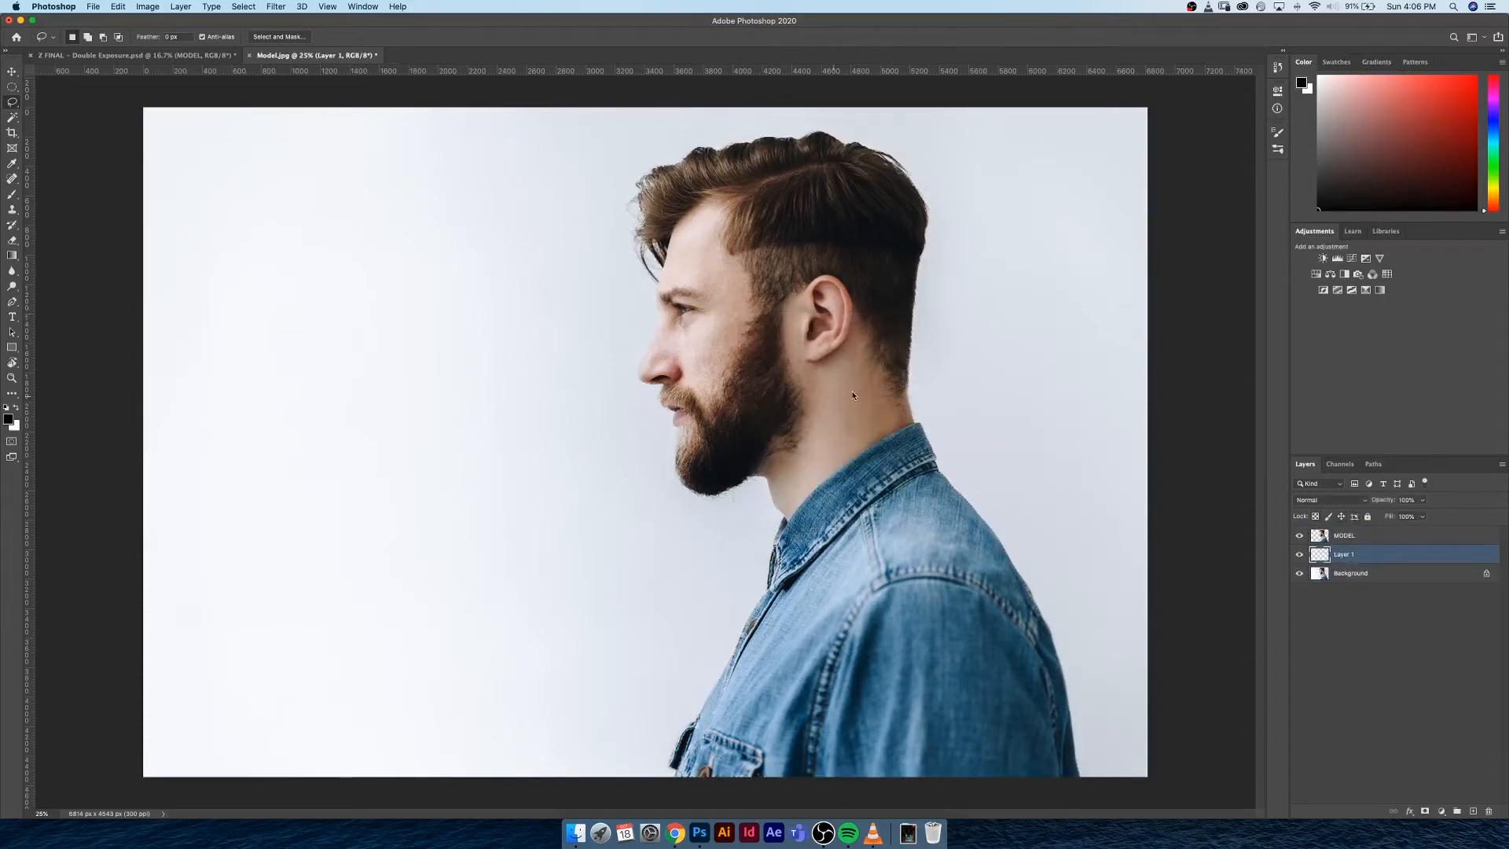
key("Delete")
Select the MODEL cutout layer and switch to the Move tool
left_click(1372, 541)
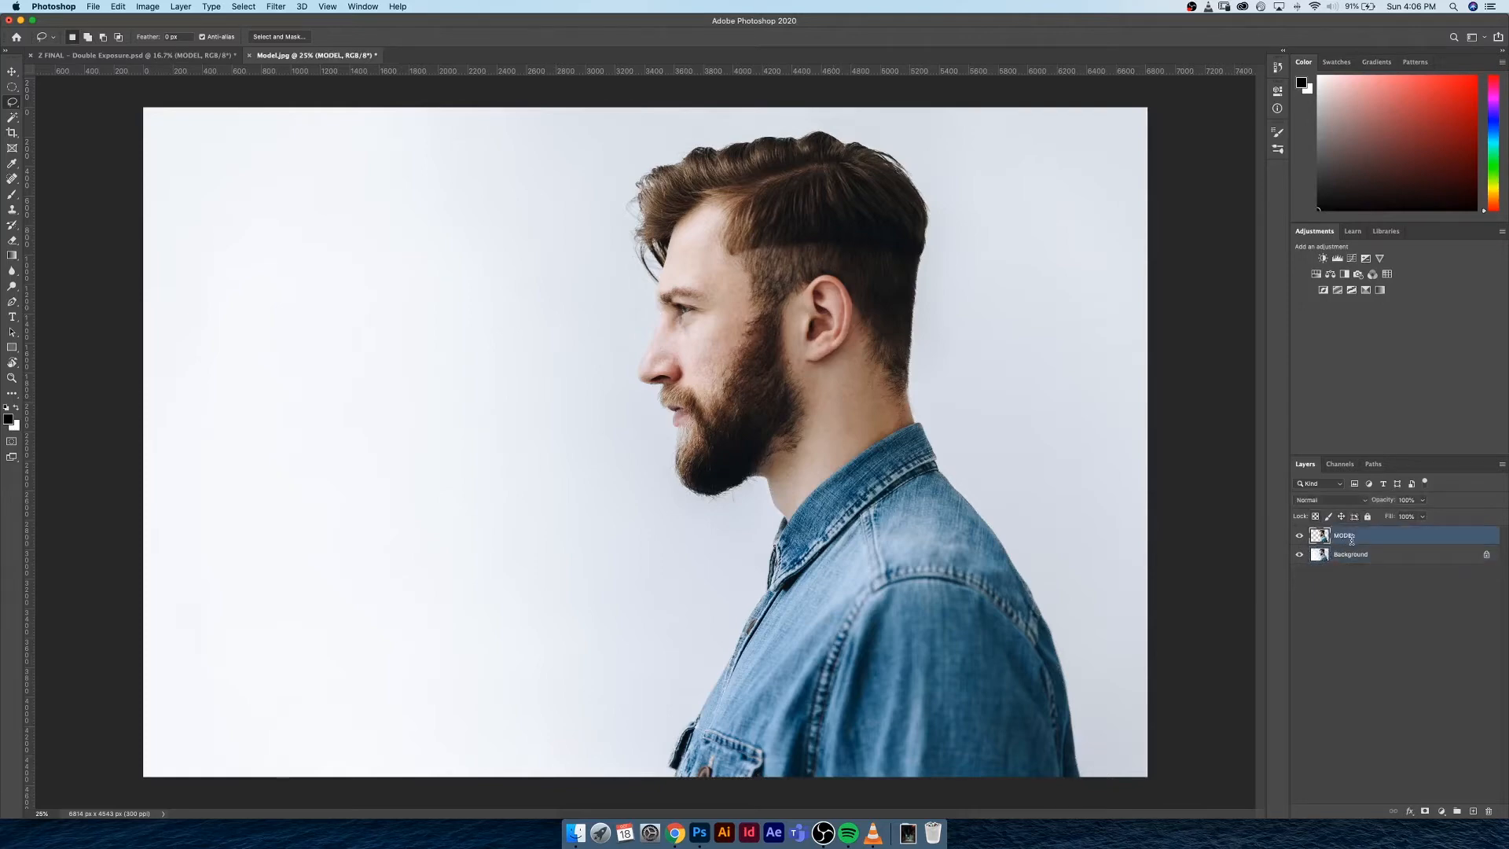
double_click(1348, 538)
key("v")
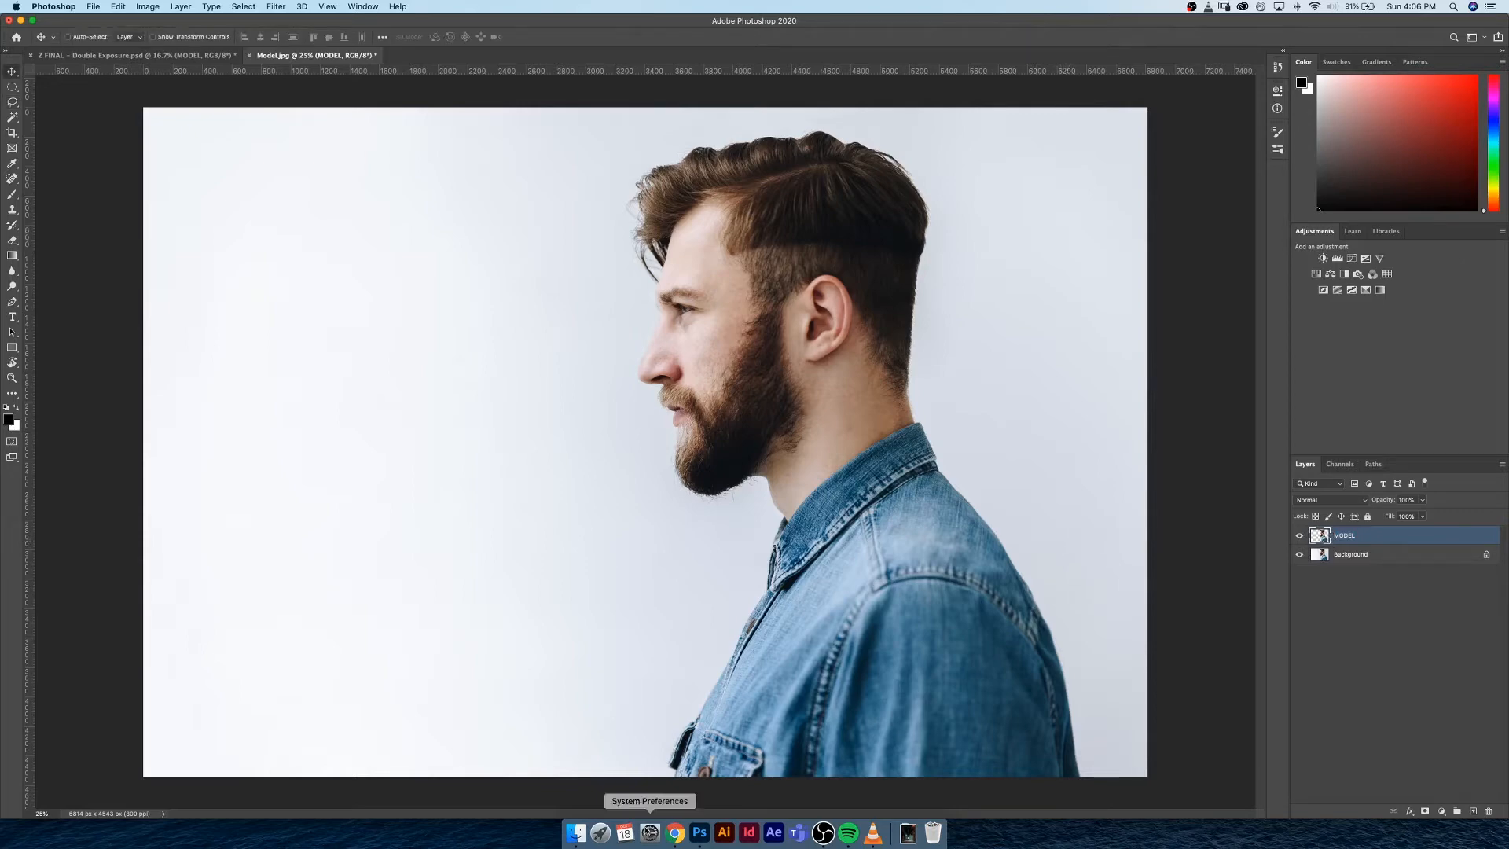
Place Mountains.jpg from the Double Exposure Demo folder into the Model.jpg document above the MODEL layer
left_click(576, 833)
left_click(546, 306)
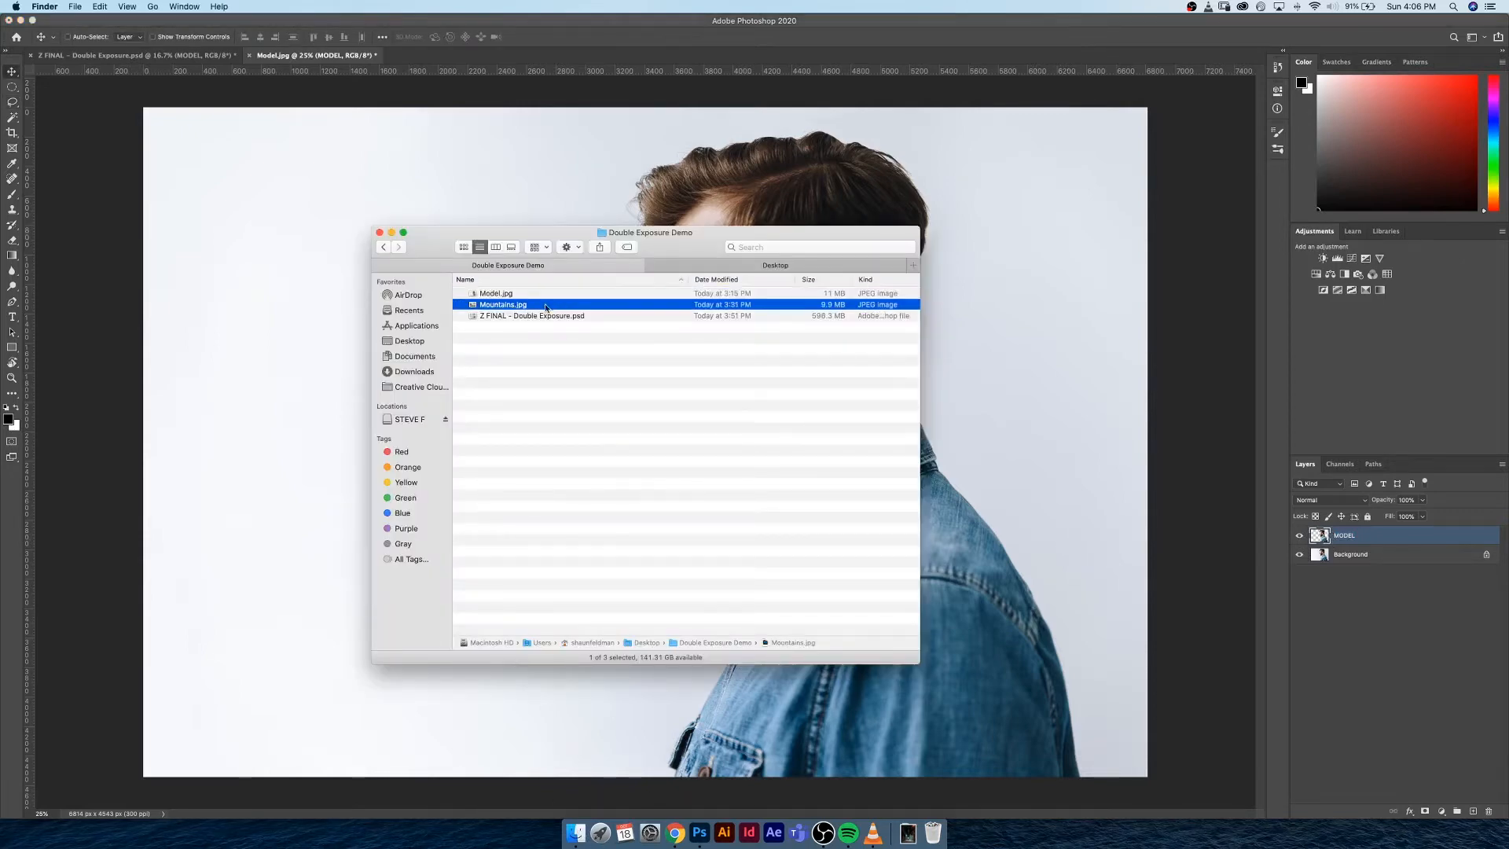
left_click_drag(546, 306, 594, 314)
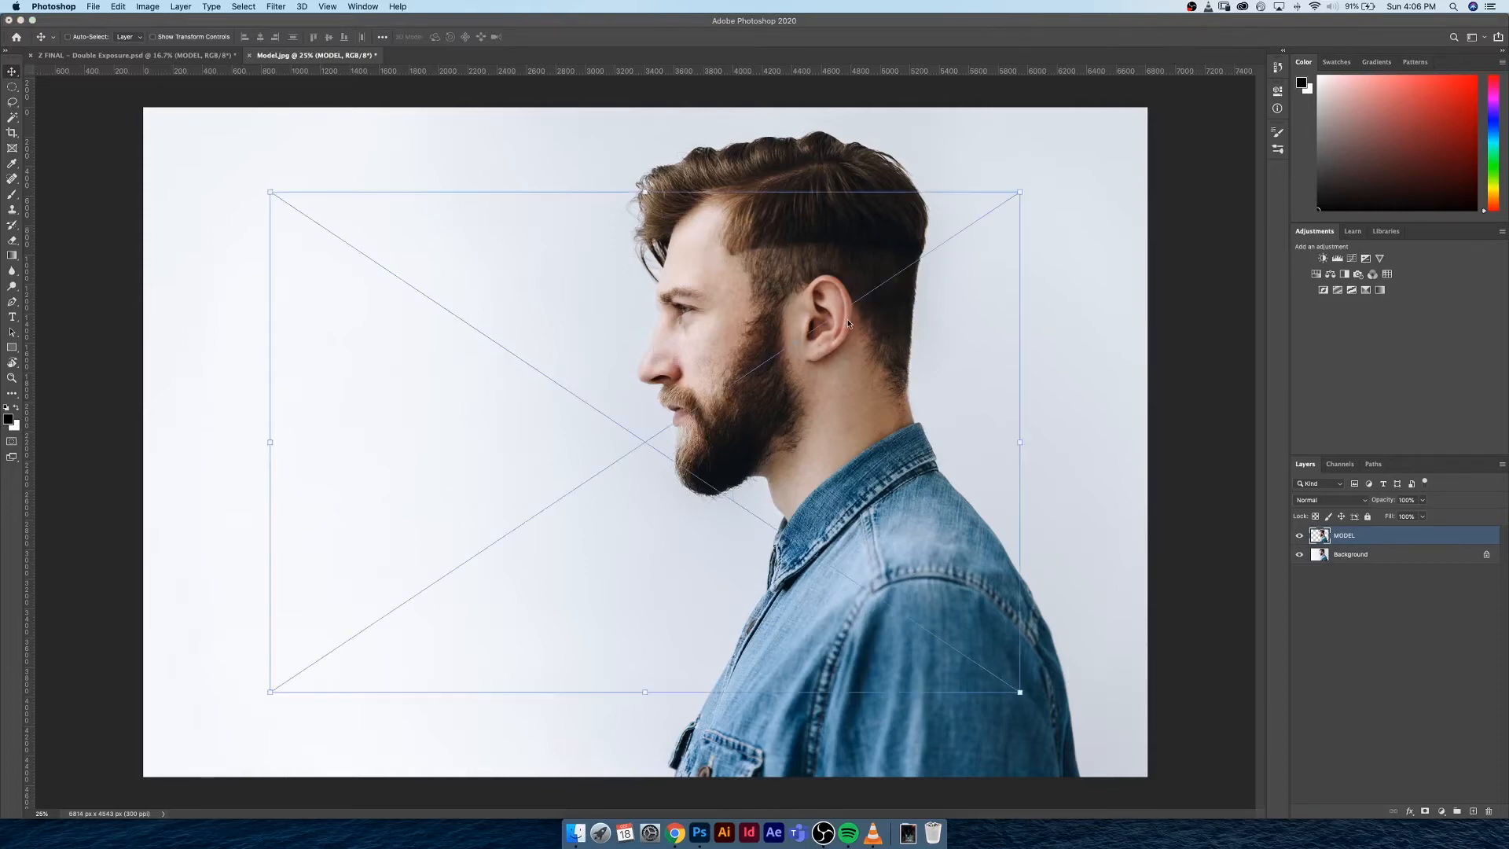
Scale the placed mountains image to about 136% to cover the canvas, flip it horizontally and commit the placement
key("super+minus")
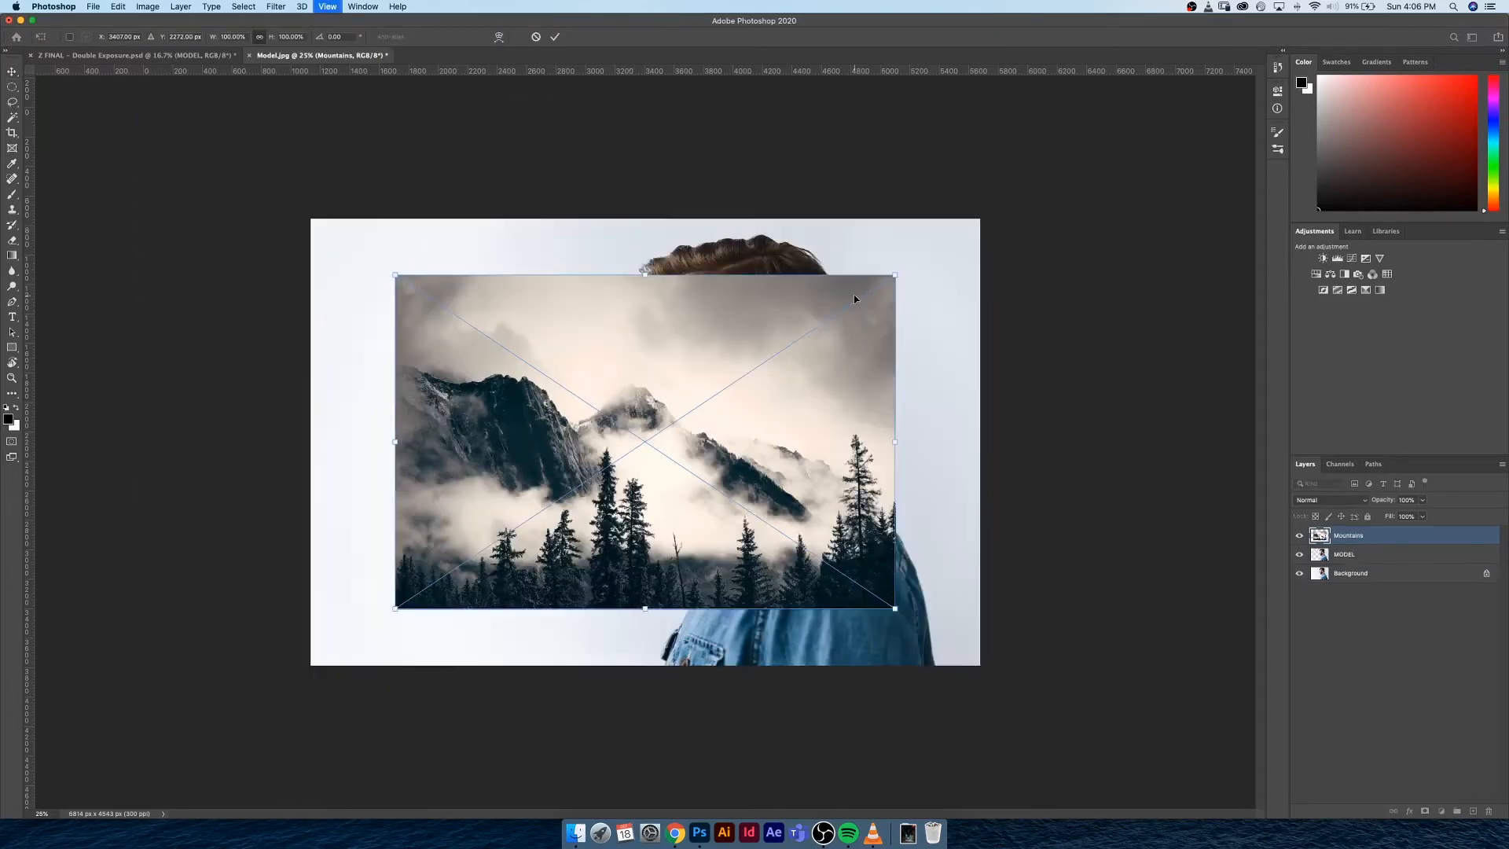
key("super+minus")
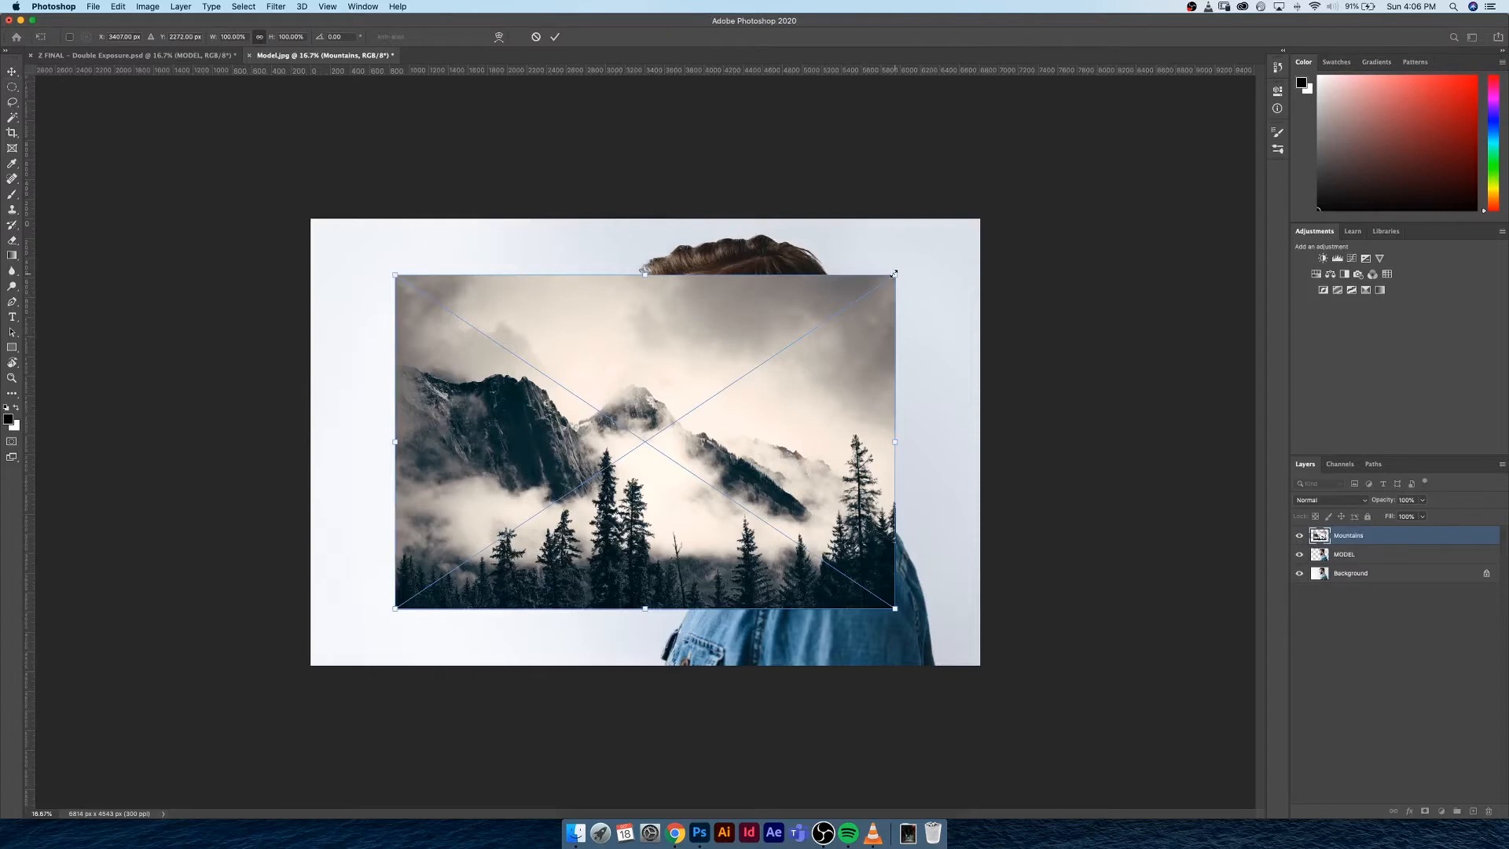
left_click_drag(894, 273, 988, 233)
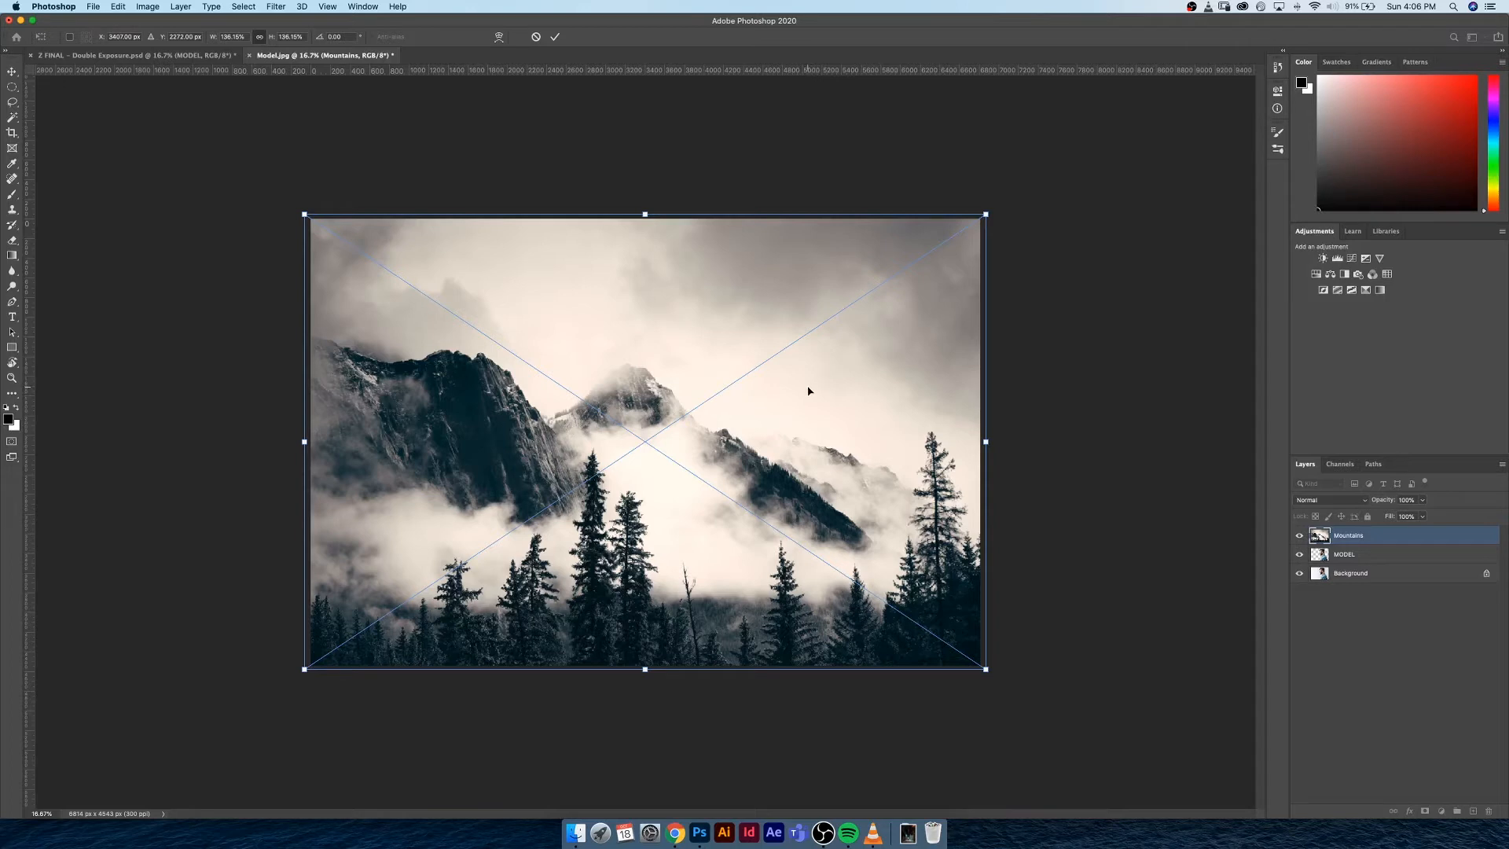
right_click(604, 364)
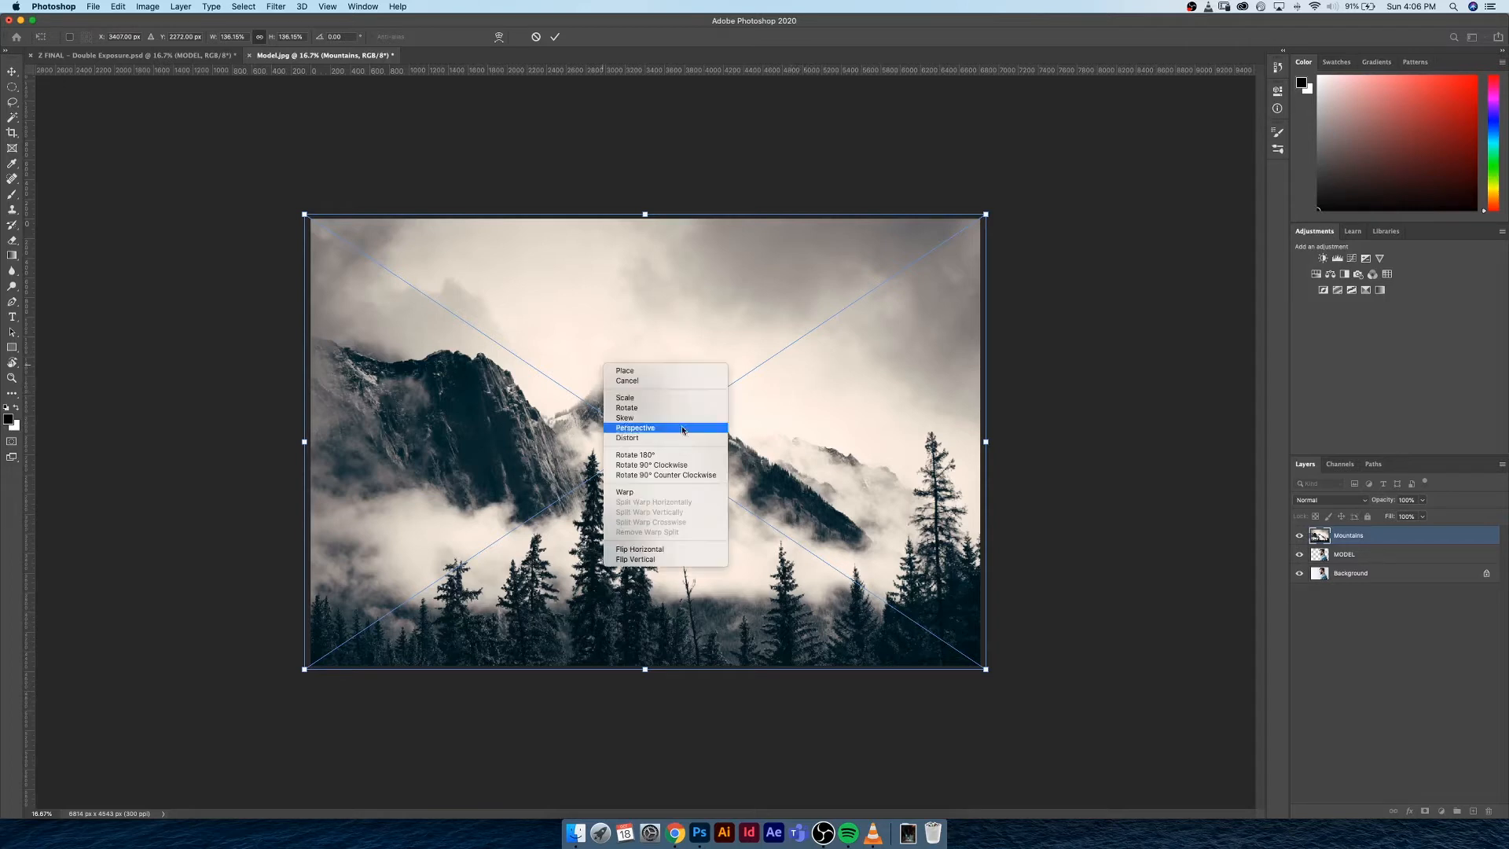
left_click(623, 550)
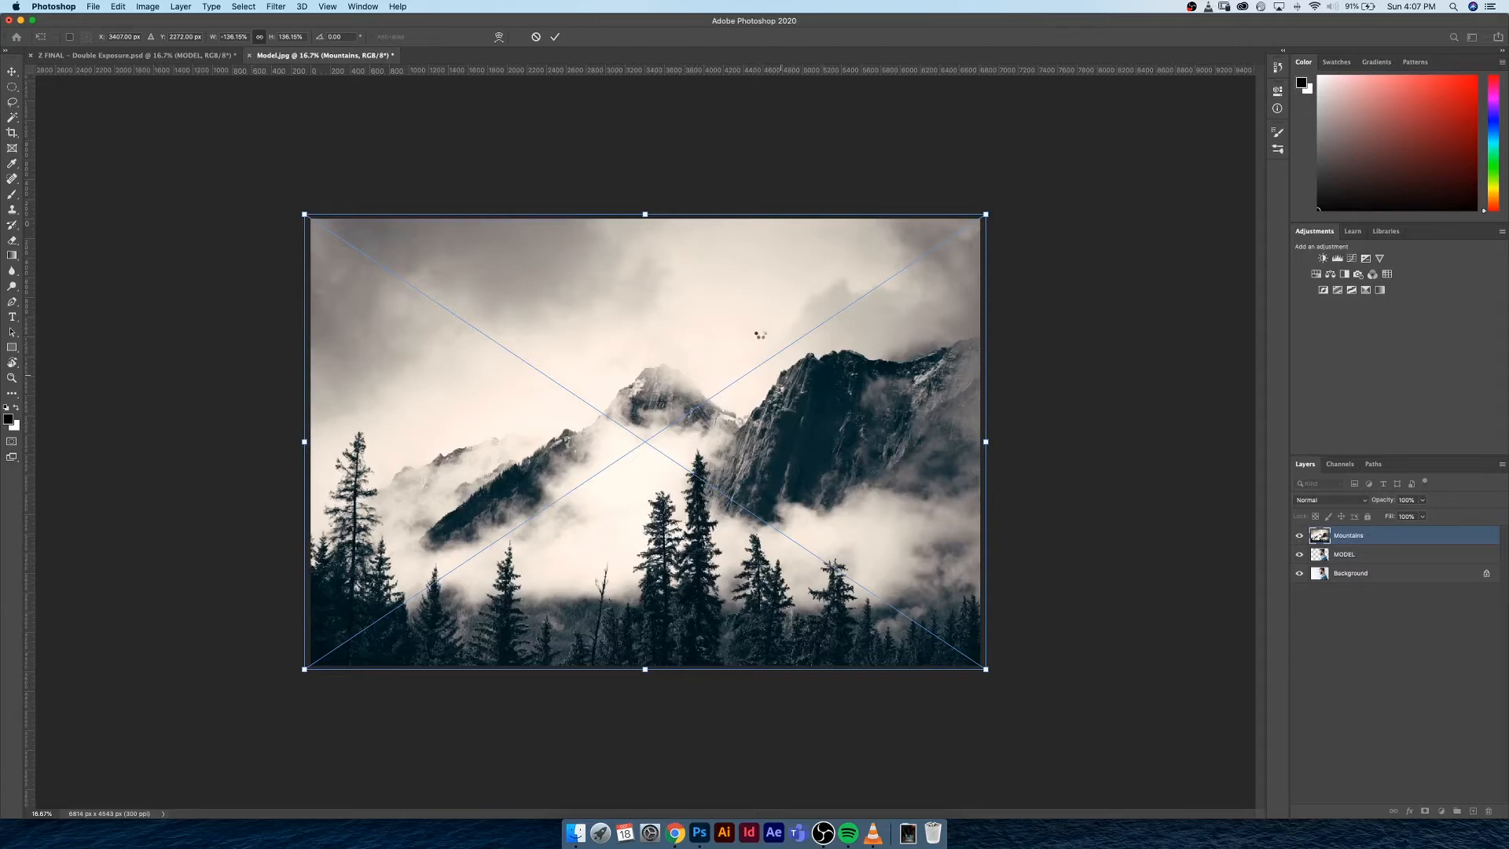
key("Return")
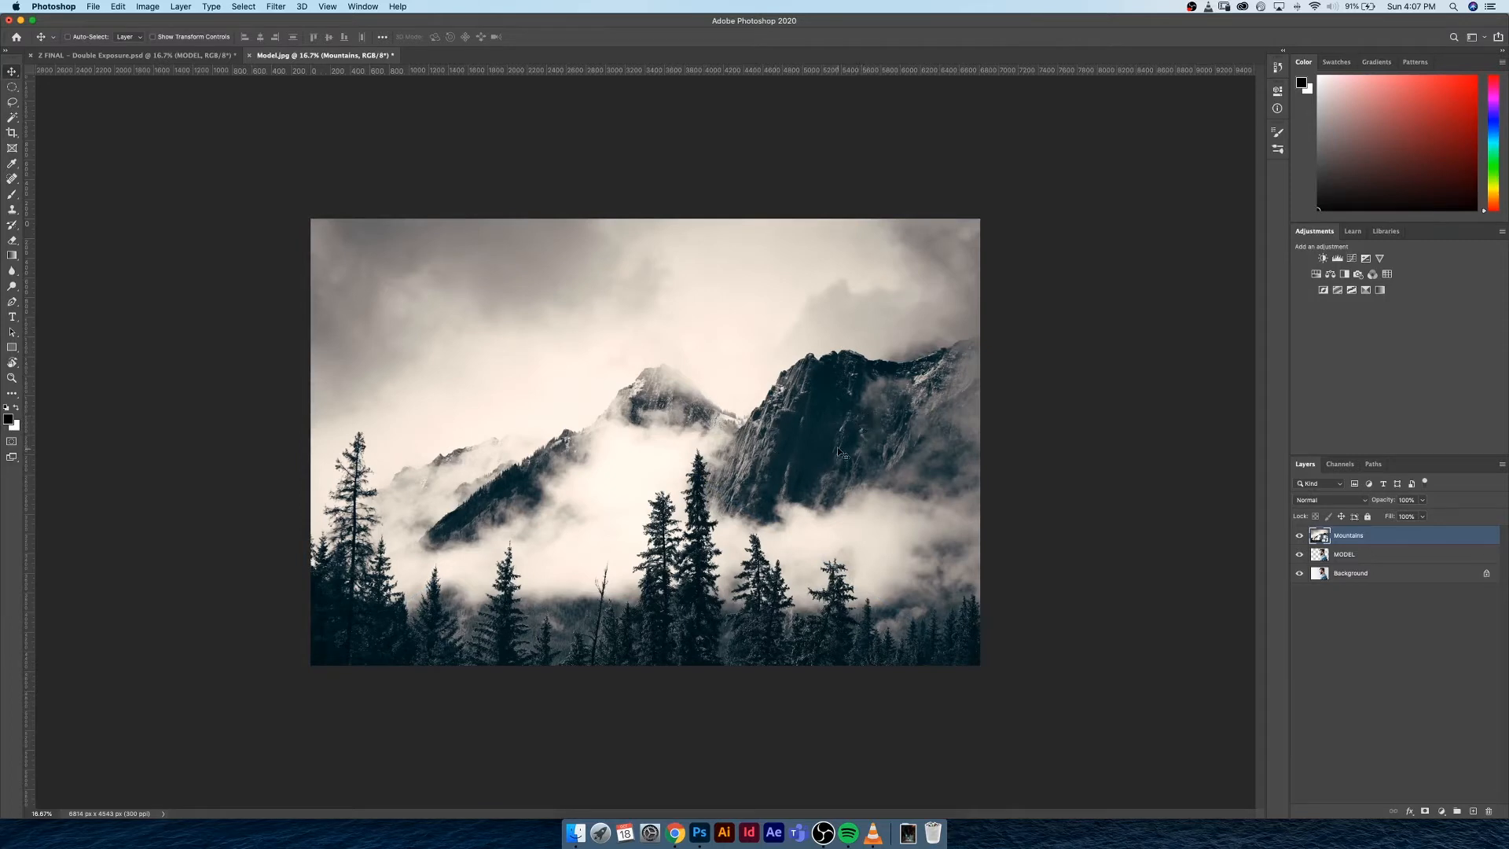
Load the MODEL layer's outline as a selection and turn it into a layer mask on the Mountains layer
left_click(1323, 558, "super")
left_click(1425, 812)
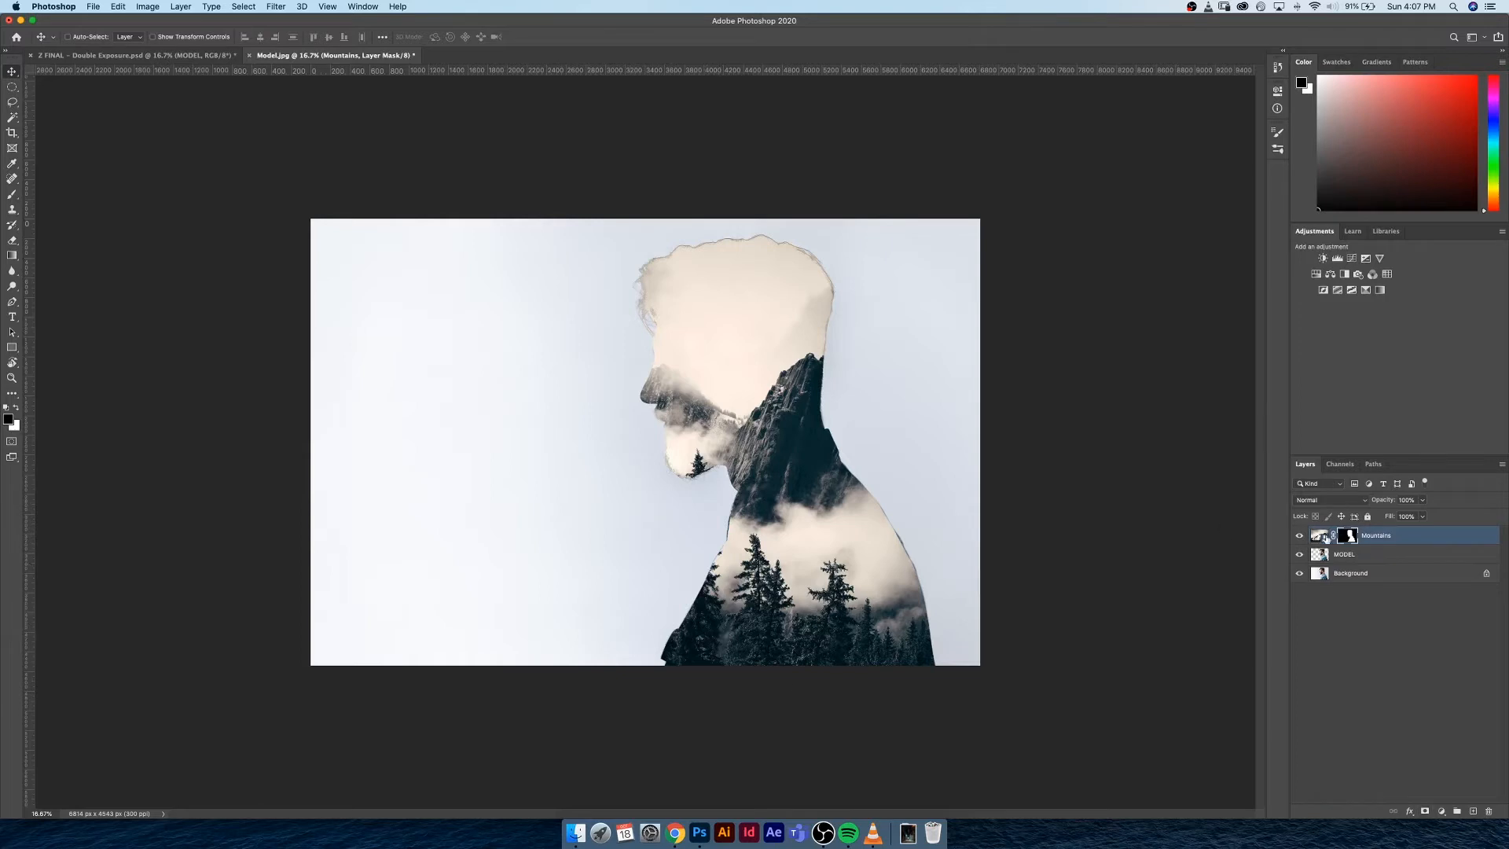
Try moving the Mountains image toward the left together with its linked mask, and undo the move
left_click(1319, 538)
left_click(1332, 535)
left_click(1333, 537)
left_click_drag(788, 395, 636, 400)
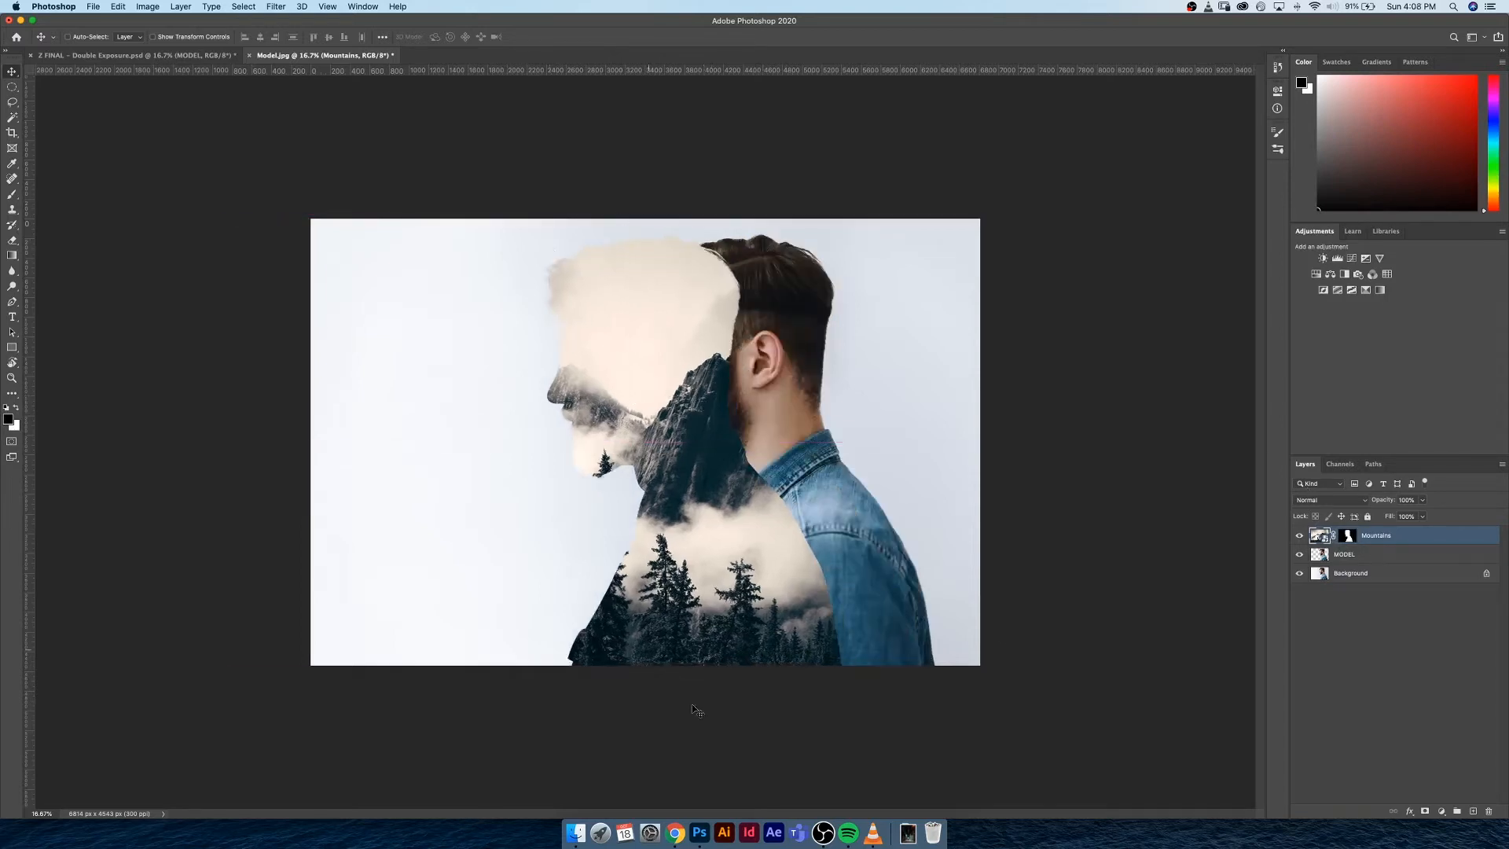
key("super+z")
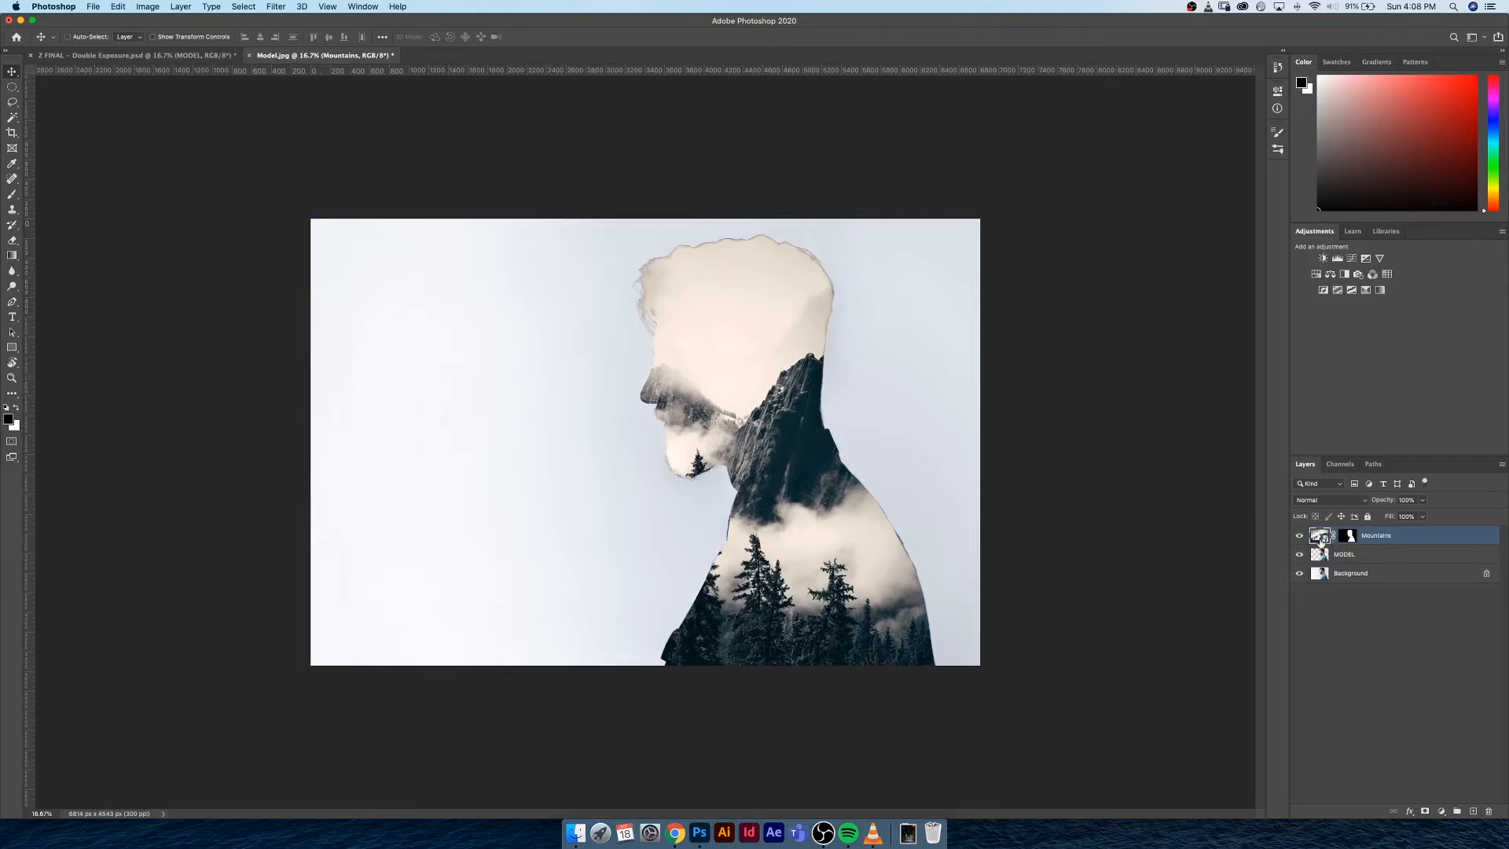
Unlink the mask from the Mountains image and reposition the image inside the silhouette so the rocky peak covers the neck
left_click(1334, 536)
left_click_drag(788, 365, 890, 396)
key("super+z")
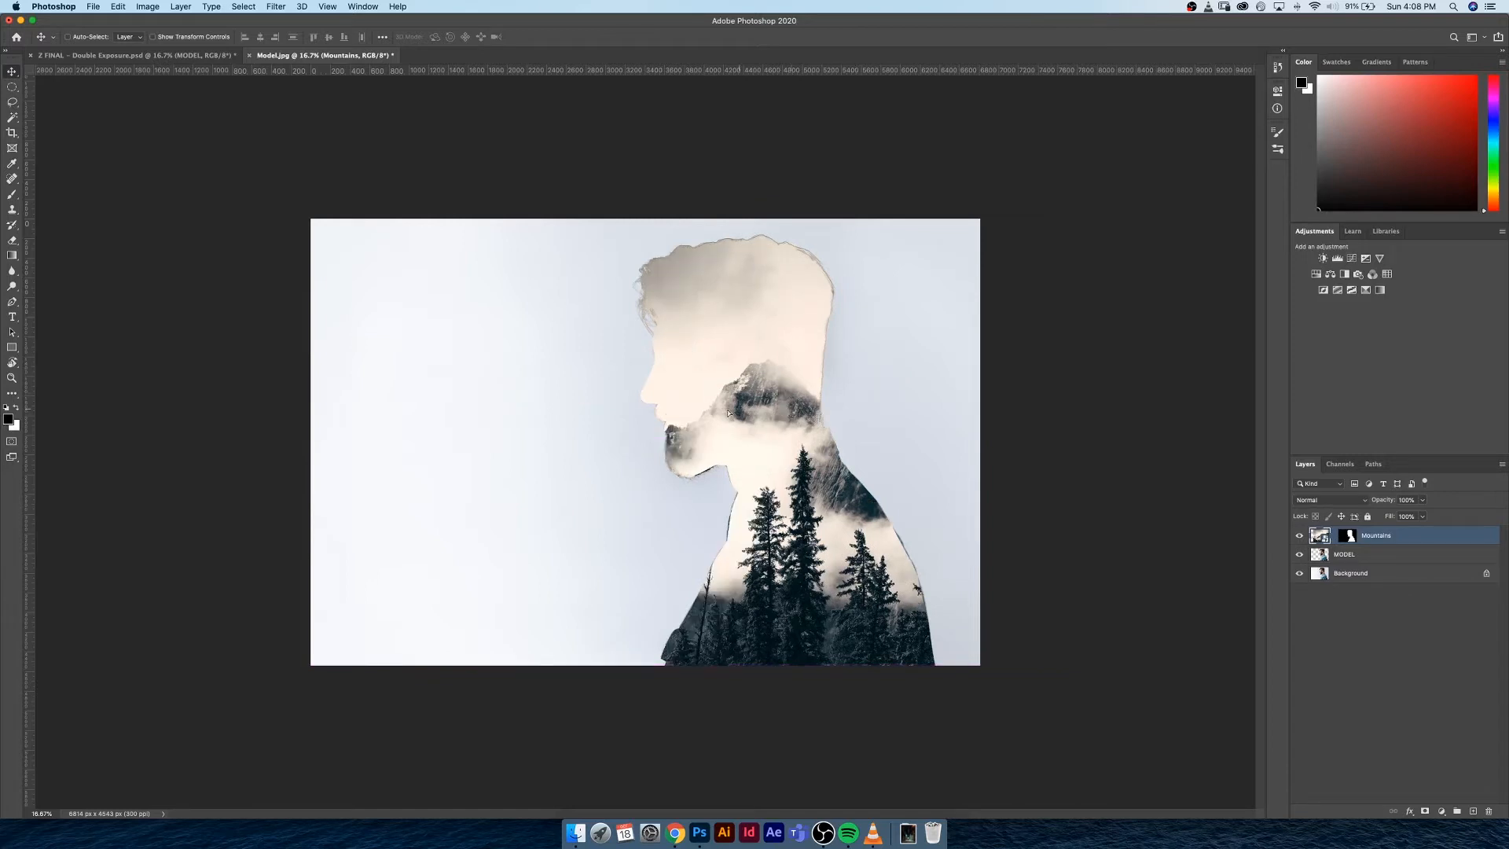
left_click_drag(728, 410, 691, 417)
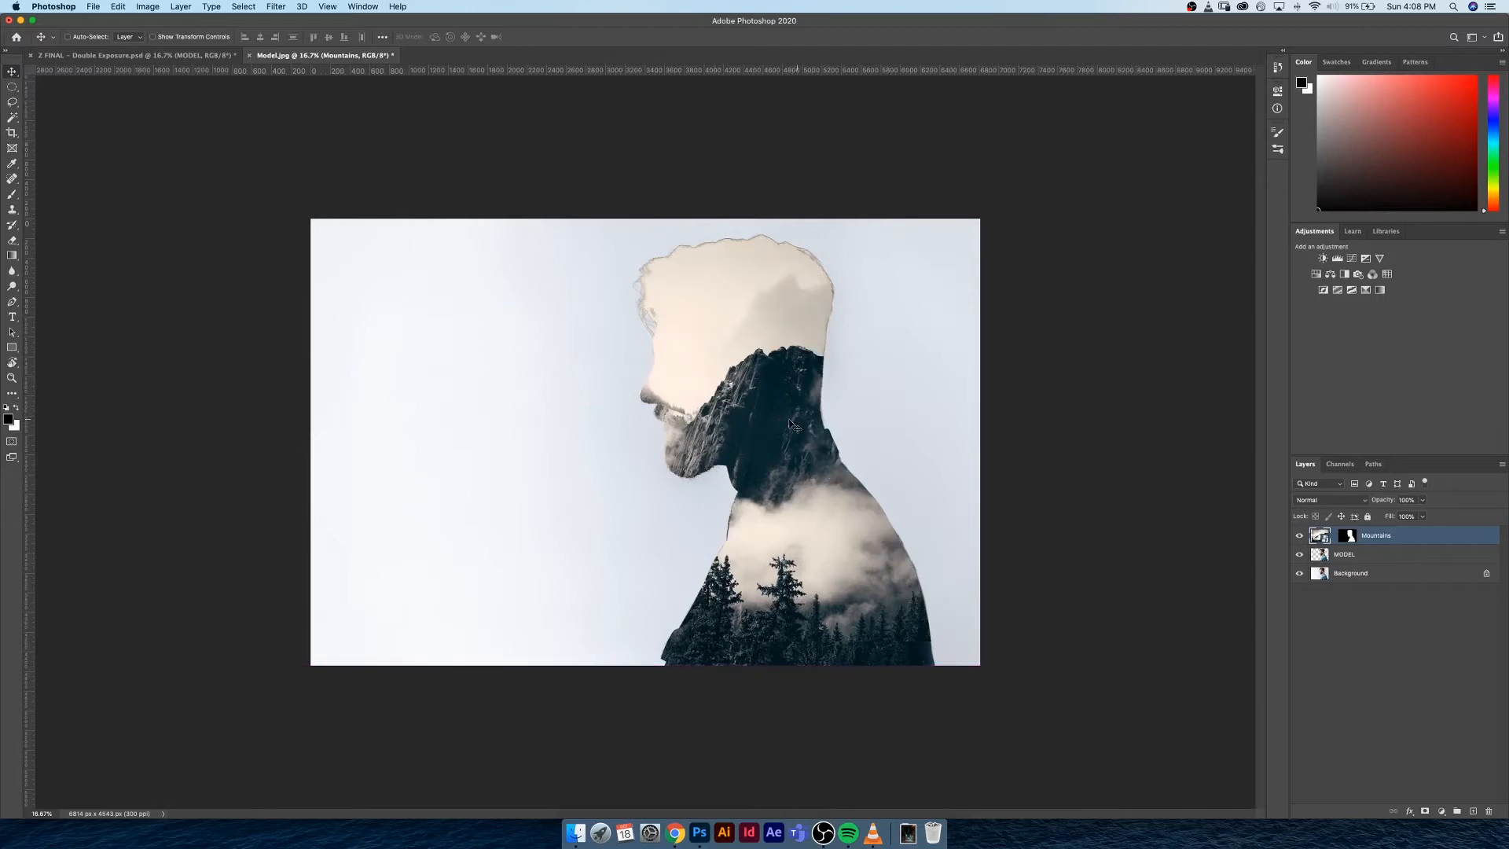
left_click_drag(792, 424, 810, 385)
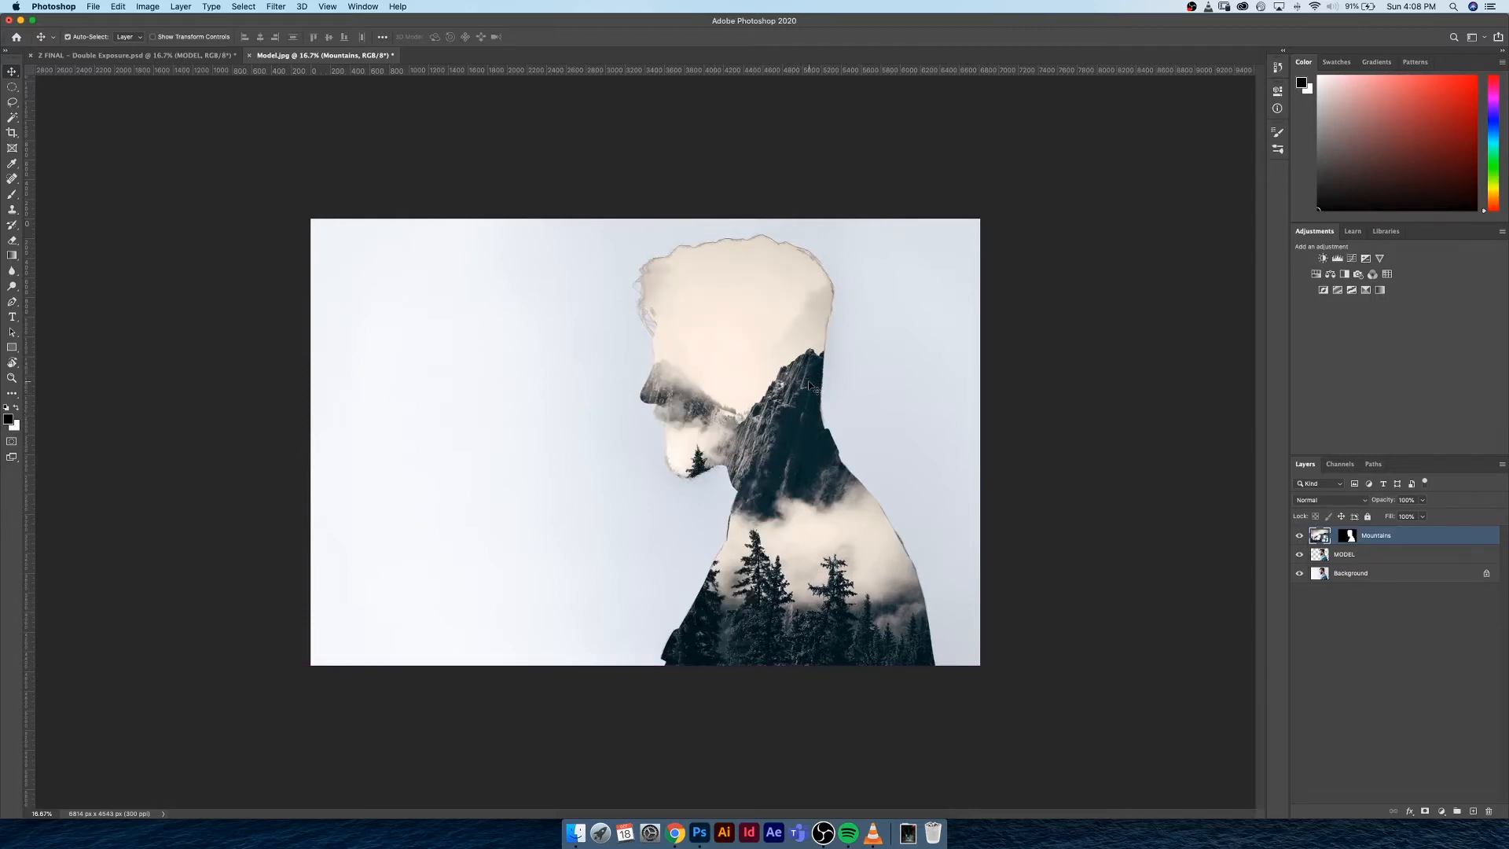
Enlarge the Mountains image to about 158% and position it with the peak behind the jaw and trees over the shoulder
key("super+minus")
key("super+t")
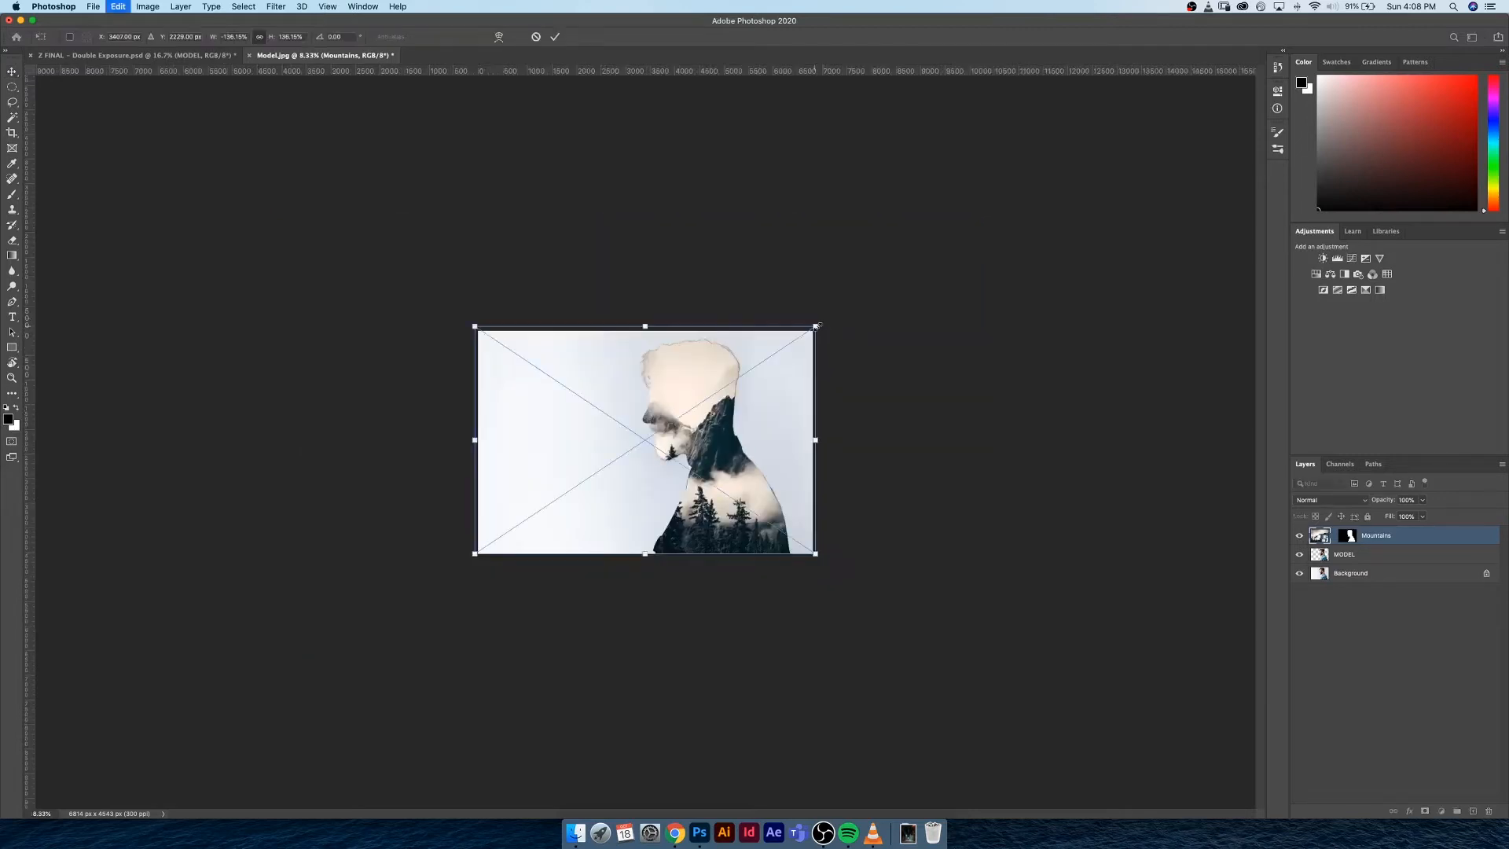
left_click_drag(821, 319, 868, 289)
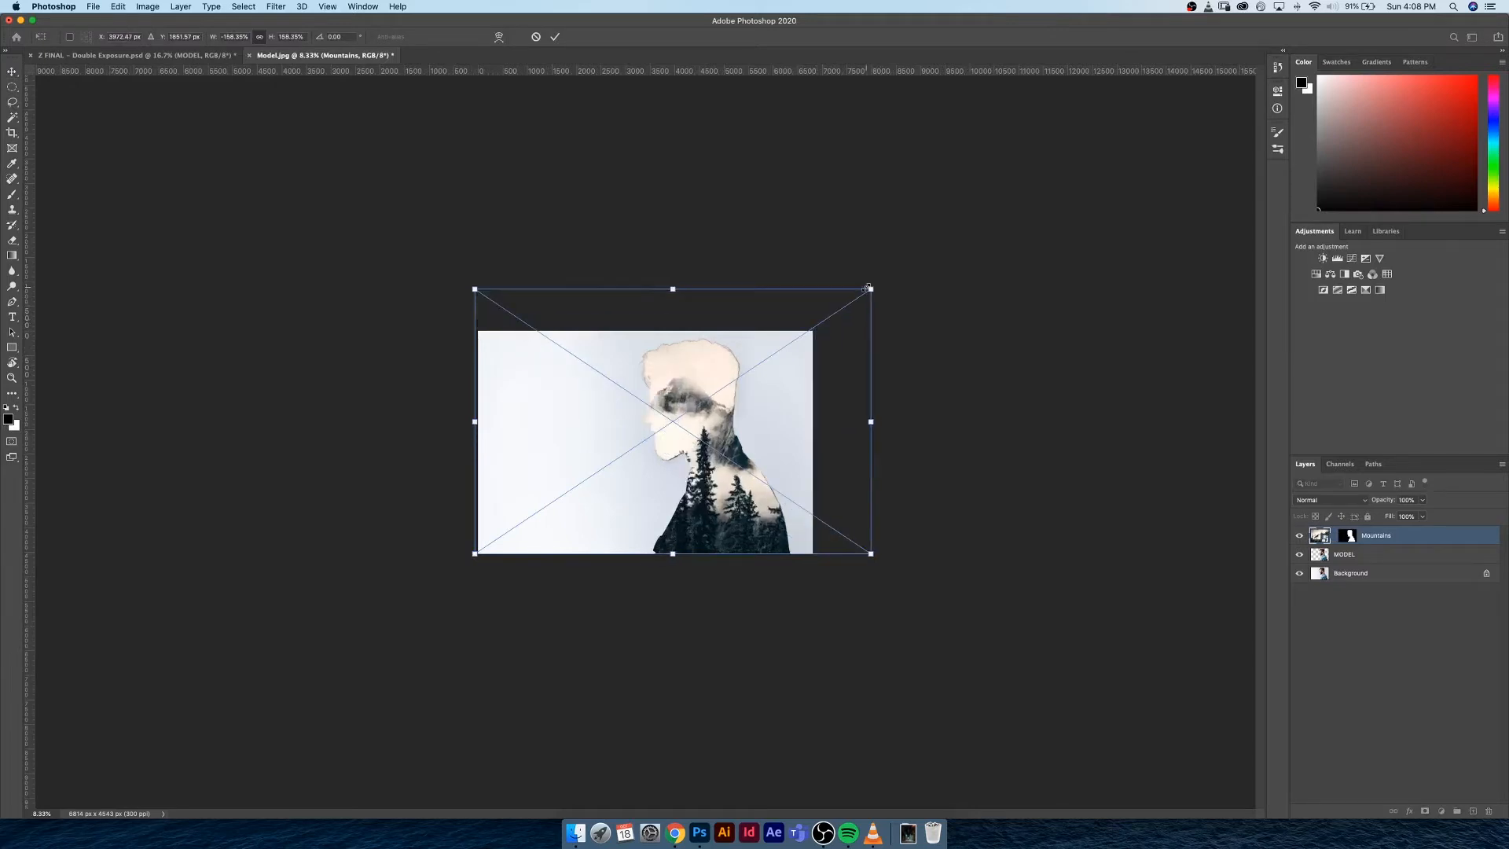
left_click_drag(746, 413, 744, 458)
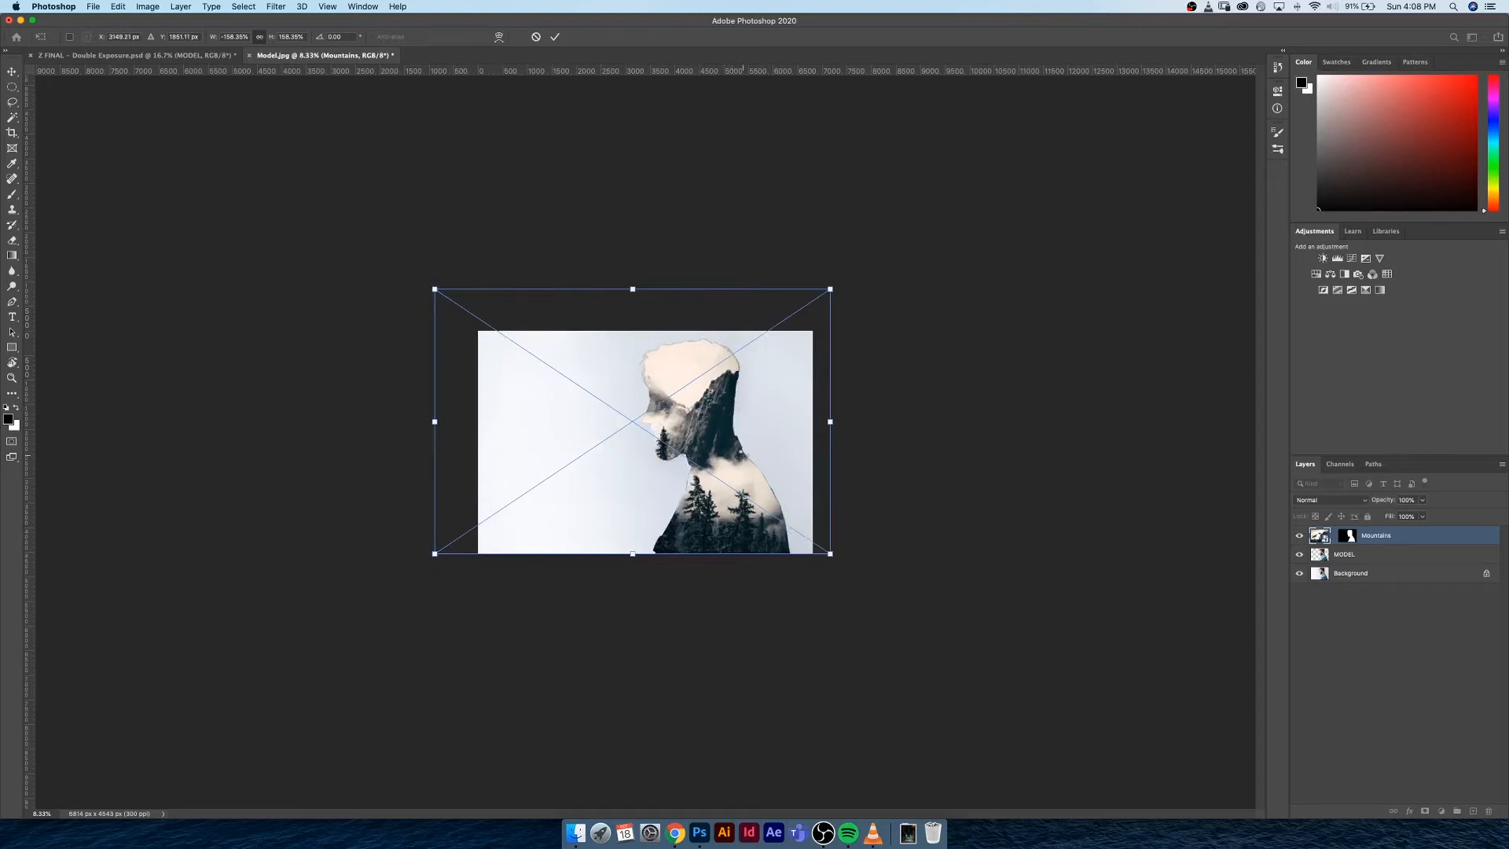
key("Return")
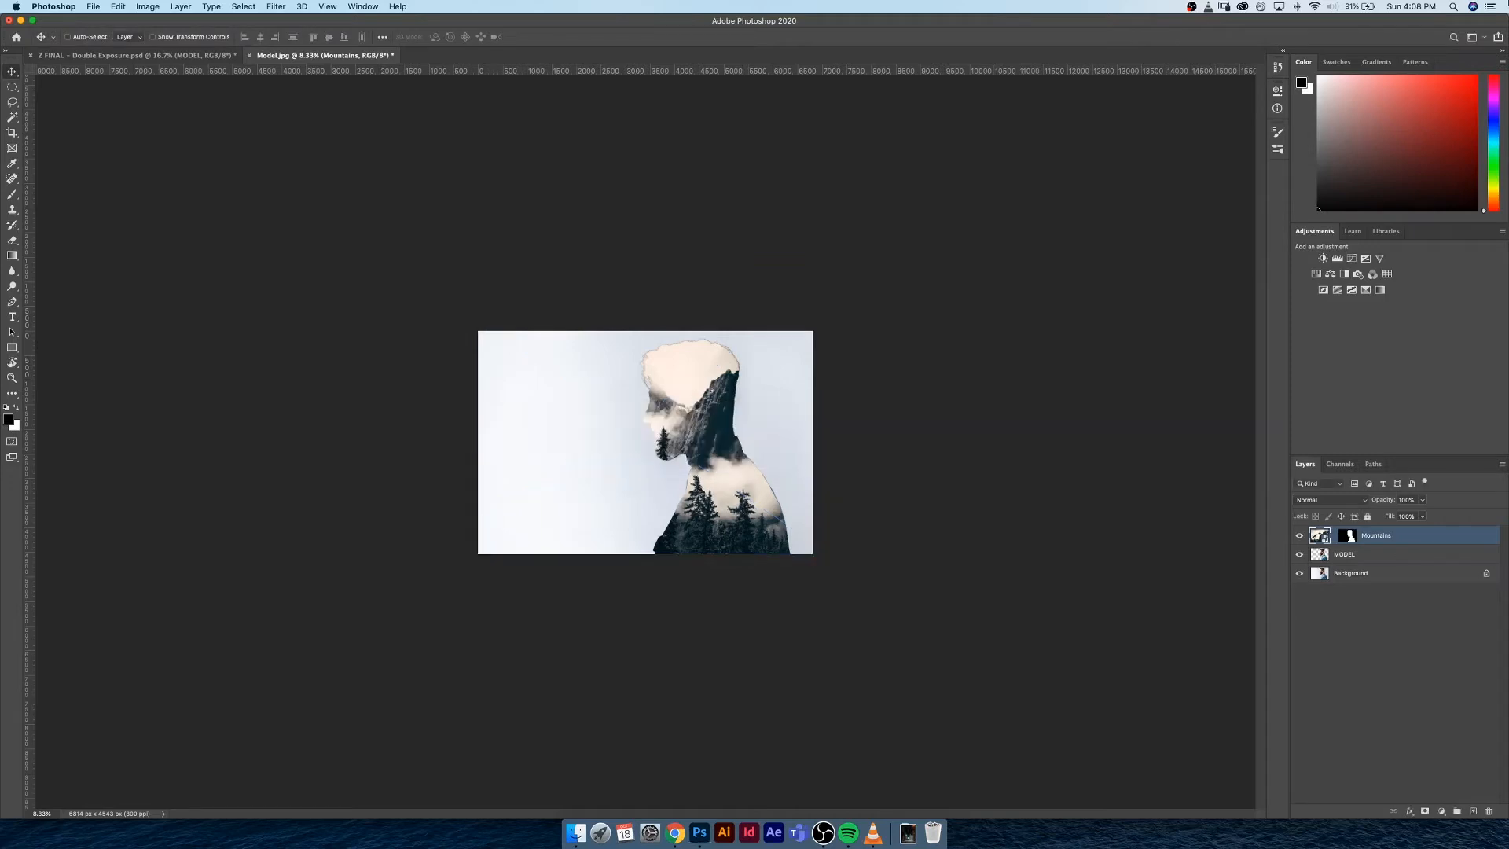
key("super+0")
key("super+b")
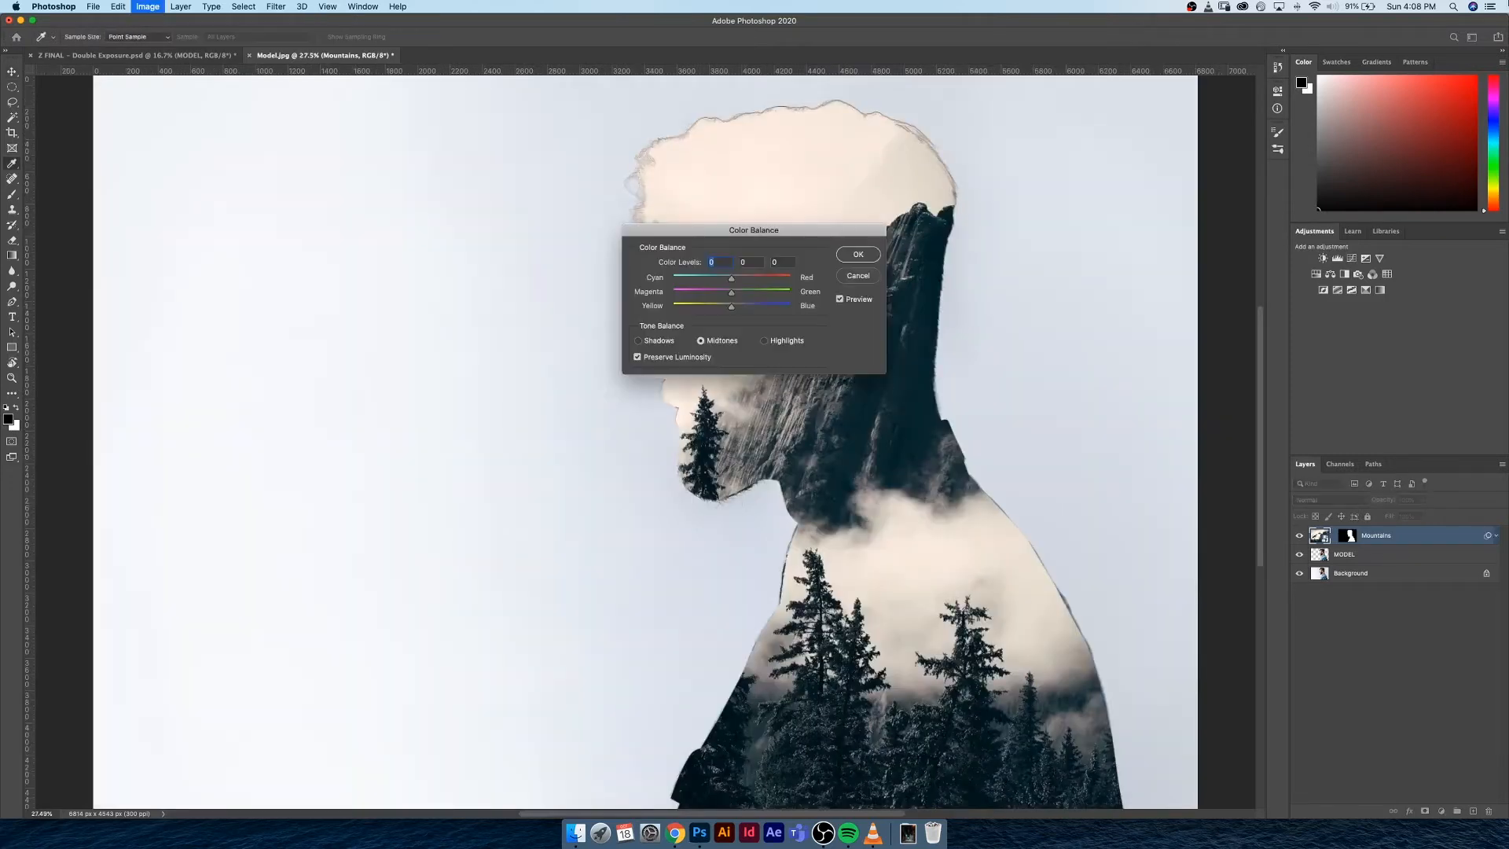
key("super+minus")
key("super+minus")
key("Escape")
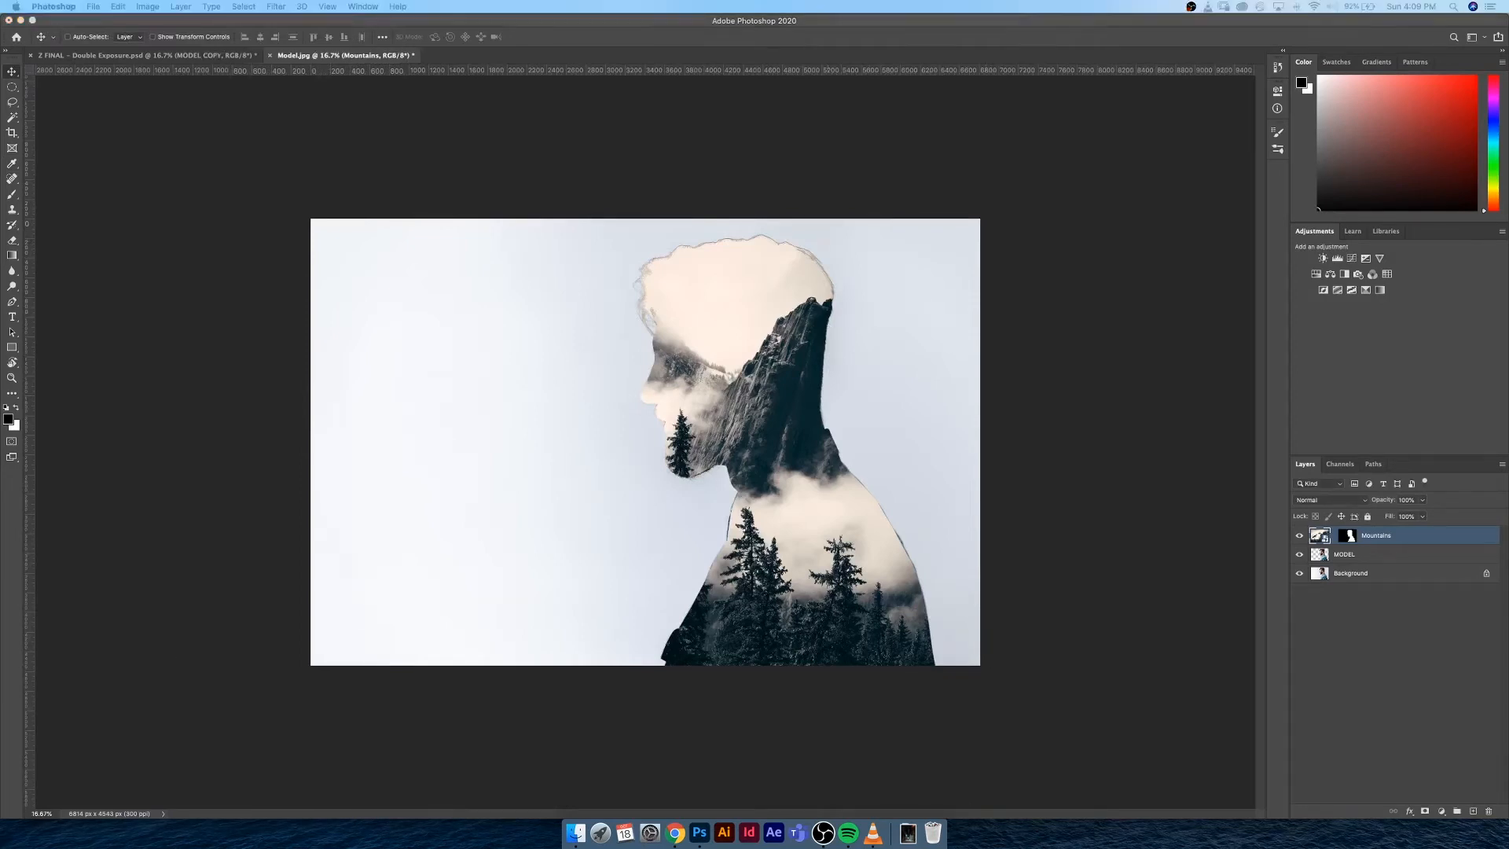
Duplicate the MODEL layer and move the copy above the Mountains layer
left_click(1390, 562)
left_click(1384, 563)
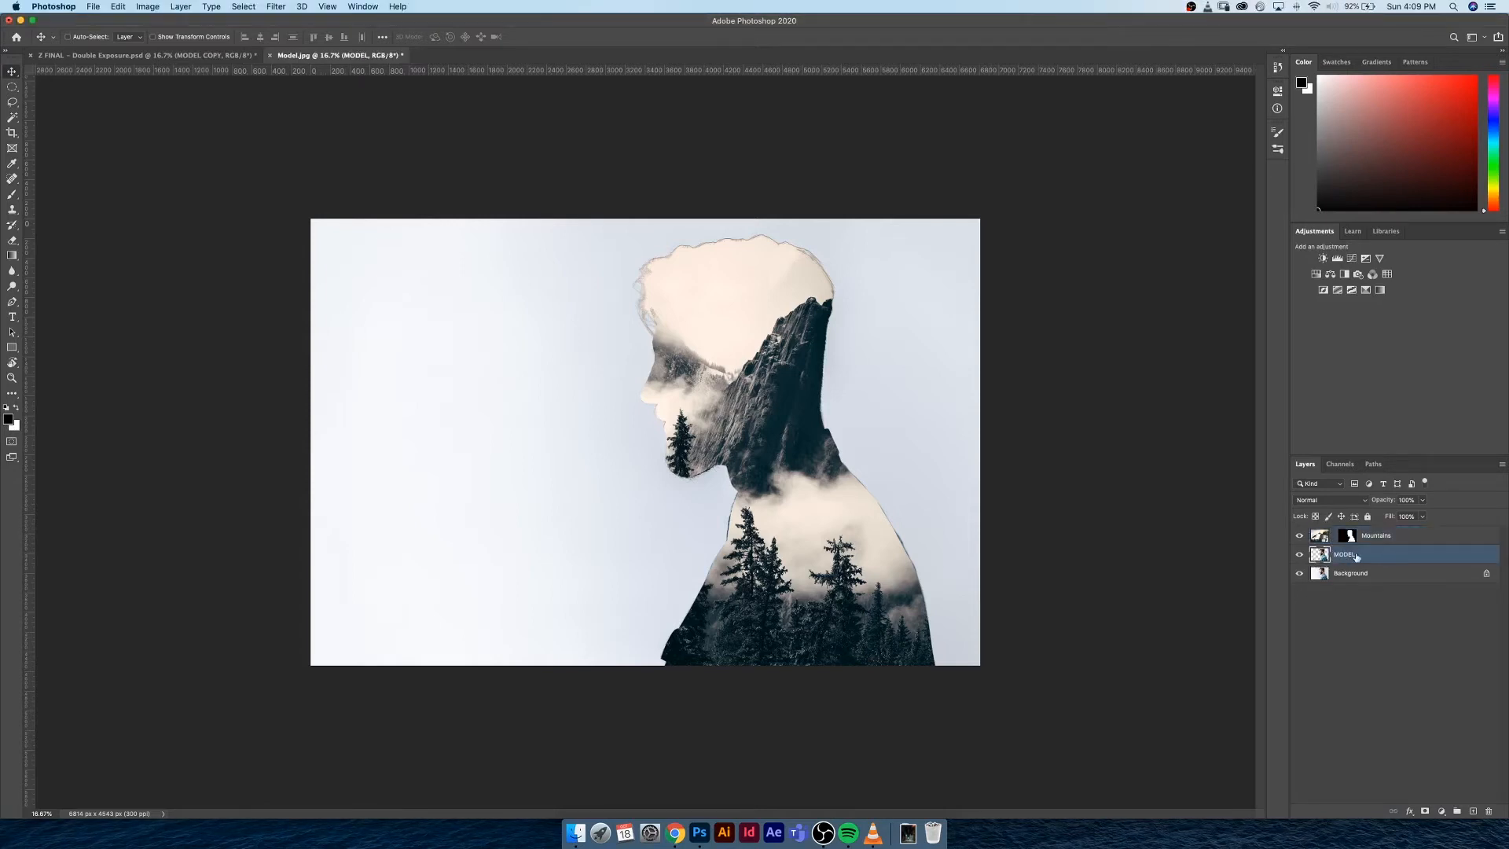
key("super+j")
key("super+z")
left_click_drag(1358, 554, 1471, 811)
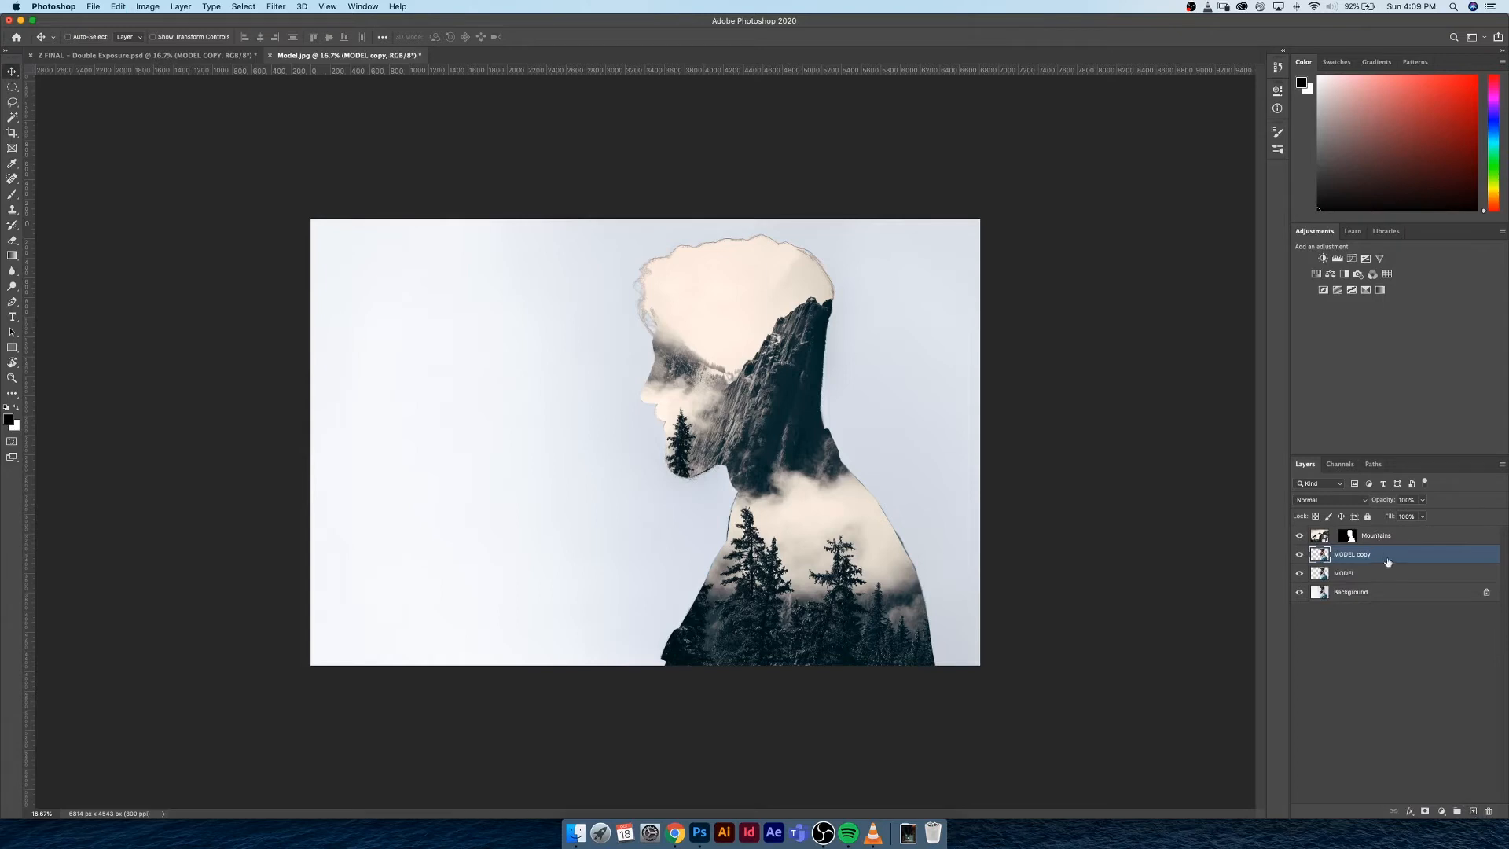
mouse_move(1390, 553)
left_mouse_down()
mouse_move(1387, 529)
mouse_move(1408, 530)
mouse_move(1380, 541)
left_mouse_up()
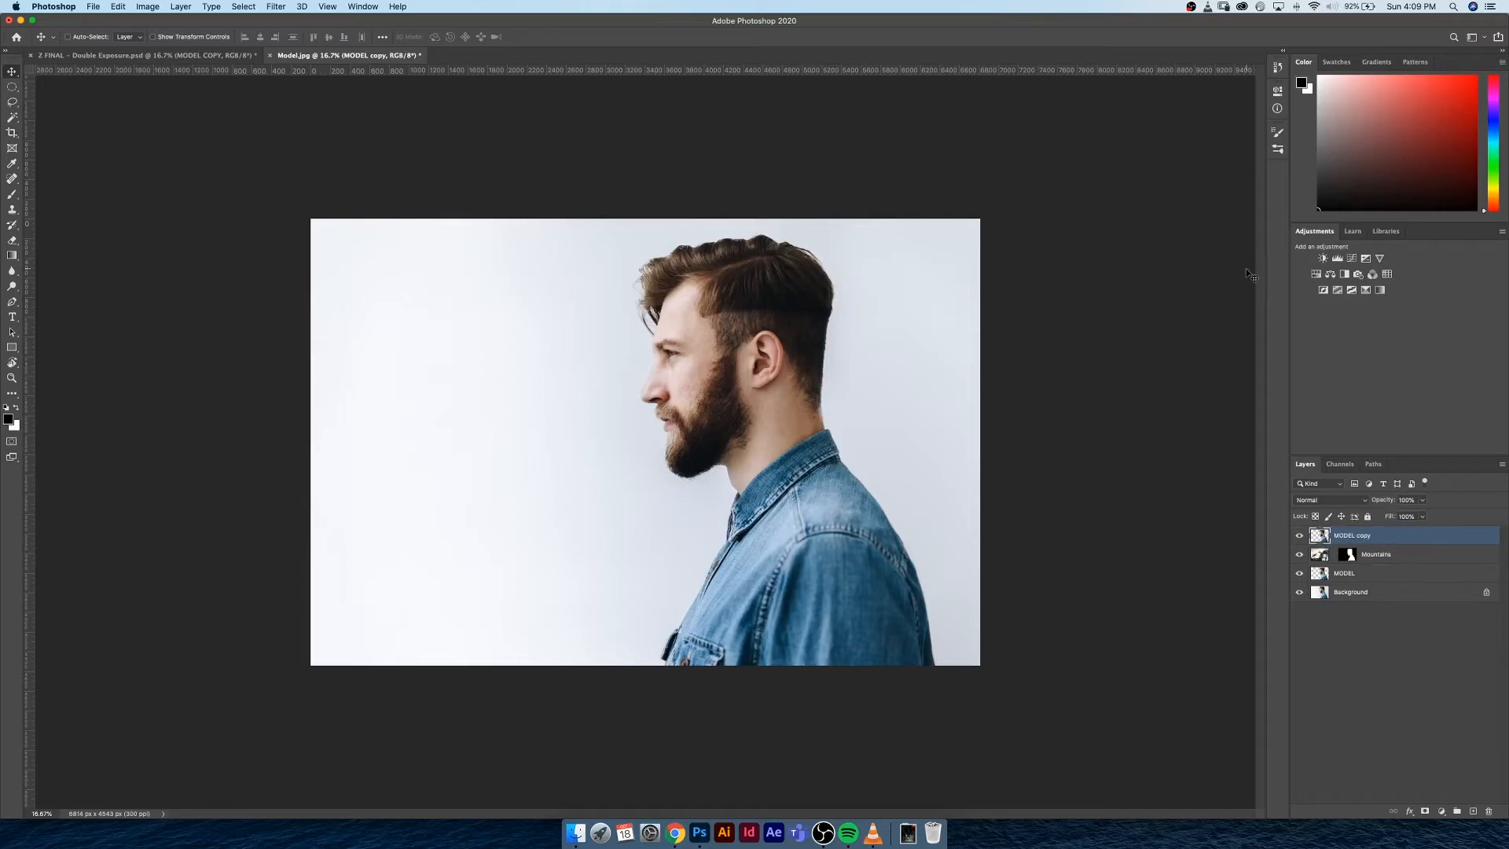
Try a Black & White adjustment layer clipped to the MODEL copy layer, and undo it
left_click(1345, 275)
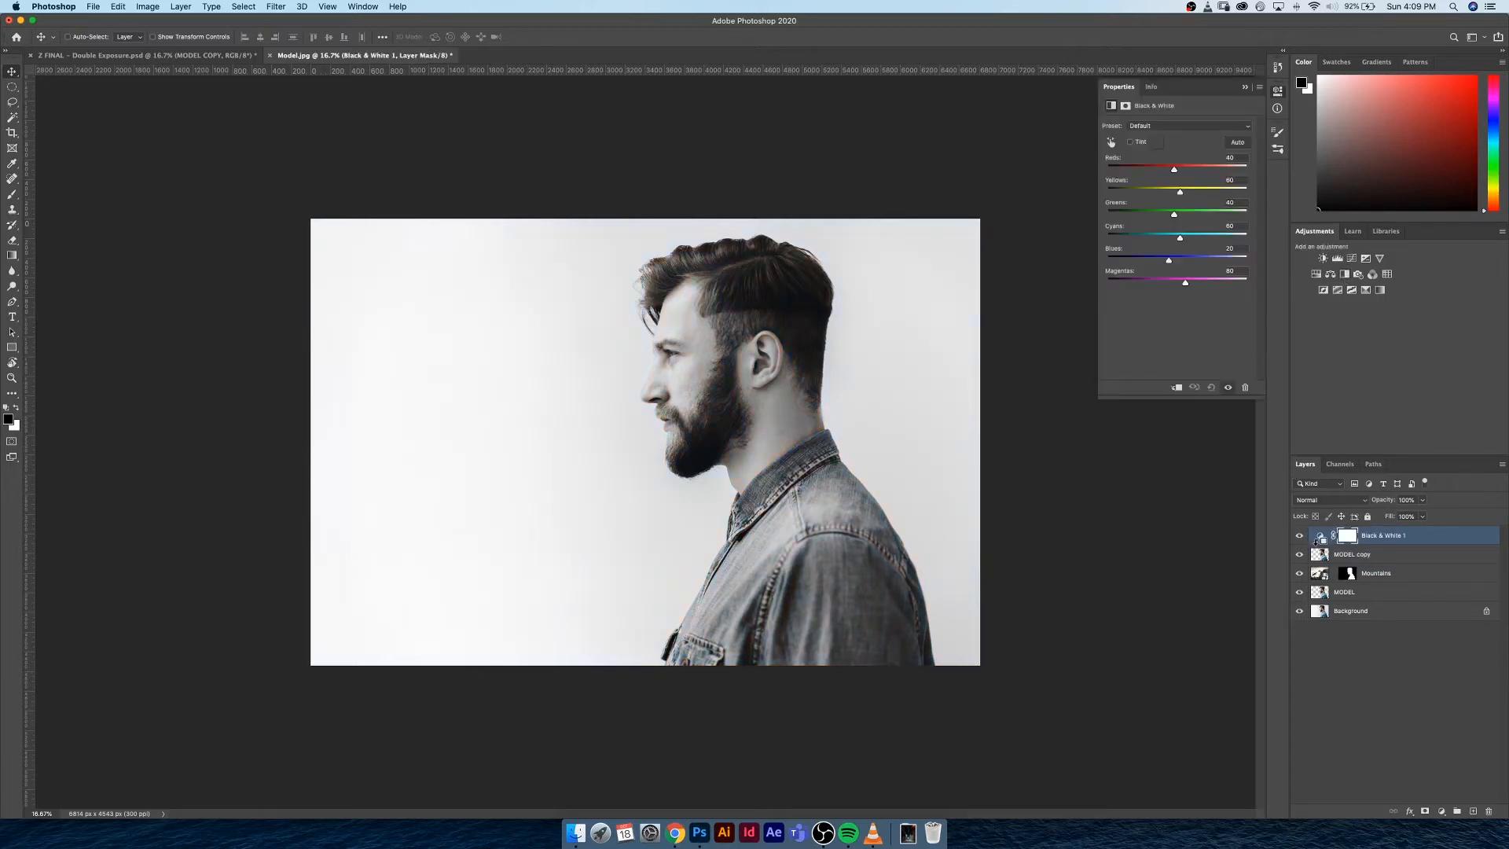
left_click(1330, 543, "alt")
key("super+z")
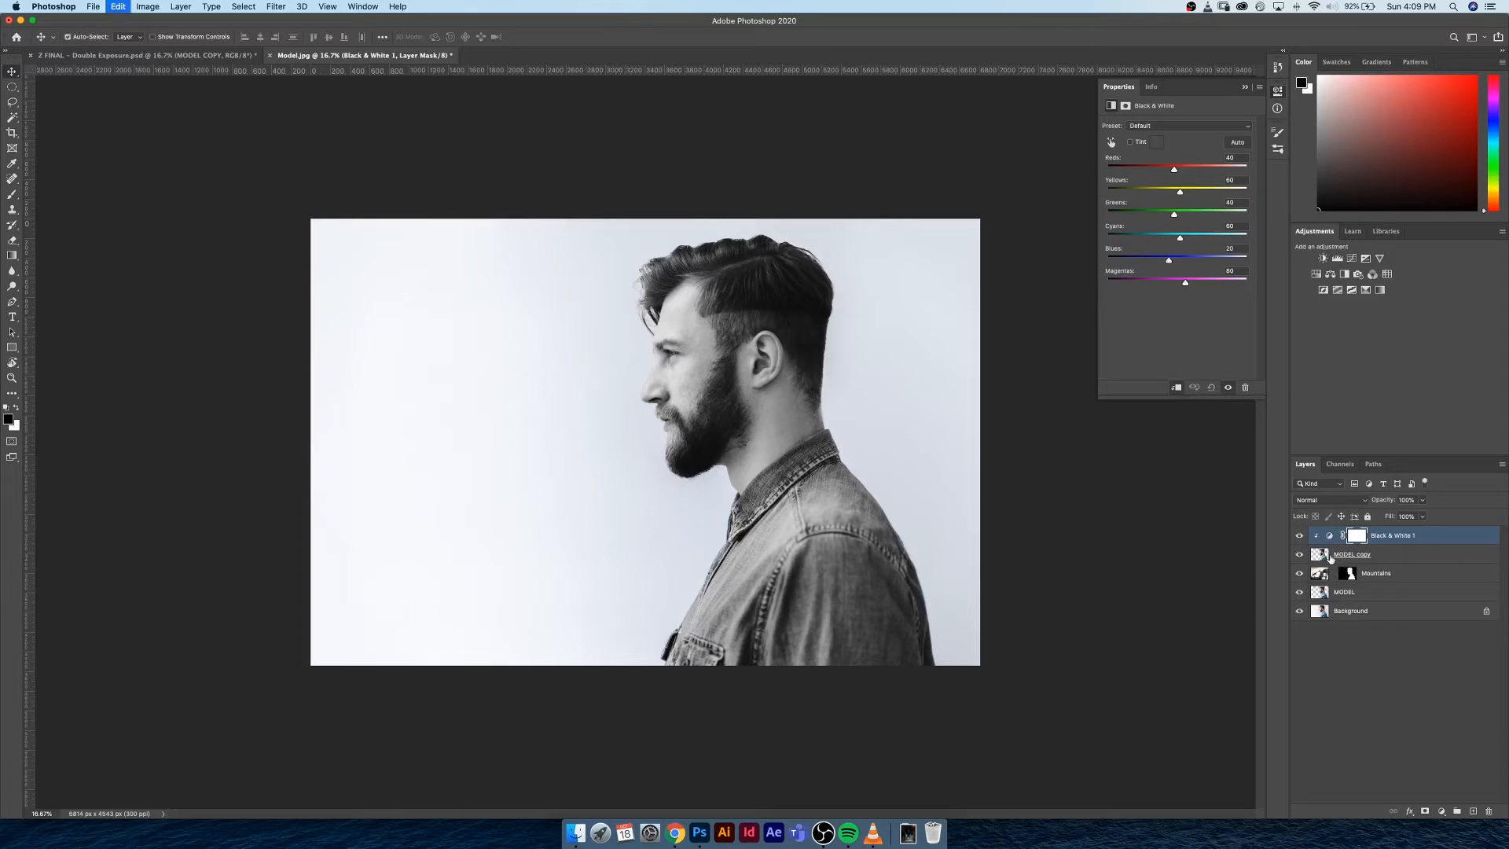
key("super+z")
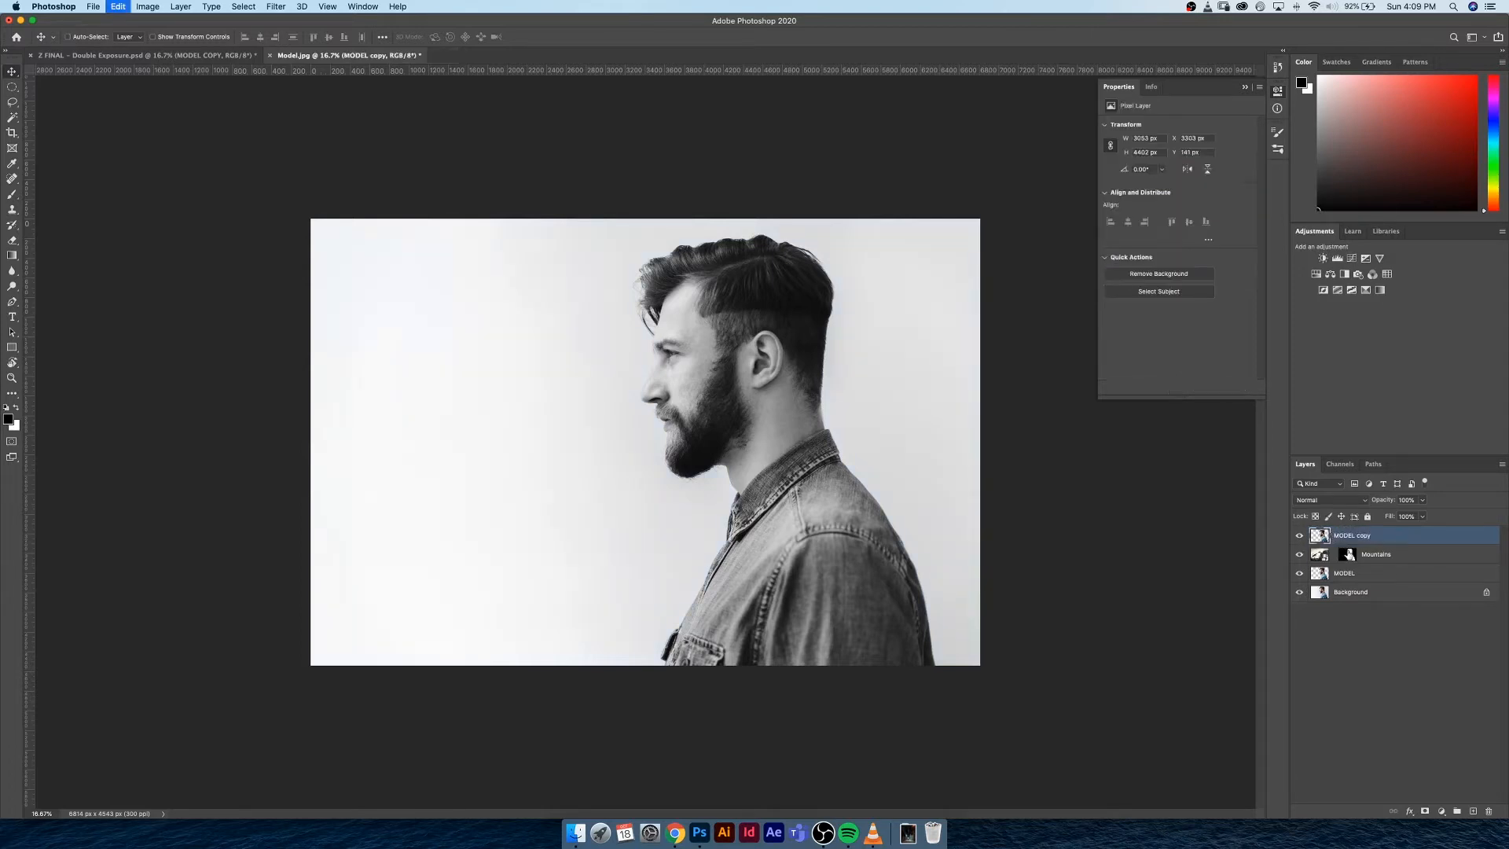
Convert the MODEL copy layer to a smart object
right_click(1393, 539)
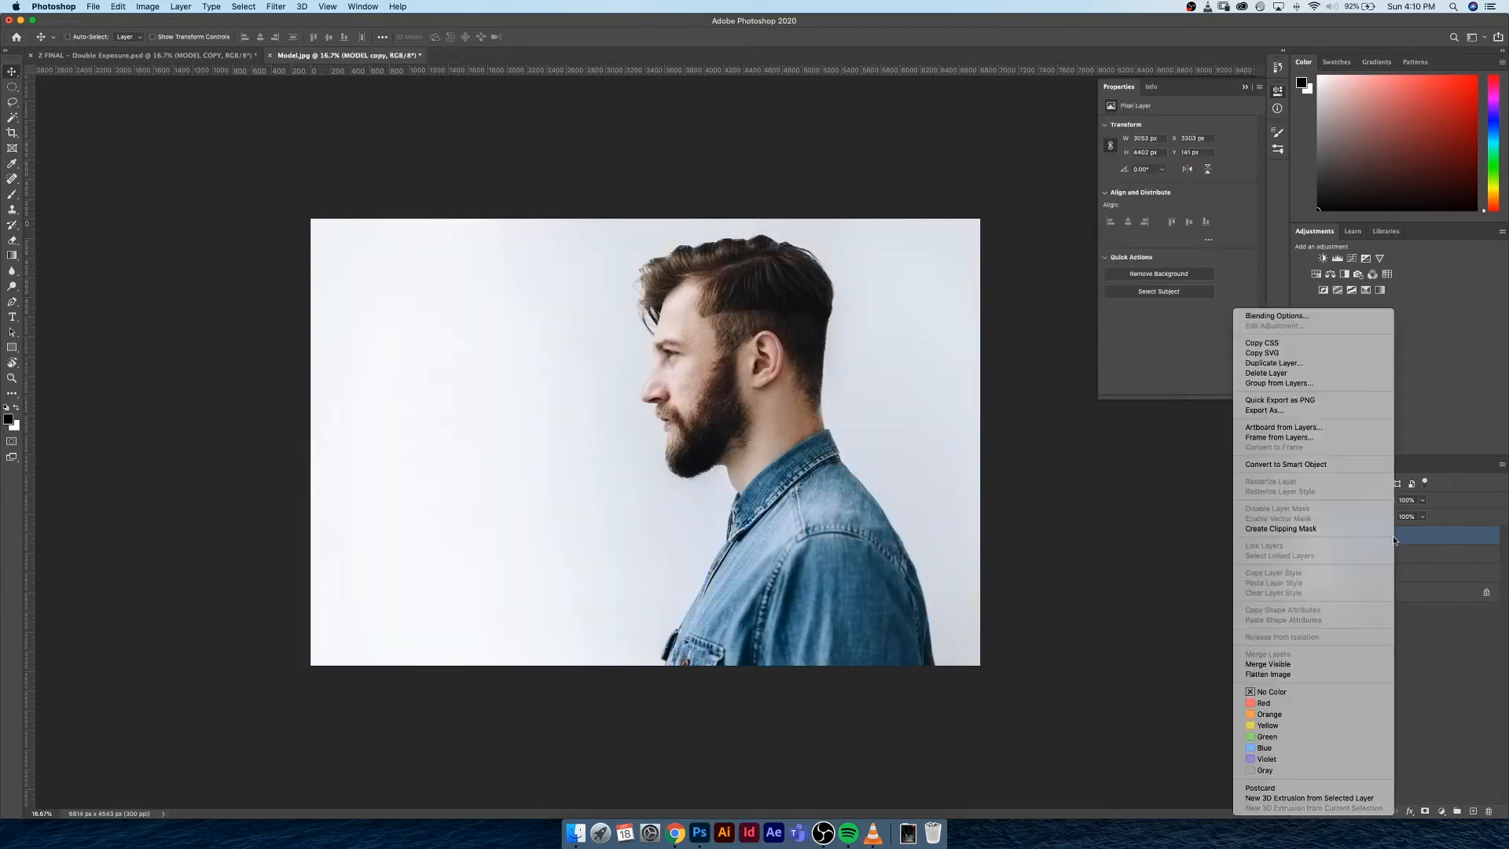
left_click(1320, 465)
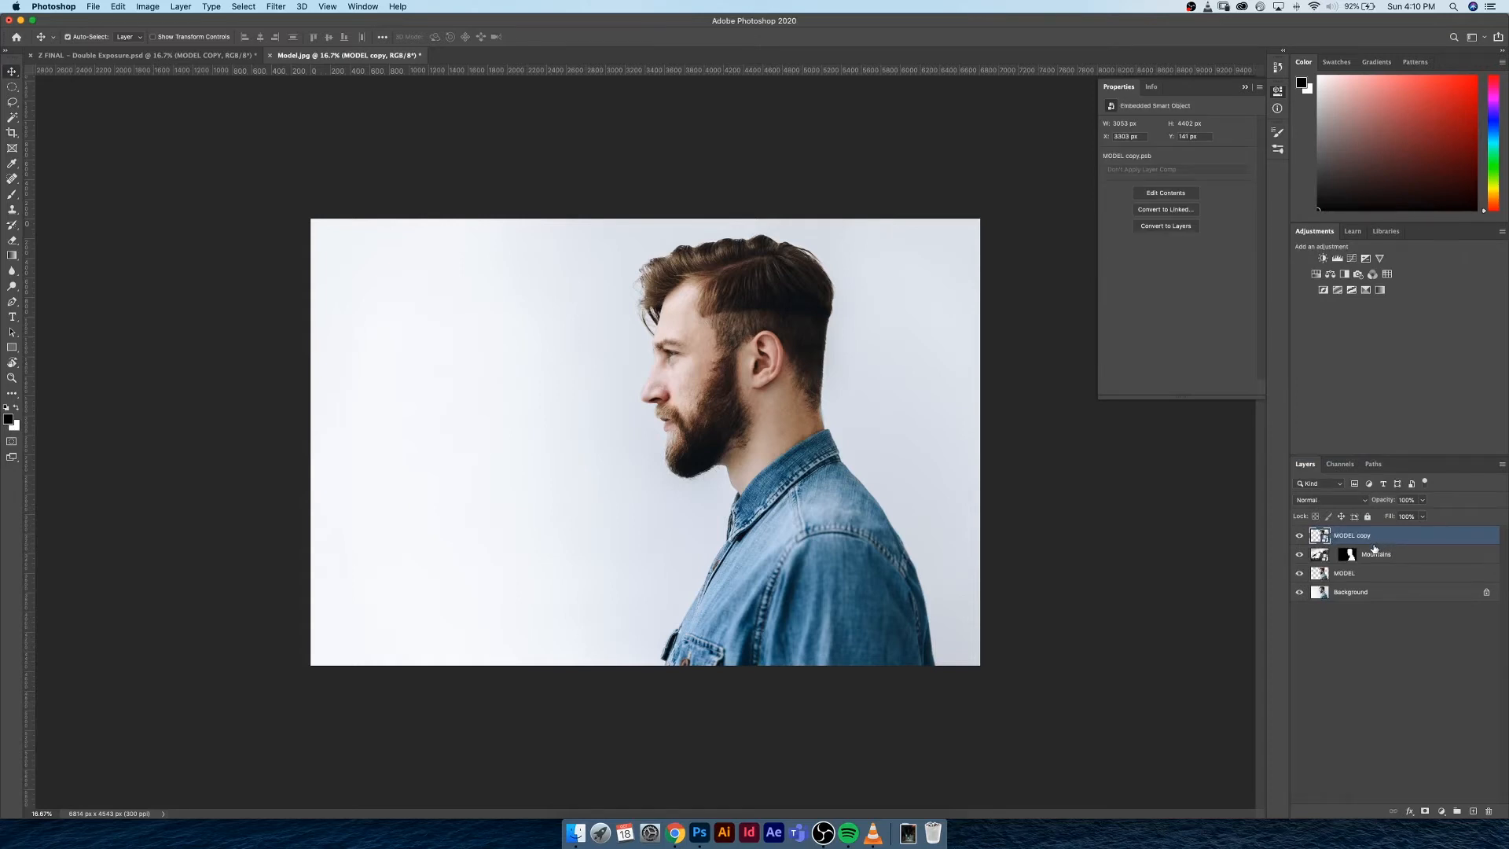
Apply a Black & White adjustment with the default settings as a smart filter to the MODEL copy layer, and collapse its filter list
key("super+l")
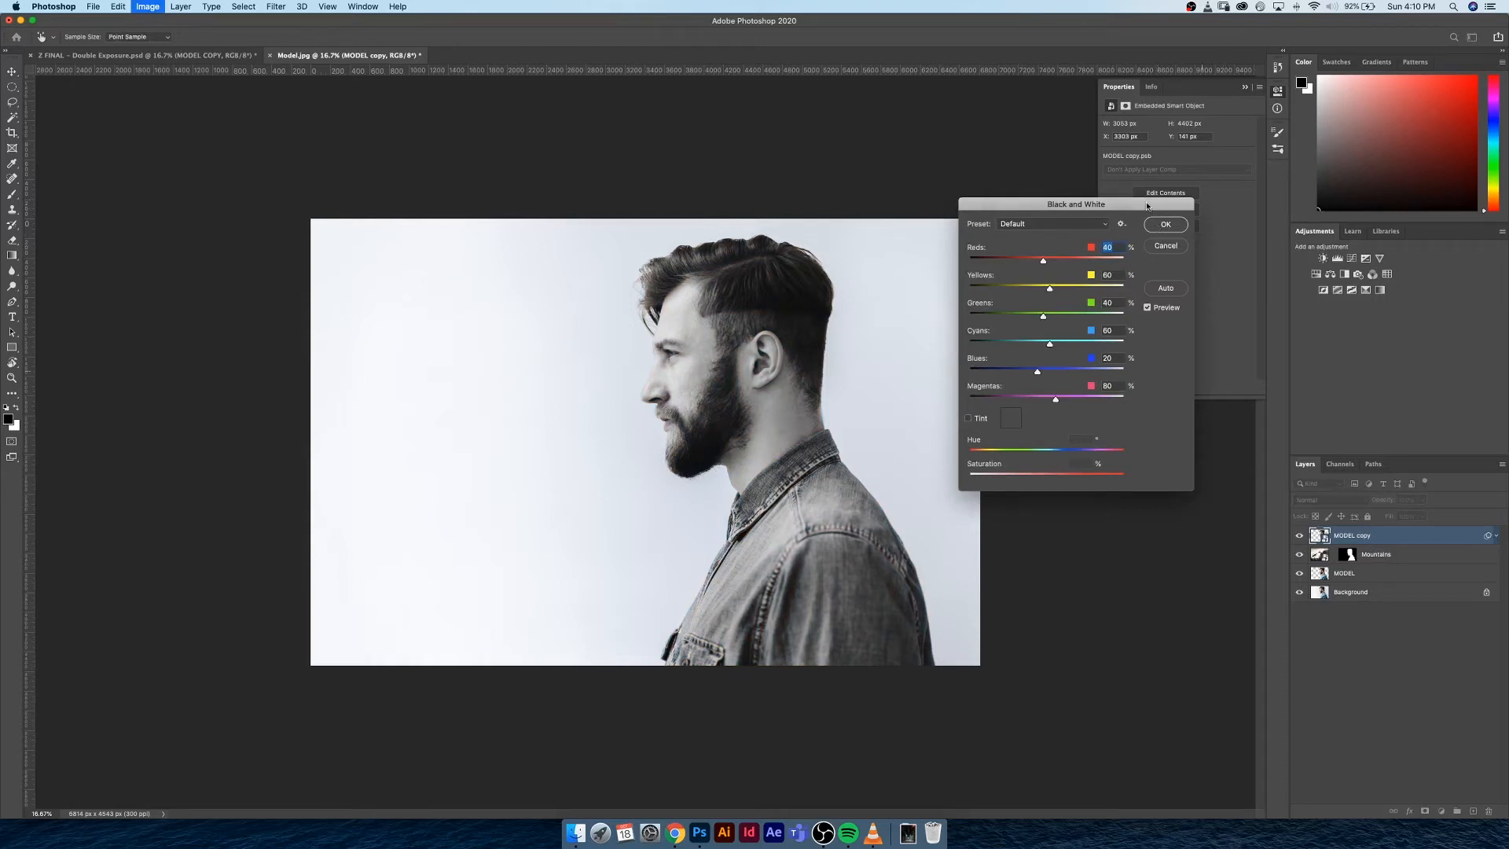
left_click(1178, 228)
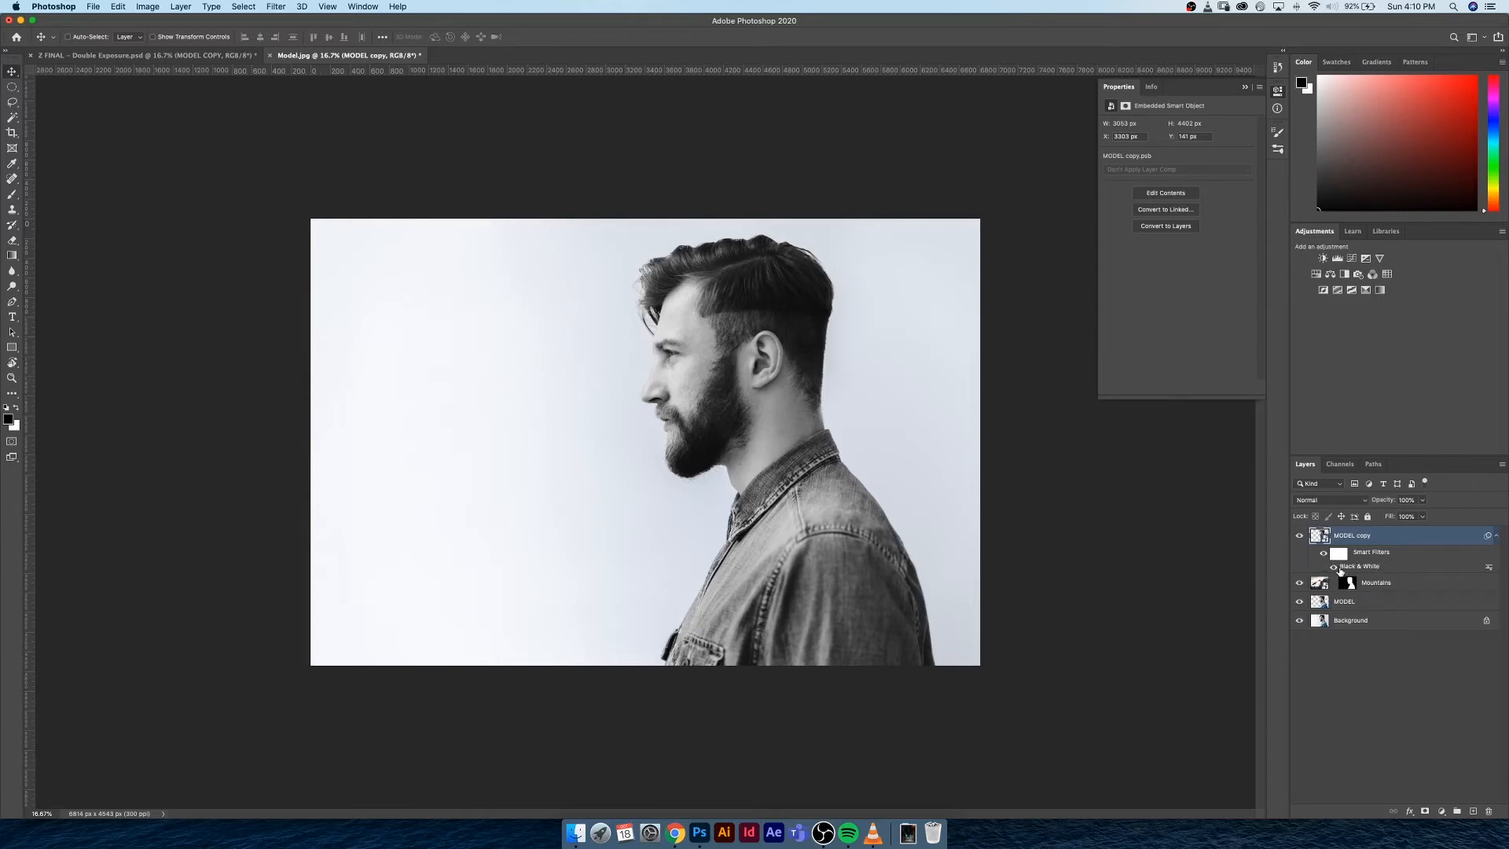
left_click(1323, 556)
left_click(1324, 556)
left_click(1492, 537)
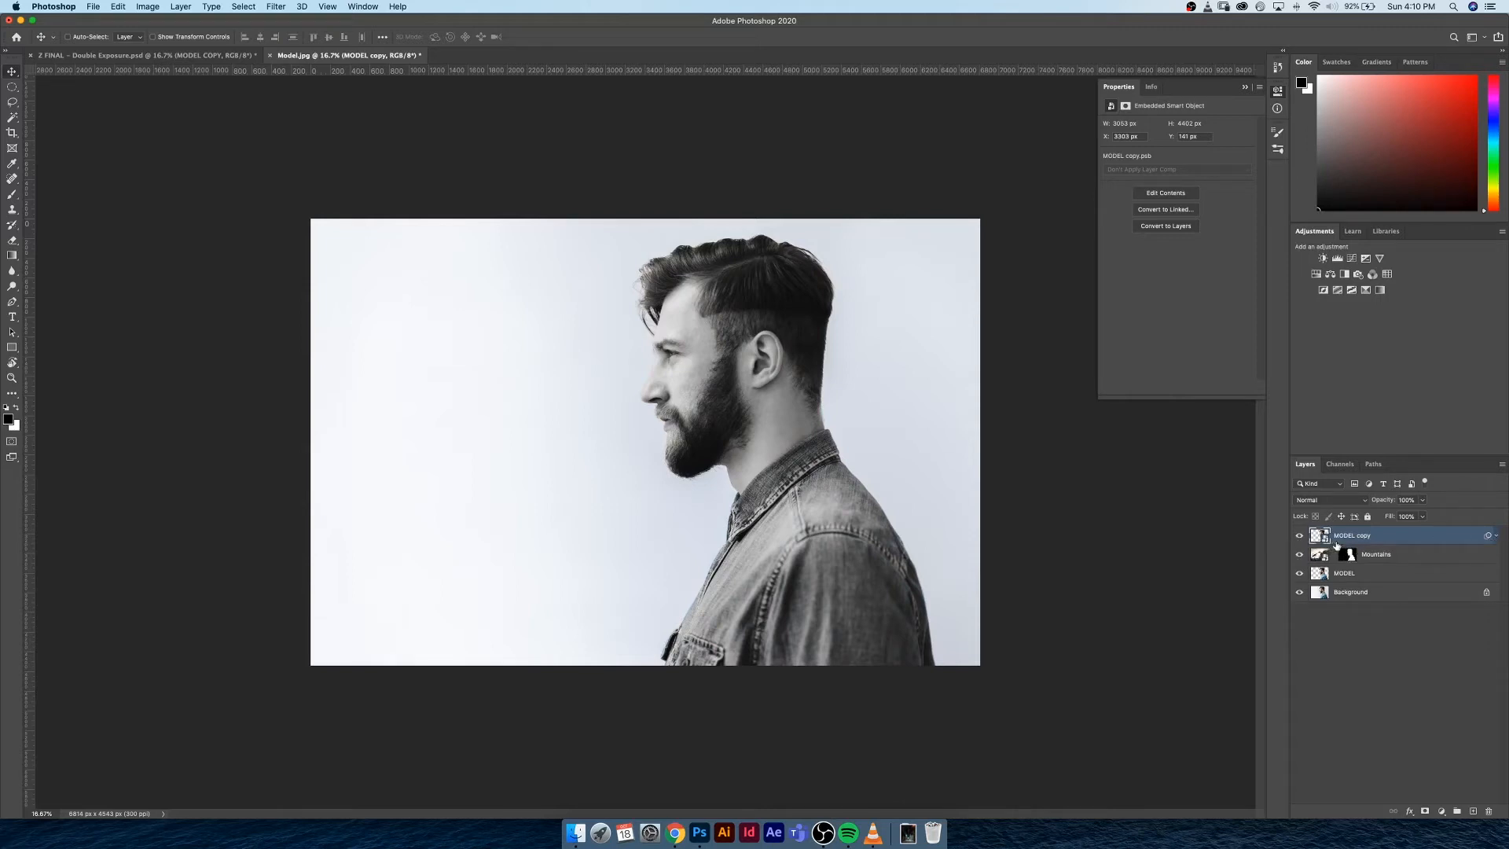
Add a white layer mask to the MODEL copy layer and compare the composition with the finished double exposure document
left_click(1423, 811)
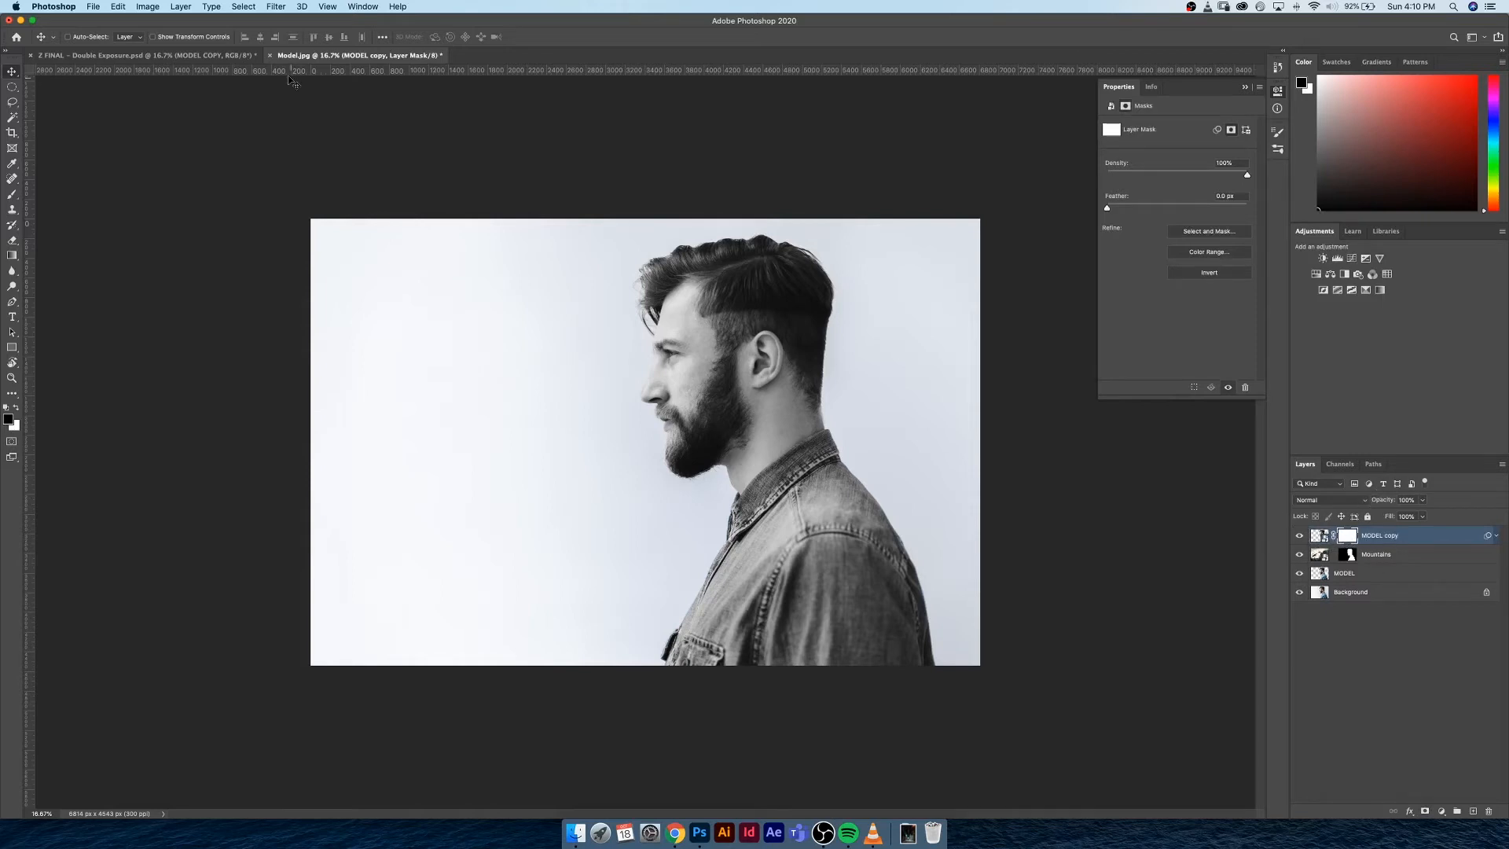
left_click(145, 55)
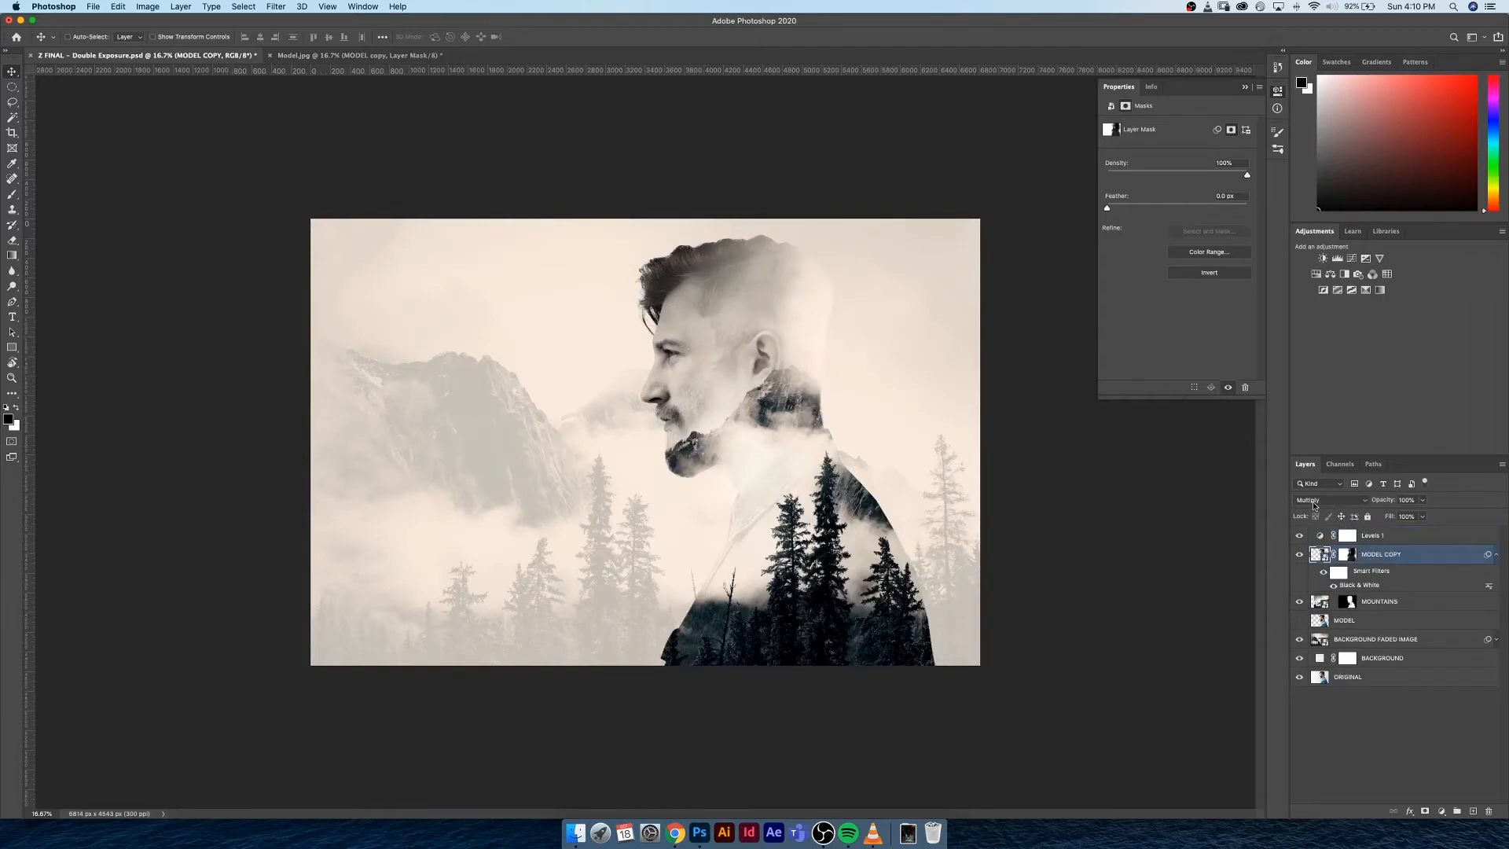
left_click(322, 56)
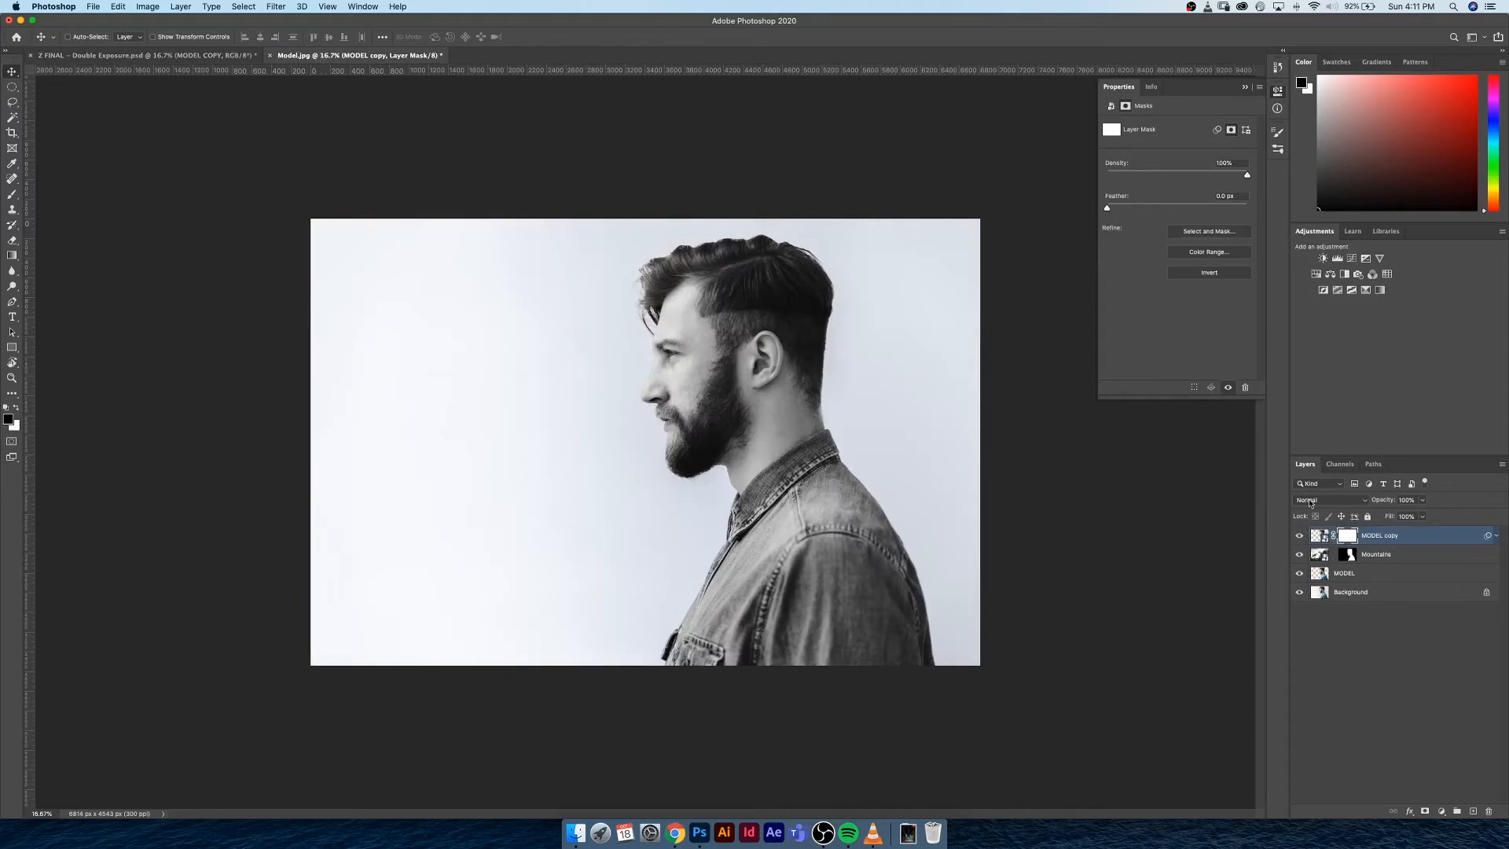
Compare the Normal and Multiply blend modes on the MODEL copy layer, and leave it on Multiply
left_click(1310, 501)
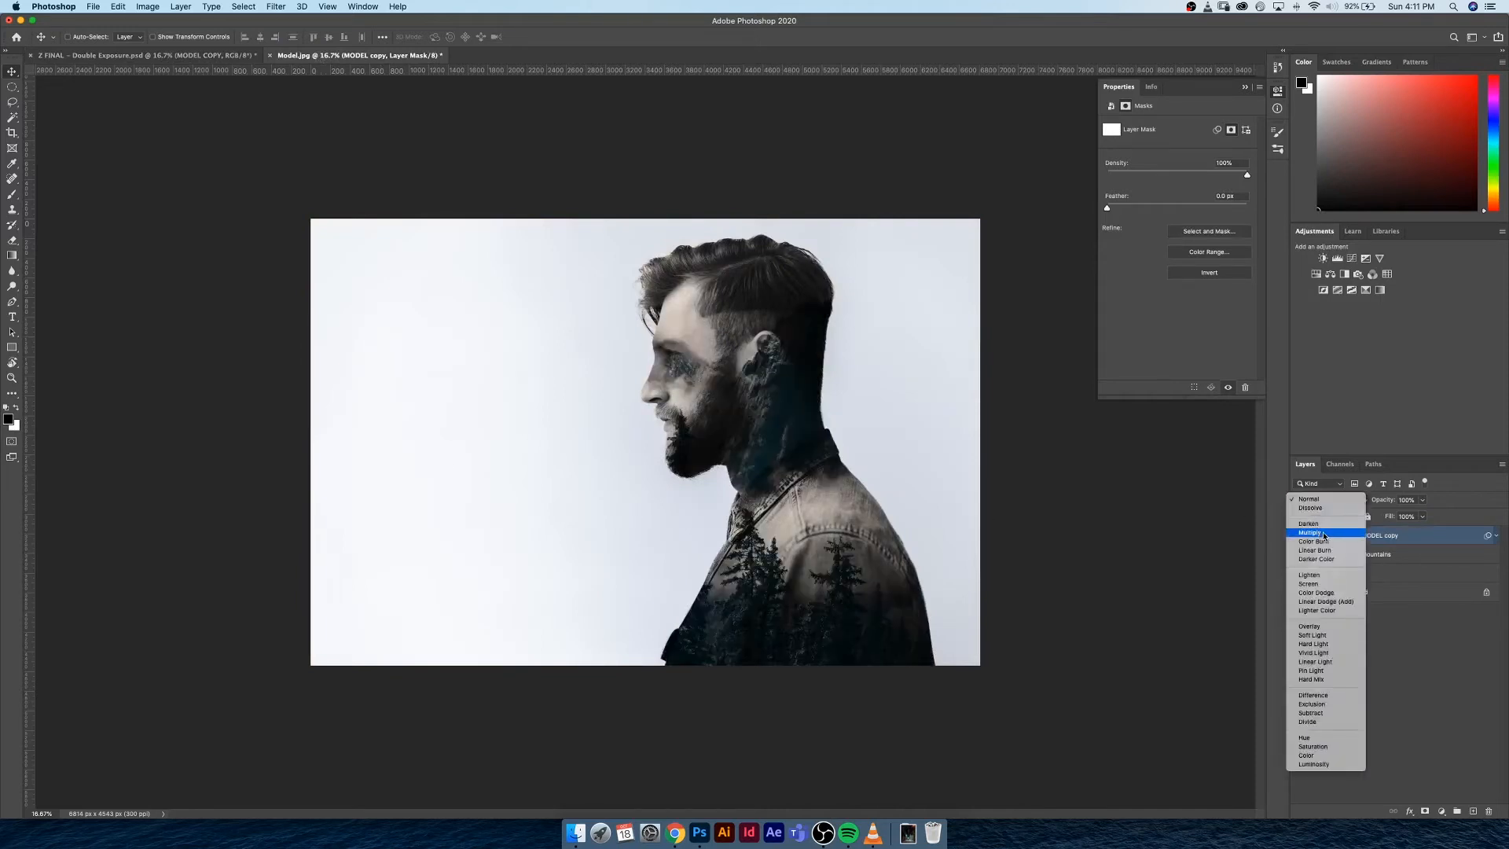
left_click(1324, 532)
left_click(1320, 502)
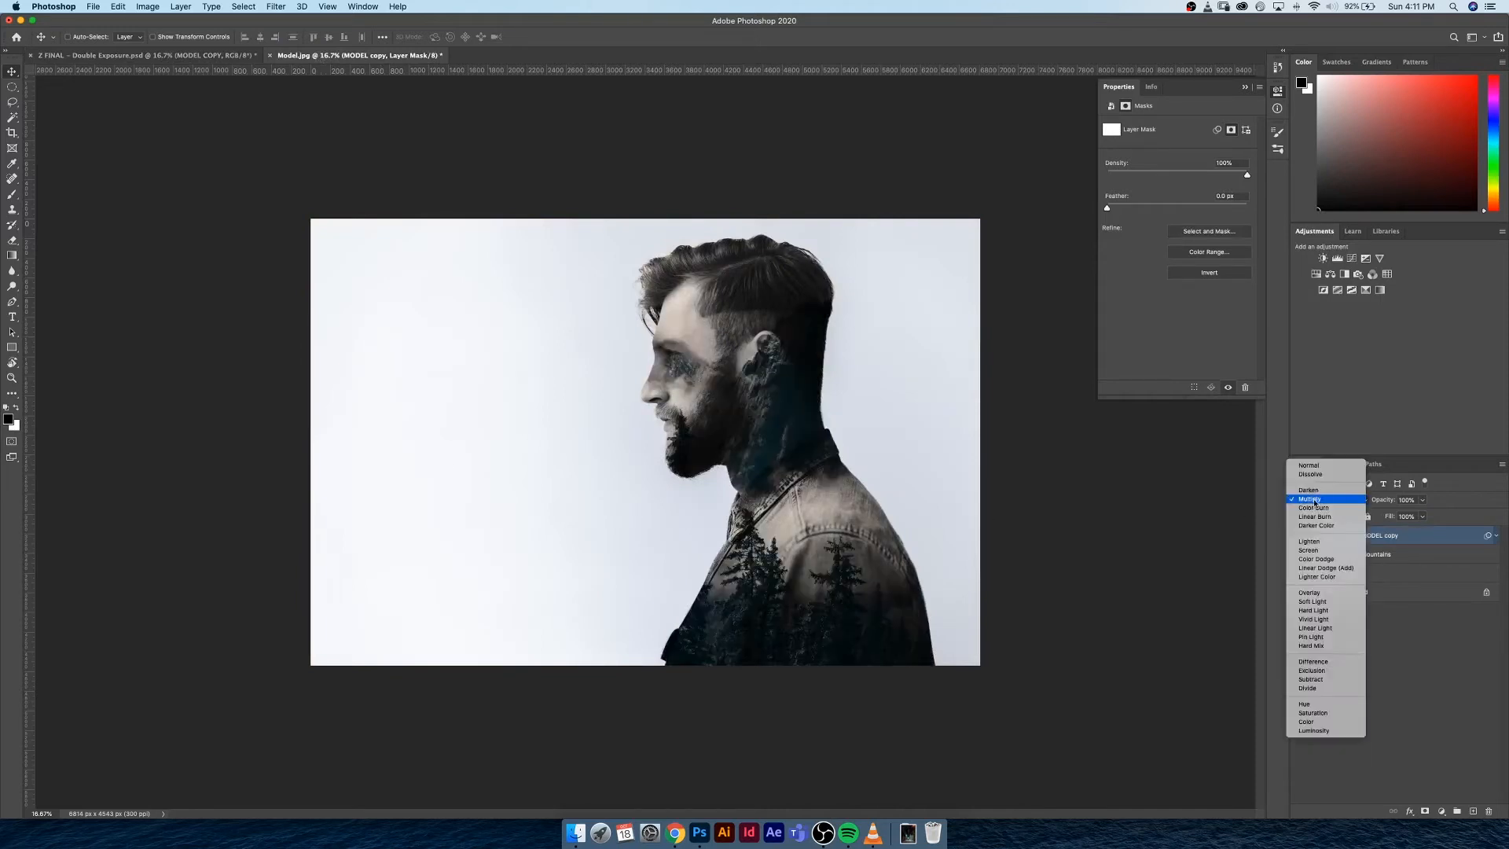
left_click(1318, 469)
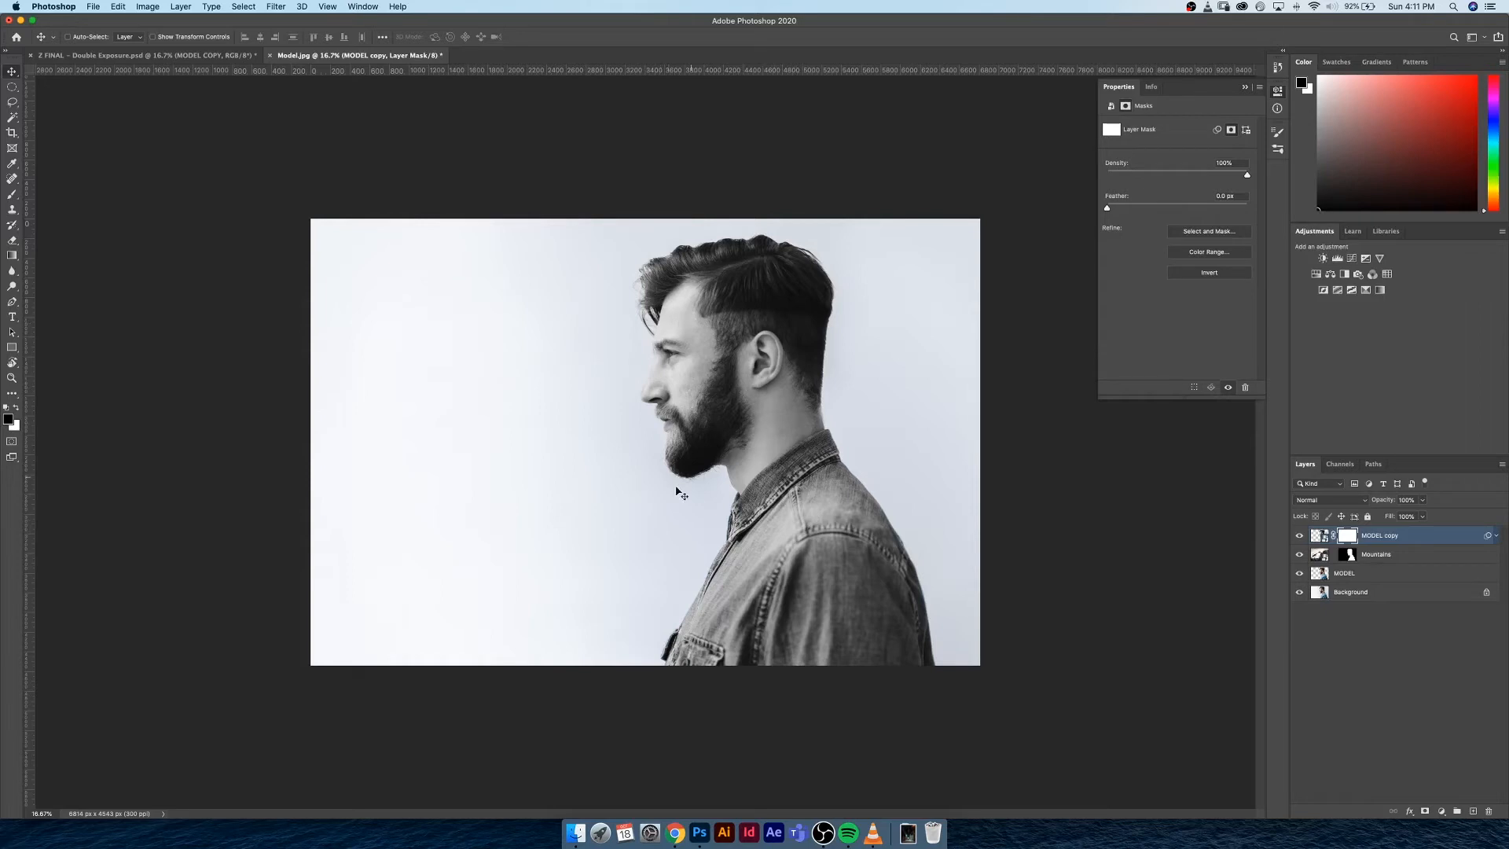
left_click(1320, 501)
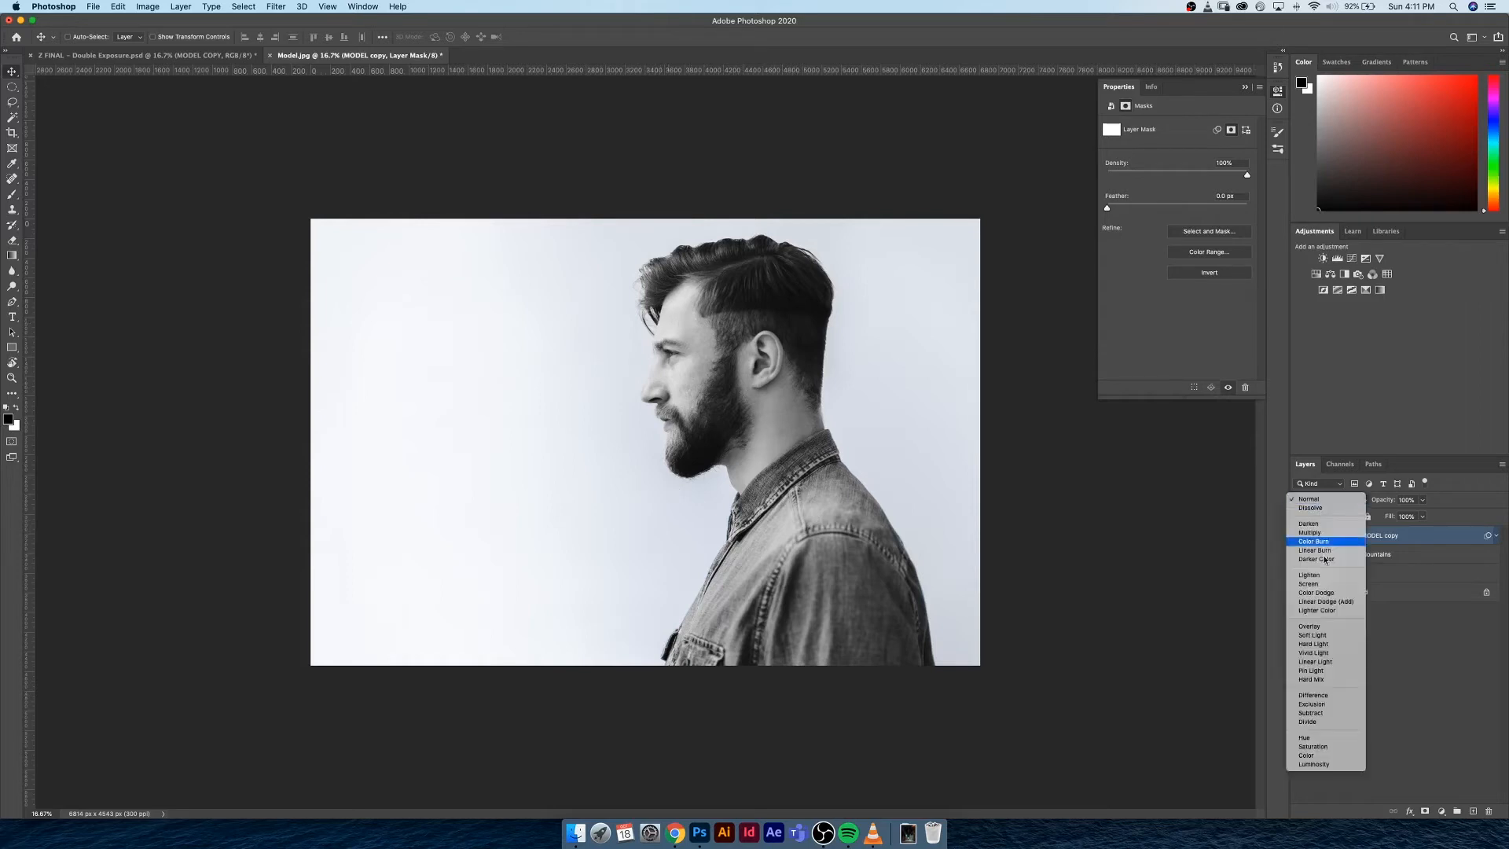
left_click(1325, 534)
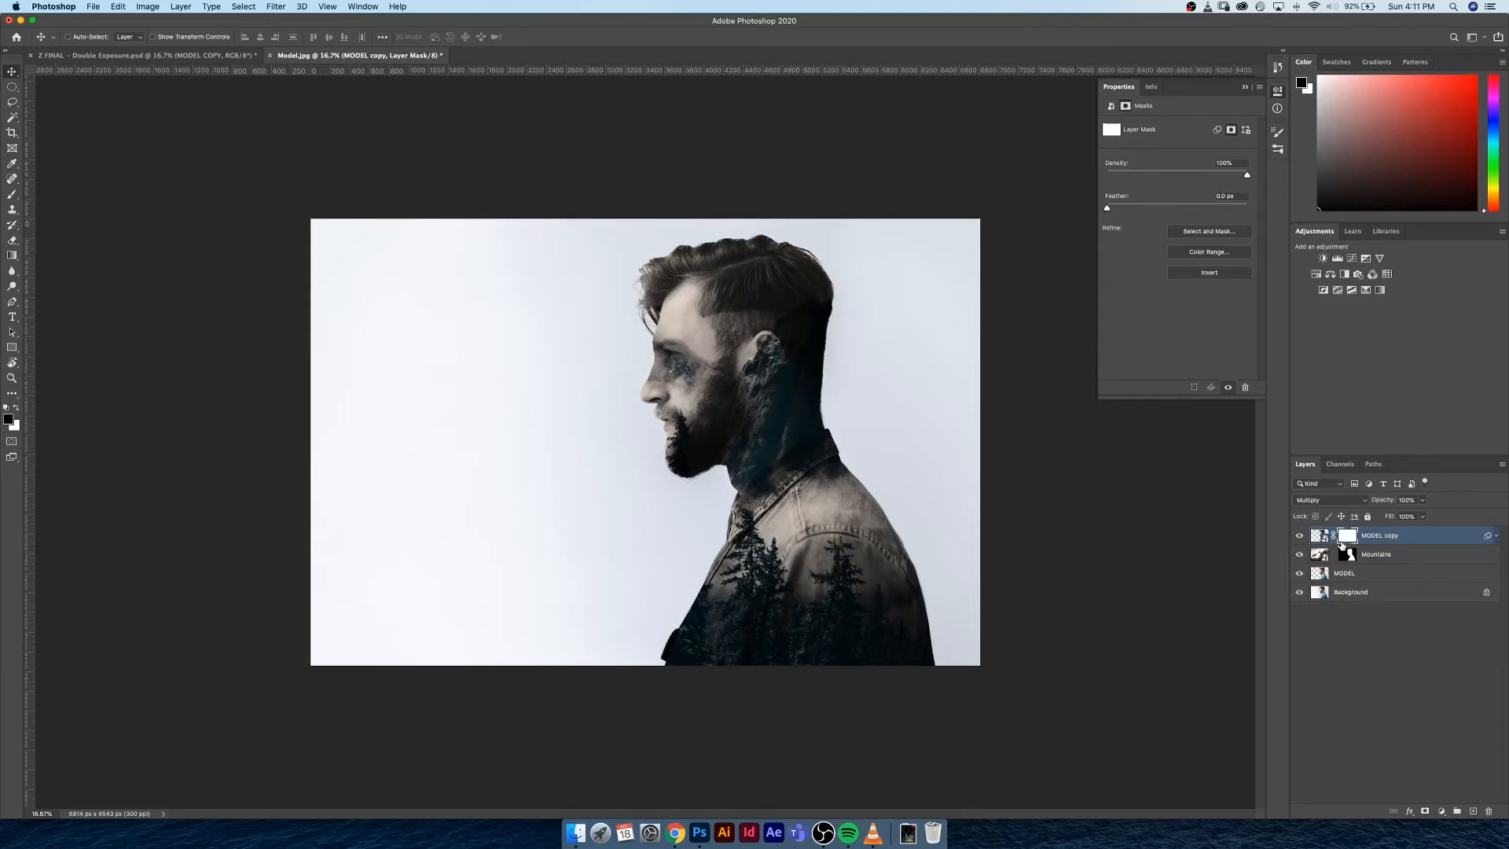
Paint black over the man's head and body on the MODEL copy mask with a 2300 px brush at 84% opacity
key("b")
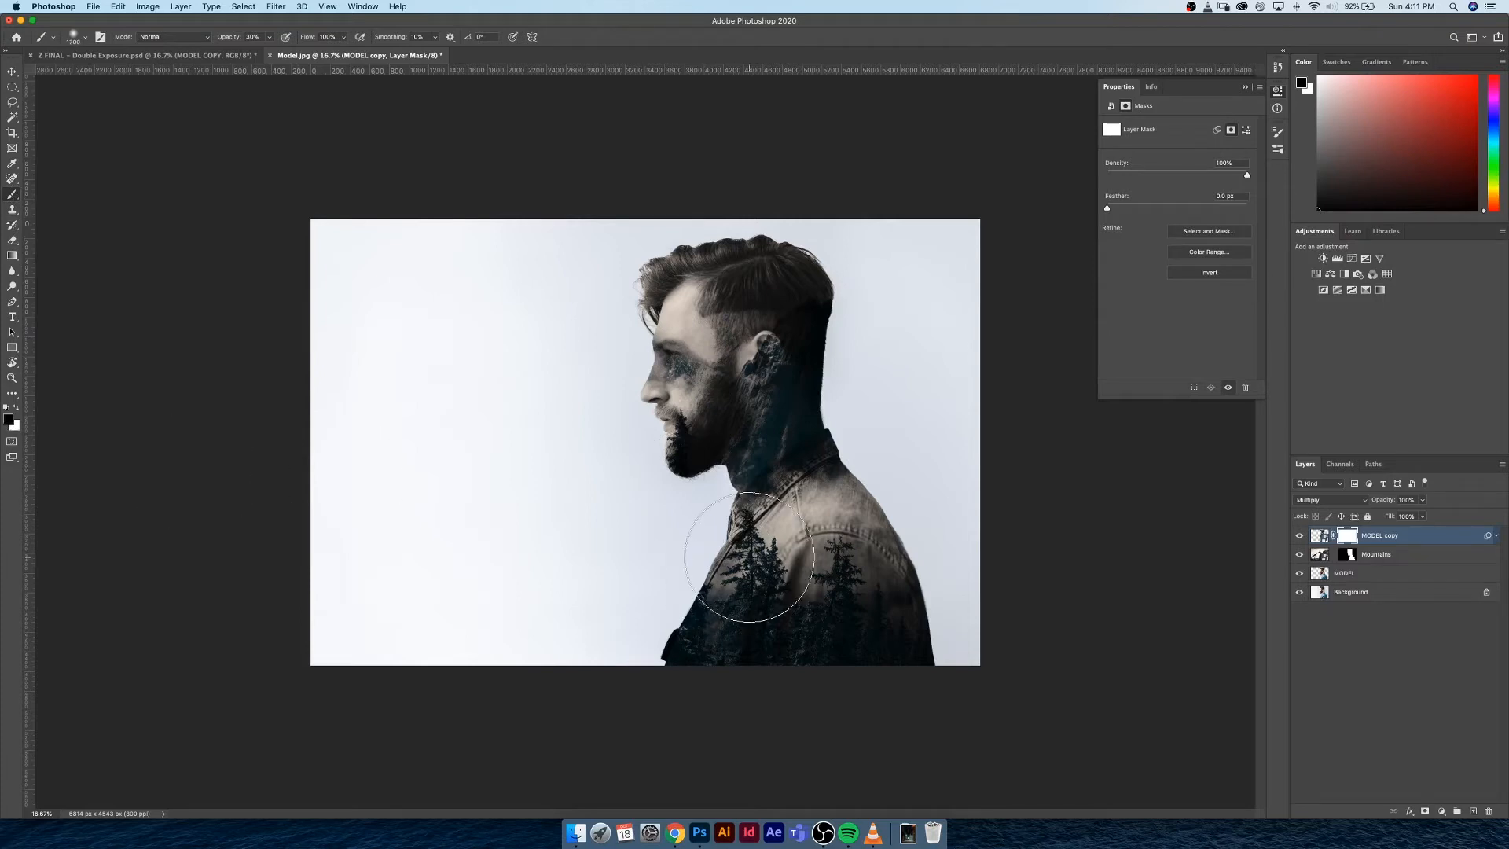
key("bracketright")
key("bracketright")
key("bracketright")
key("bracketright")
key("bracketright")
key("bracketright")
left_click_drag(228, 41, 231, 40)
left_click_drag(232, 41, 231, 46)
mouse_move(706, 271)
left_mouse_down()
mouse_move(778, 466)
mouse_move(790, 655)
mouse_move(819, 450)
mouse_move(872, 728)
mouse_move(898, 588)
mouse_move(738, 245)
mouse_move(785, 316)
mouse_move(772, 253)
mouse_move(673, 240)
mouse_move(821, 231)
mouse_move(883, 507)
mouse_move(797, 720)
mouse_move(962, 693)
left_mouse_up()
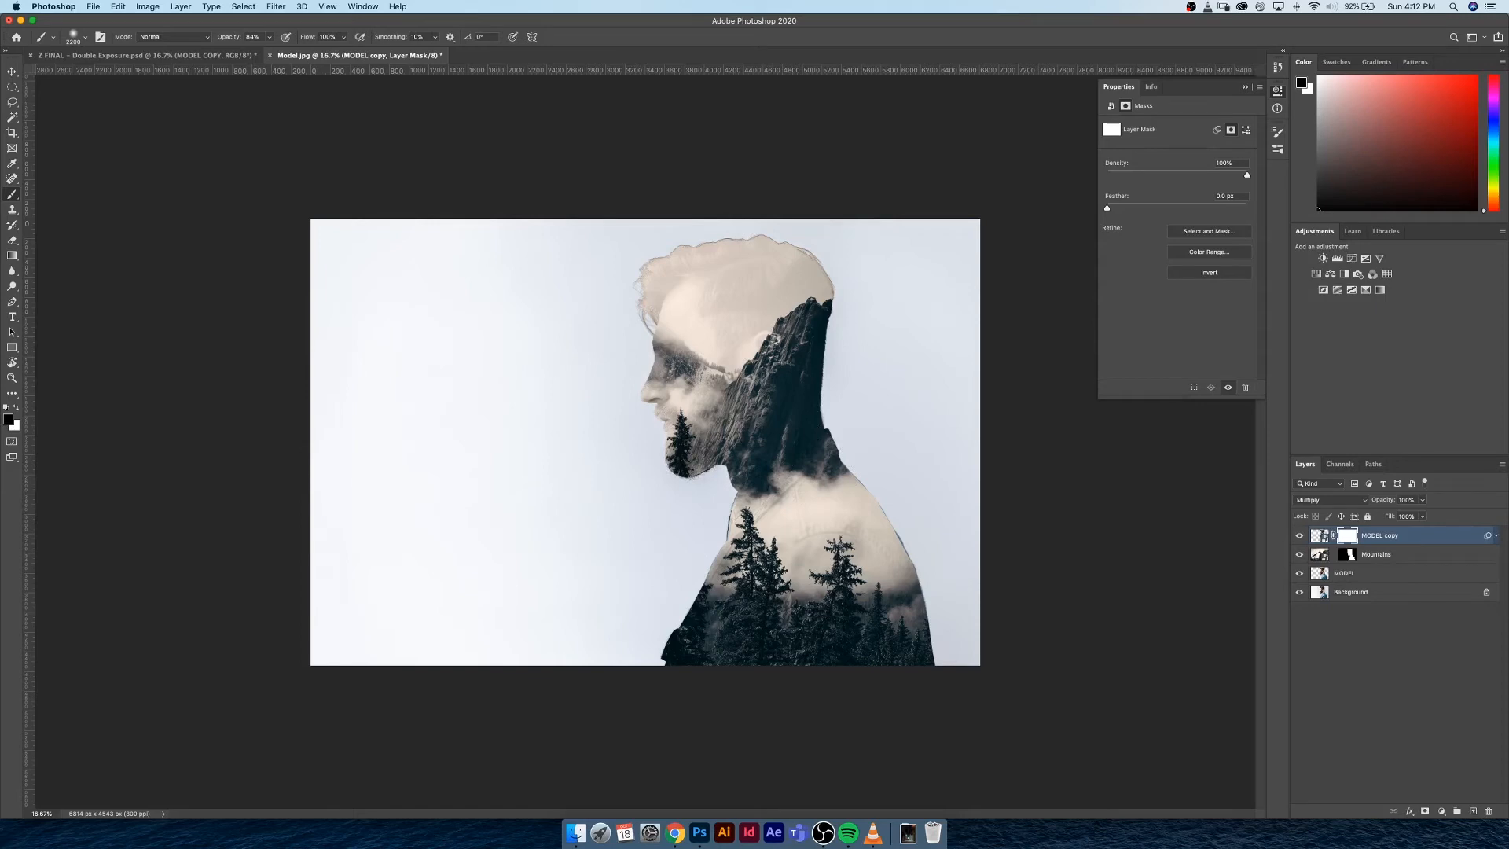
key("super+Tab")
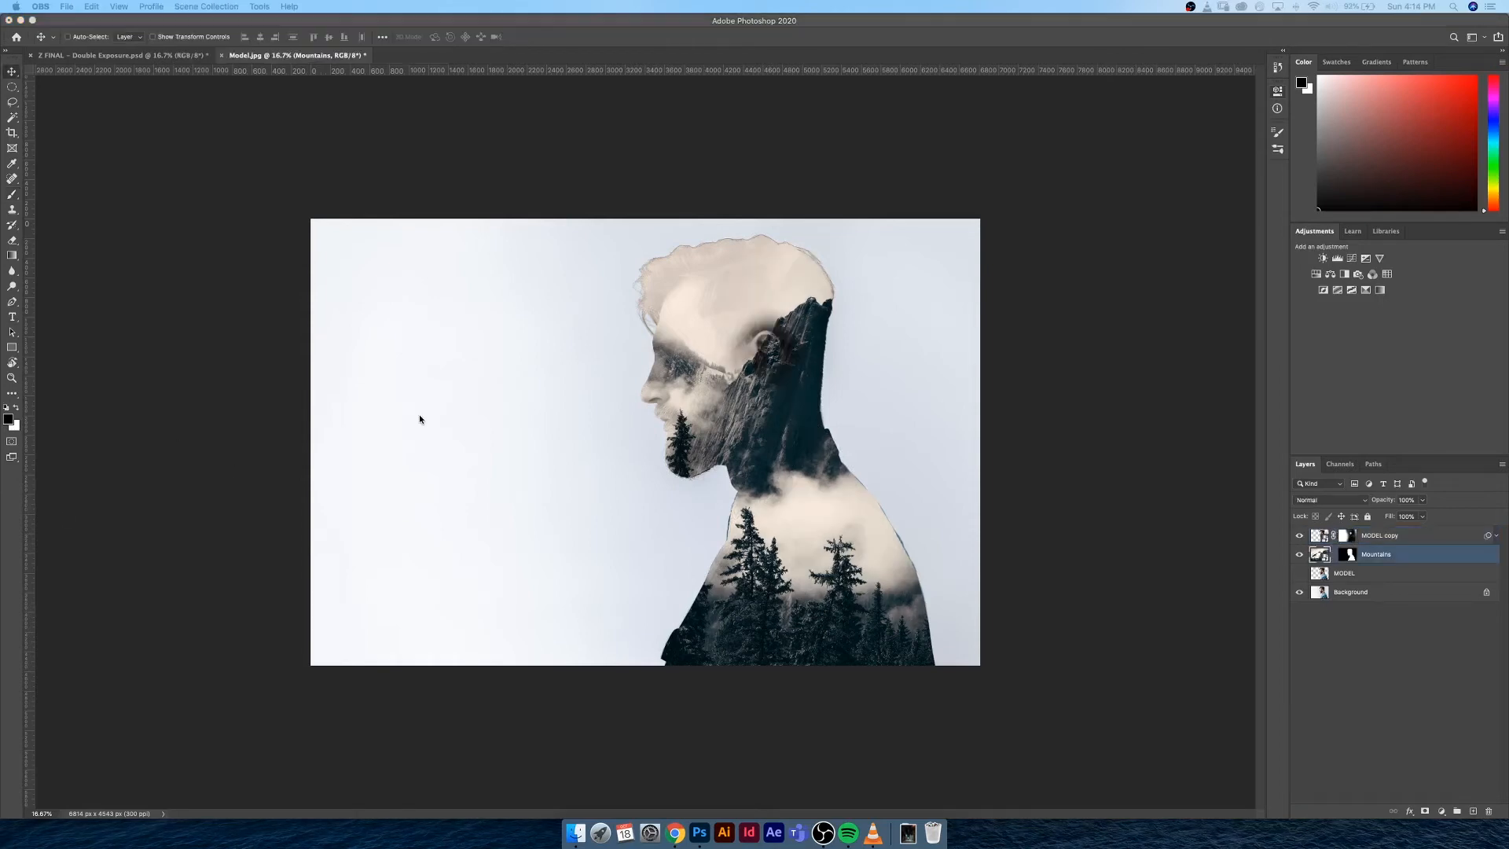
left_click(420, 419)
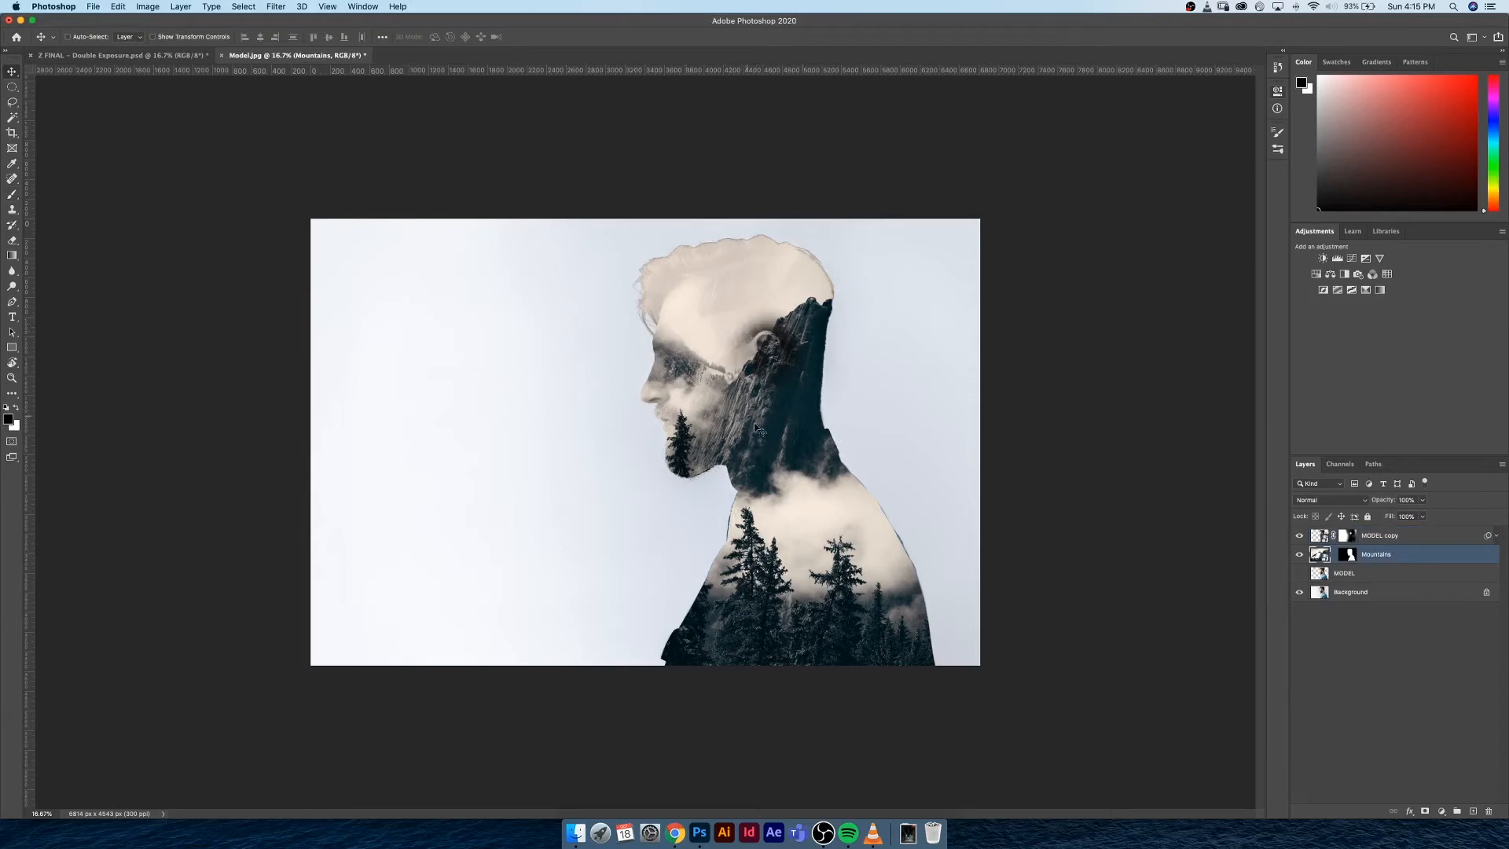
Flip the Mountains image horizontally, move its trees over the shoulder, and compare the placement with the finished document
left_click_drag(773, 403, 761, 443)
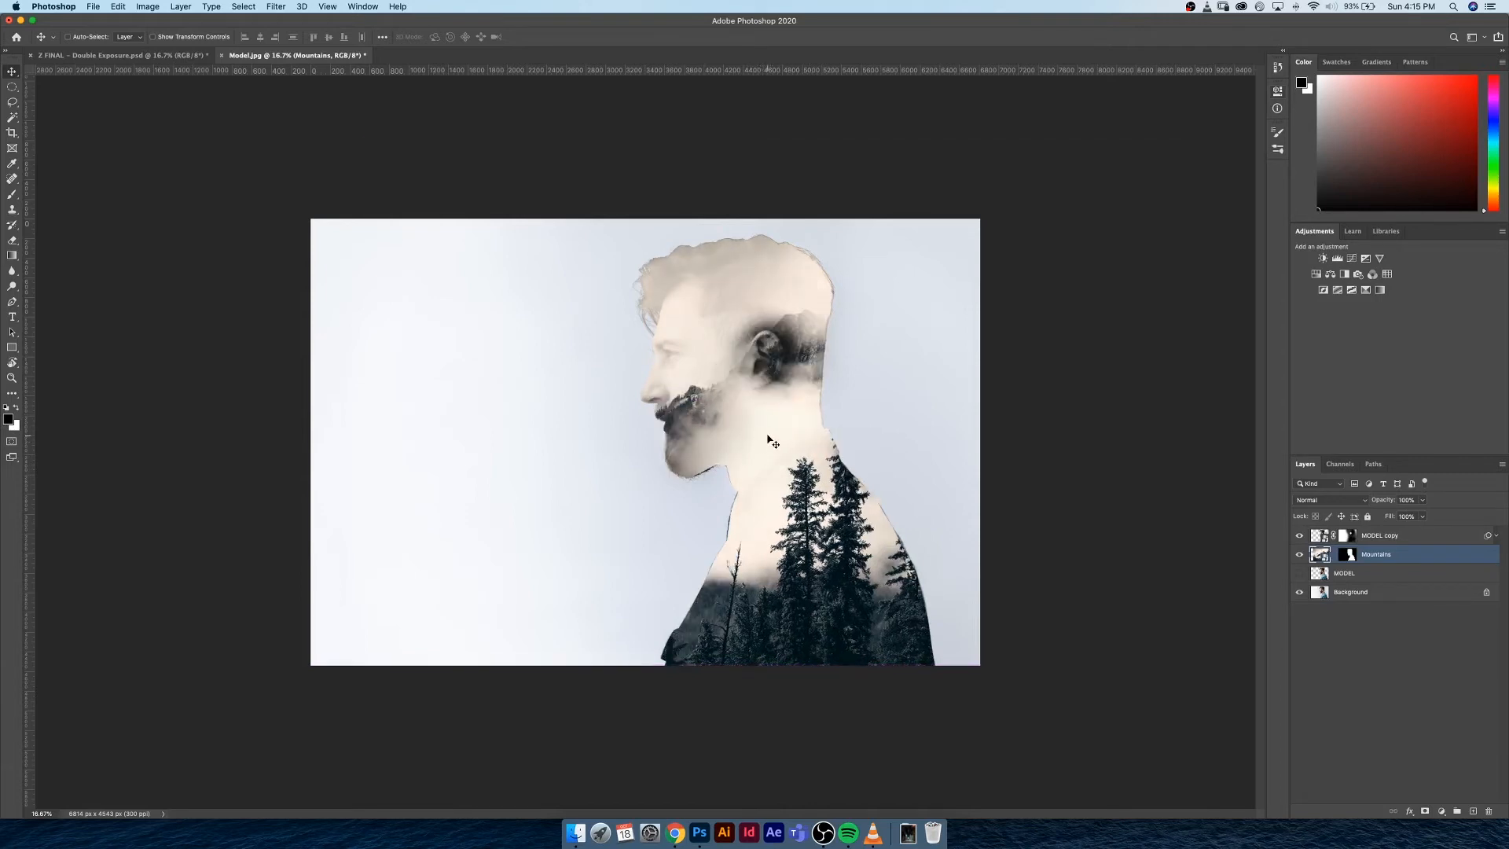
left_click(170, 57)
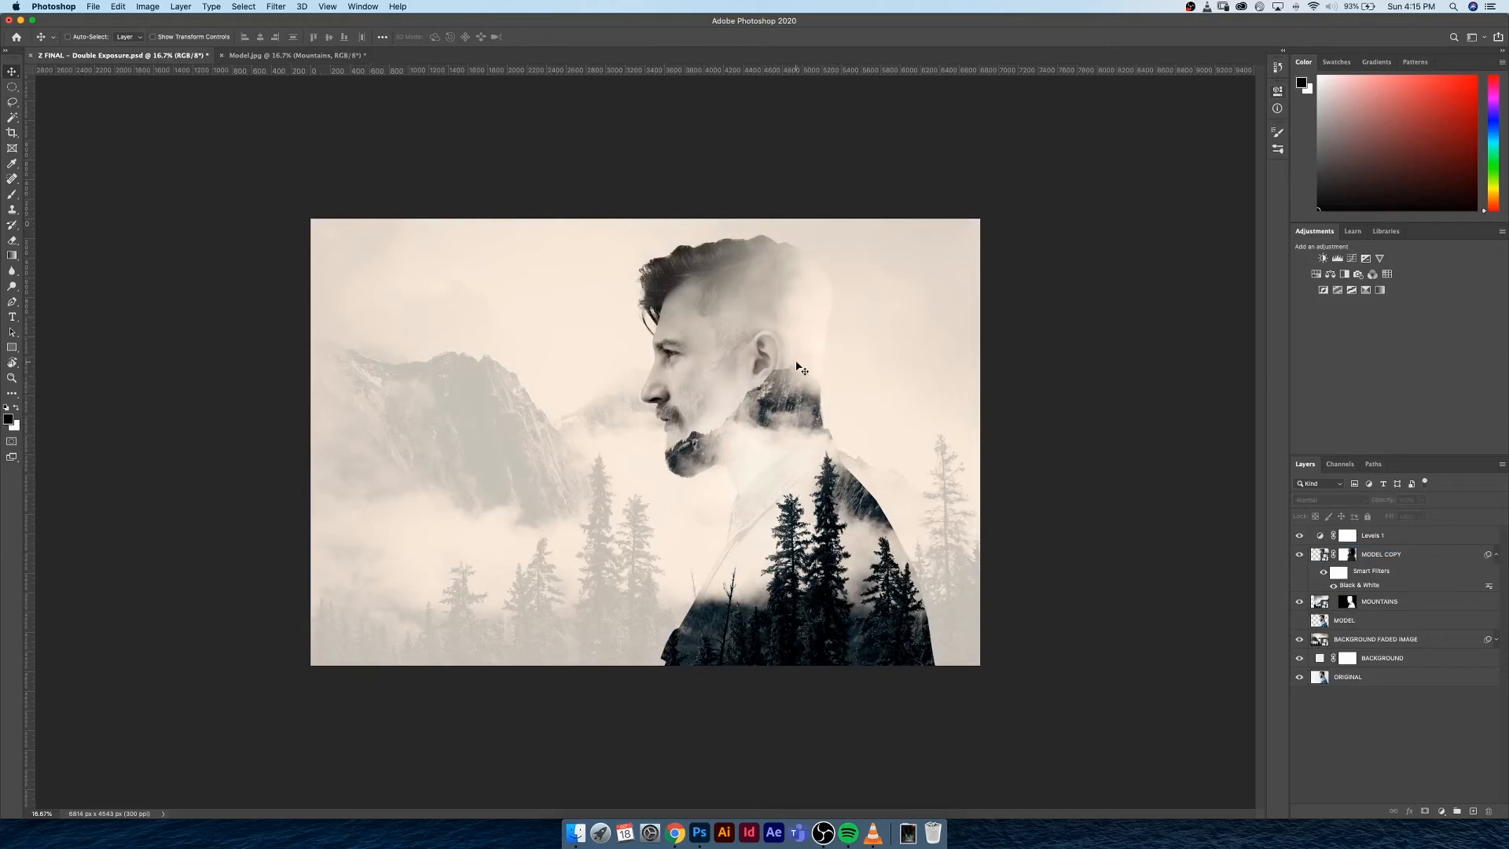
left_click(273, 56)
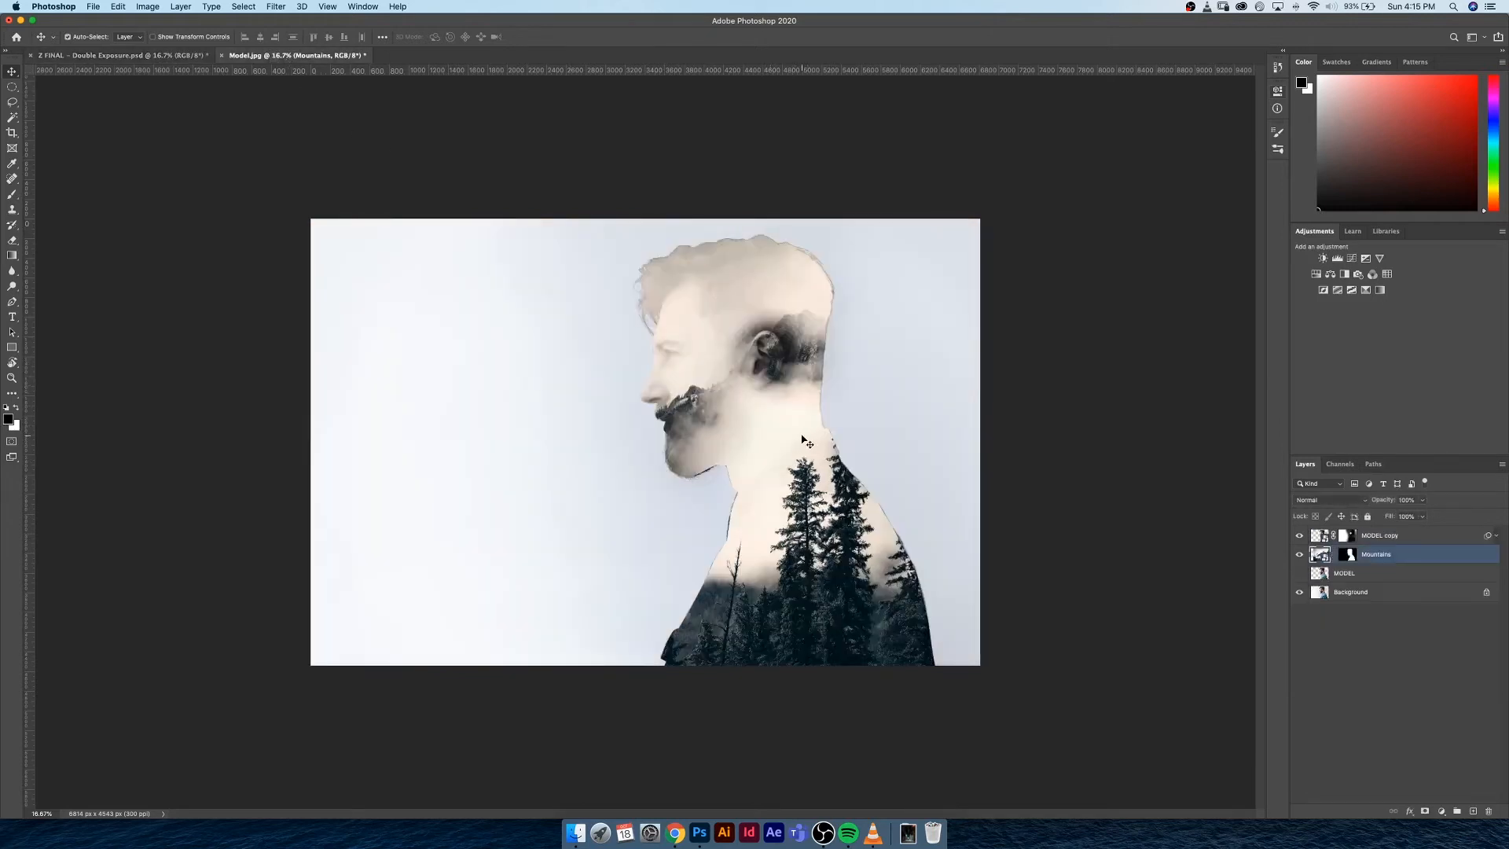
Scale the Mountains image down and position it with the tall trees over the shoulder and the peak behind the jaw
key("super+t")
key("super+minus")
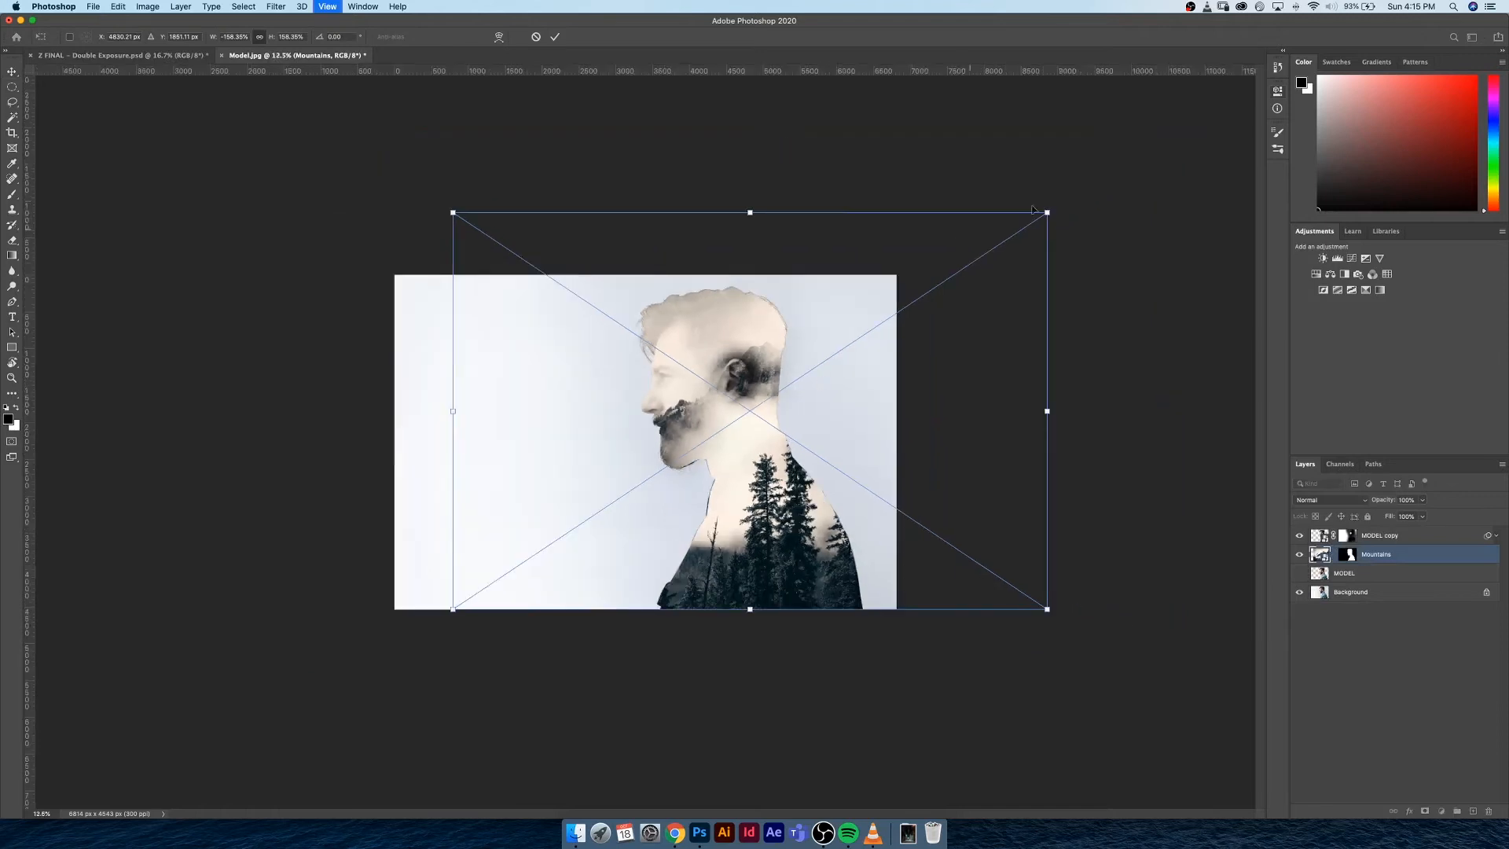
left_click_drag(985, 252, 987, 253)
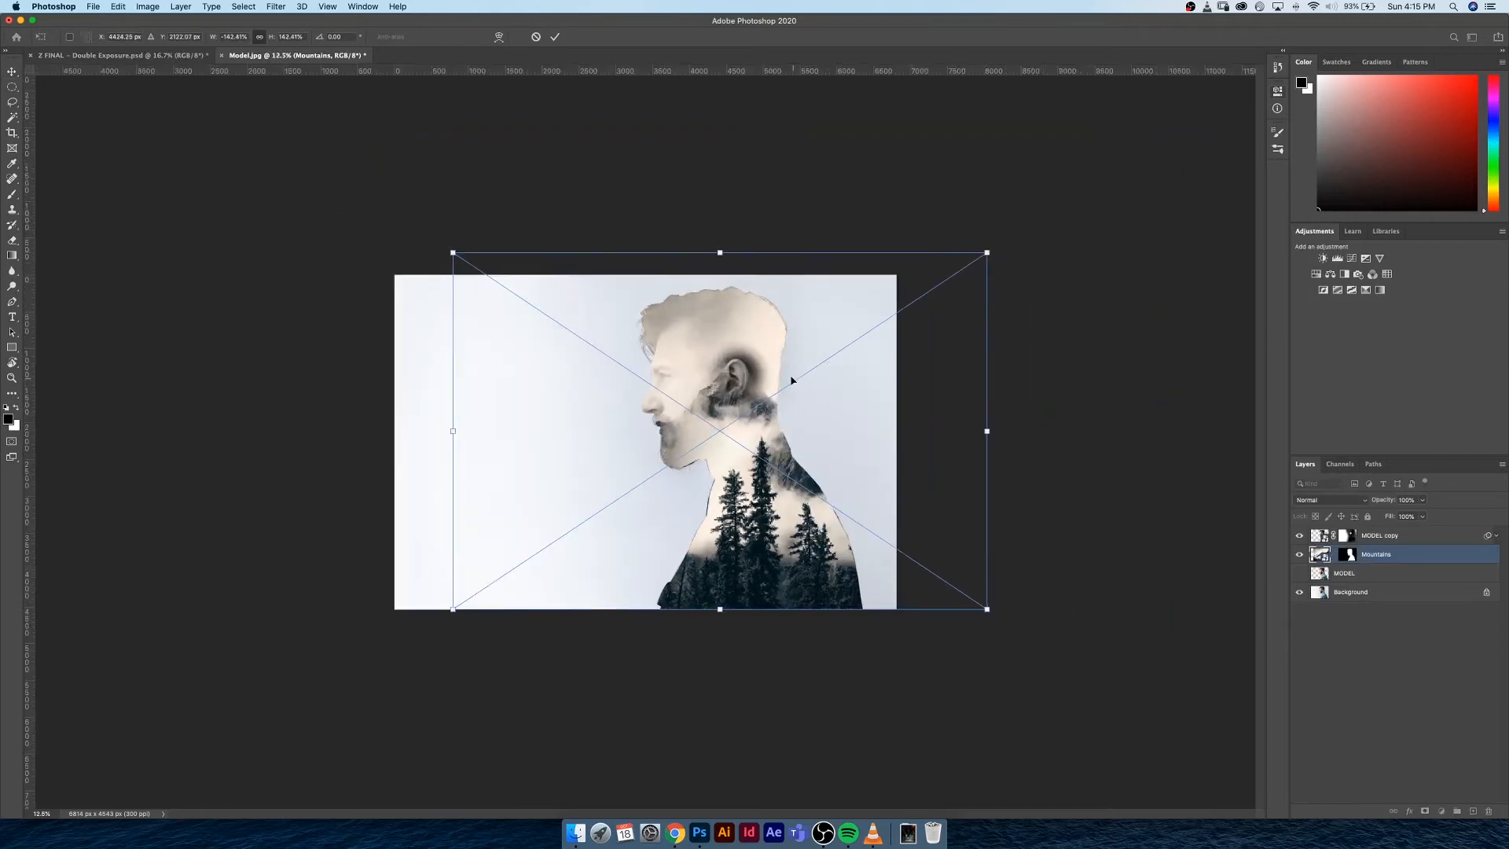
left_click_drag(791, 380, 998, 265)
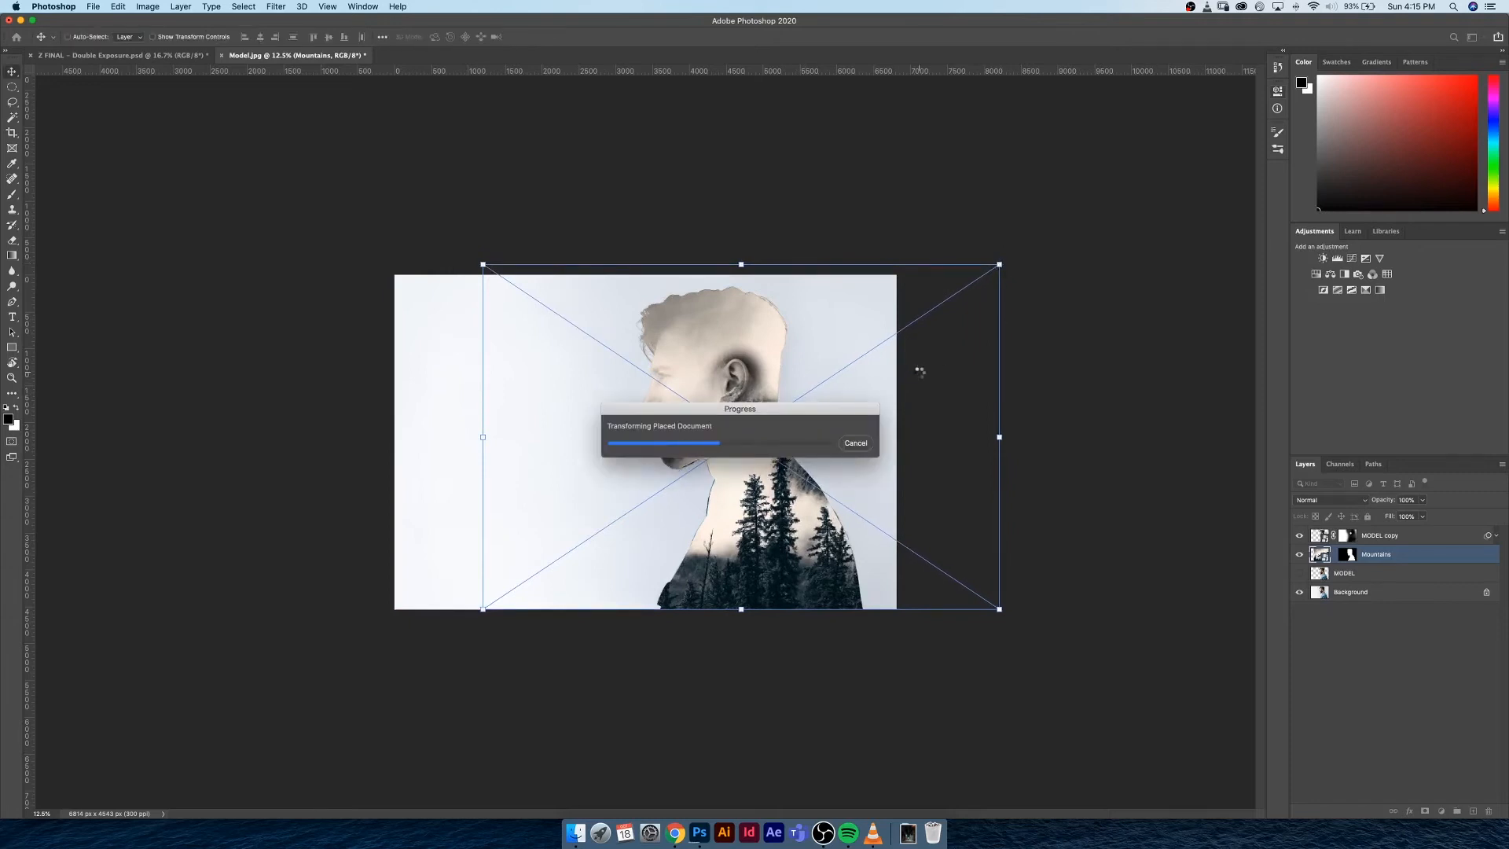
Paint black around the ear on the MODEL copy mask with a 200 px brush to fade the dark halo
key("super+equal")
key("super+equal")
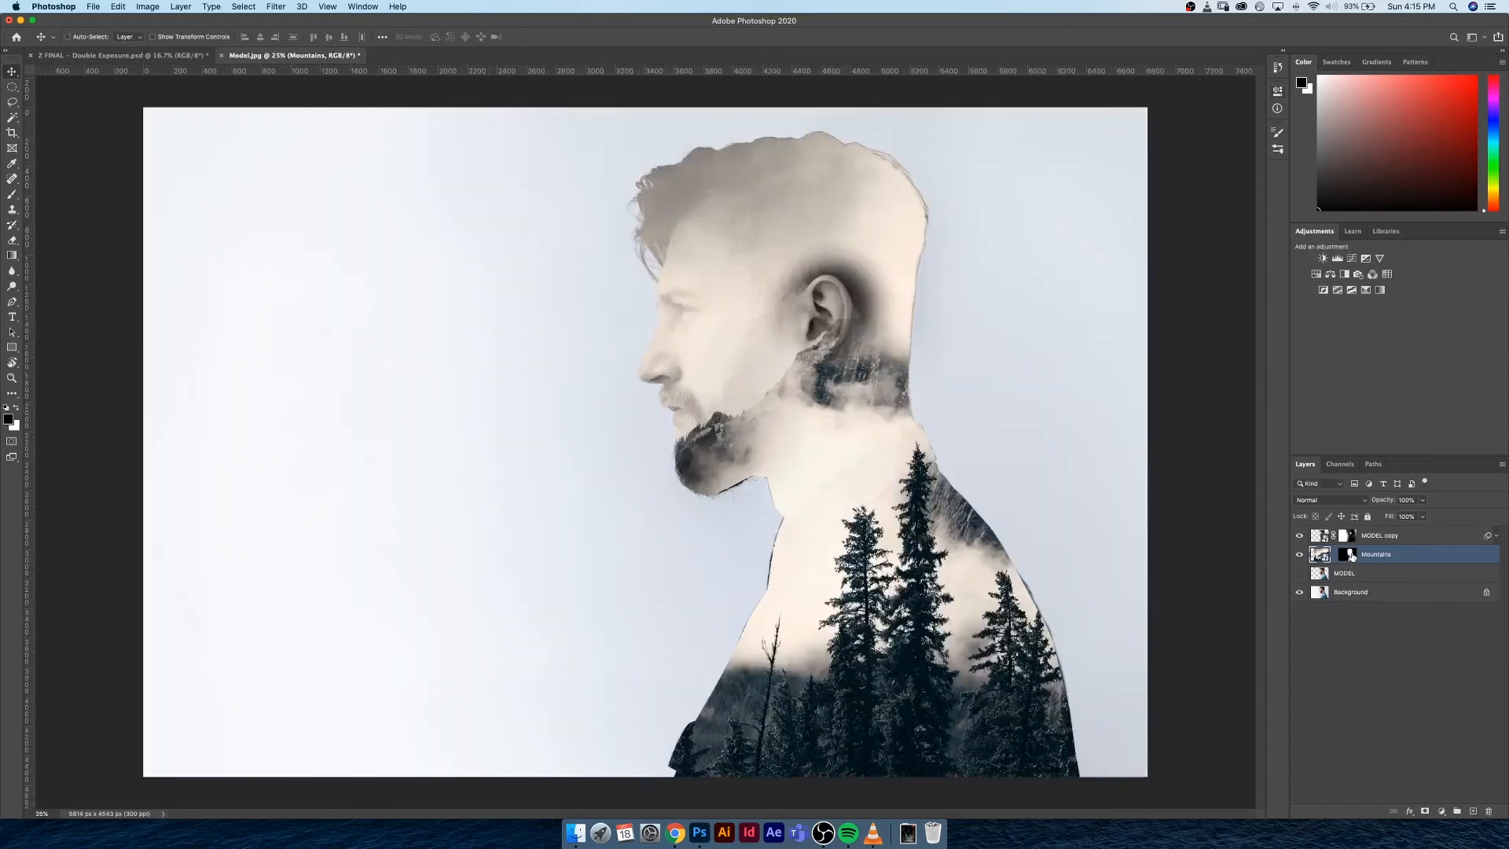
left_click(1349, 555)
left_click(1348, 535)
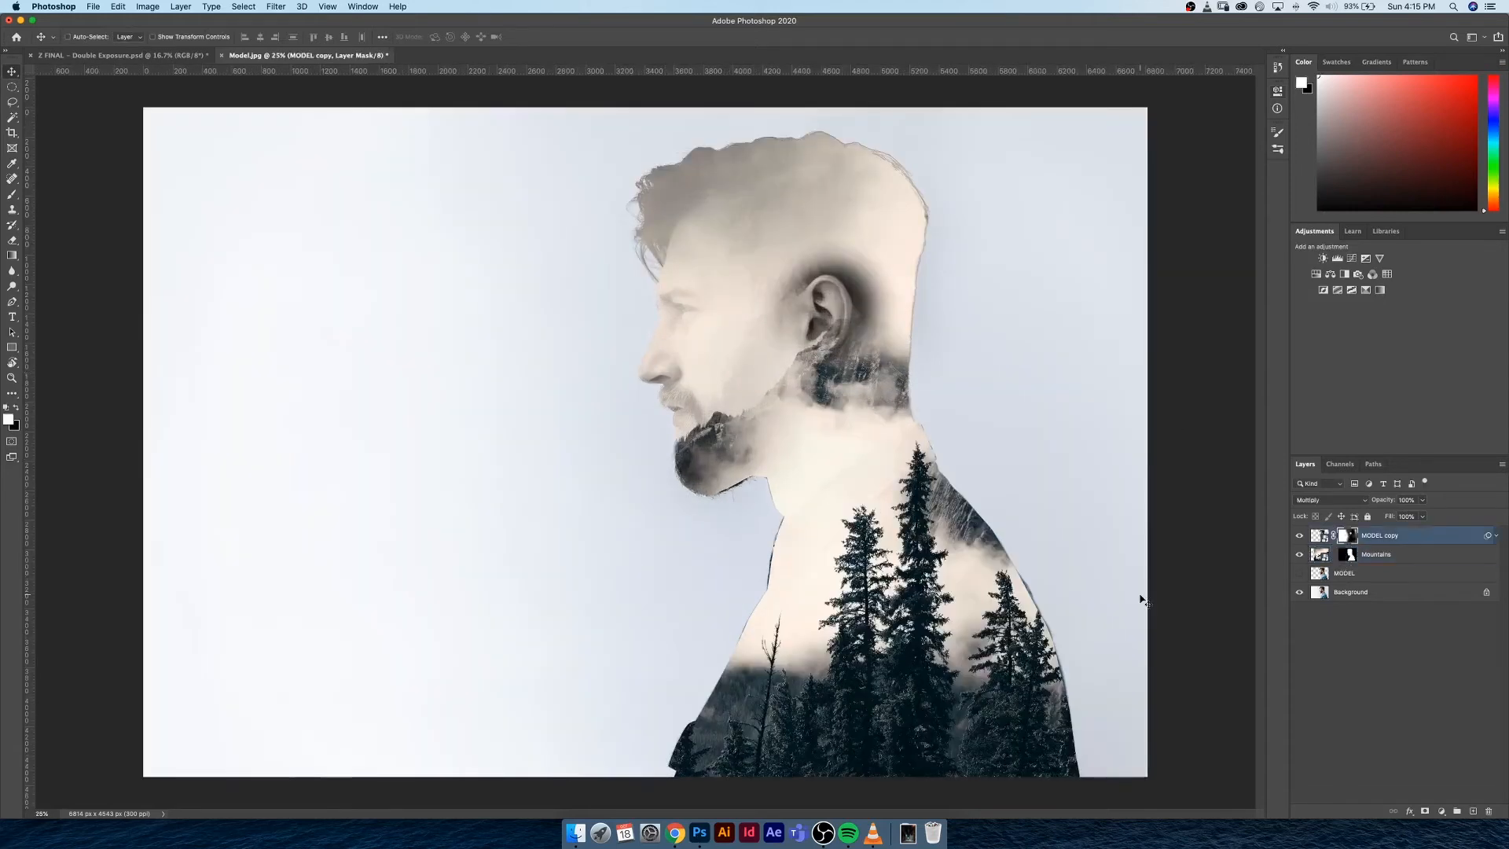
key("b")
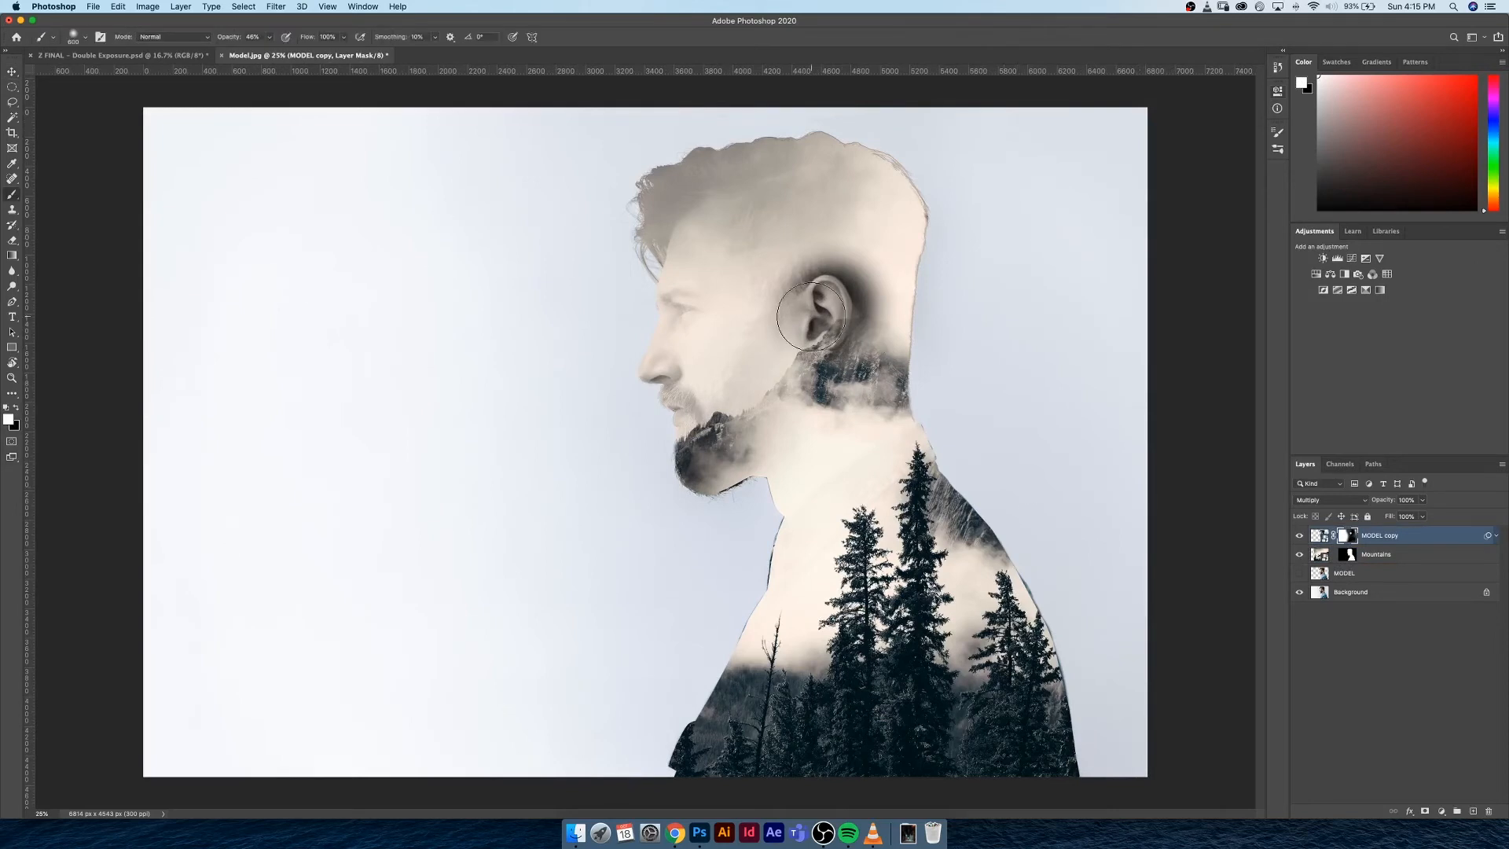
key("bracketleft")
key("bracketleft")
key("bracketleft")
key("bracketleft")
key("bracketleft")
key("bracketleft")
key("bracketleft")
key("bracketleft")
key("bracketleft")
mouse_move(786, 288)
left_mouse_down()
mouse_move(825, 265)
mouse_move(778, 281)
mouse_move(812, 271)
mouse_move(786, 292)
mouse_move(848, 252)
mouse_move(870, 270)
mouse_move(879, 308)
mouse_move(853, 284)
mouse_move(853, 345)
mouse_move(858, 332)
mouse_move(895, 342)
mouse_move(881, 278)
mouse_move(858, 353)
left_mouse_up()
key("x")
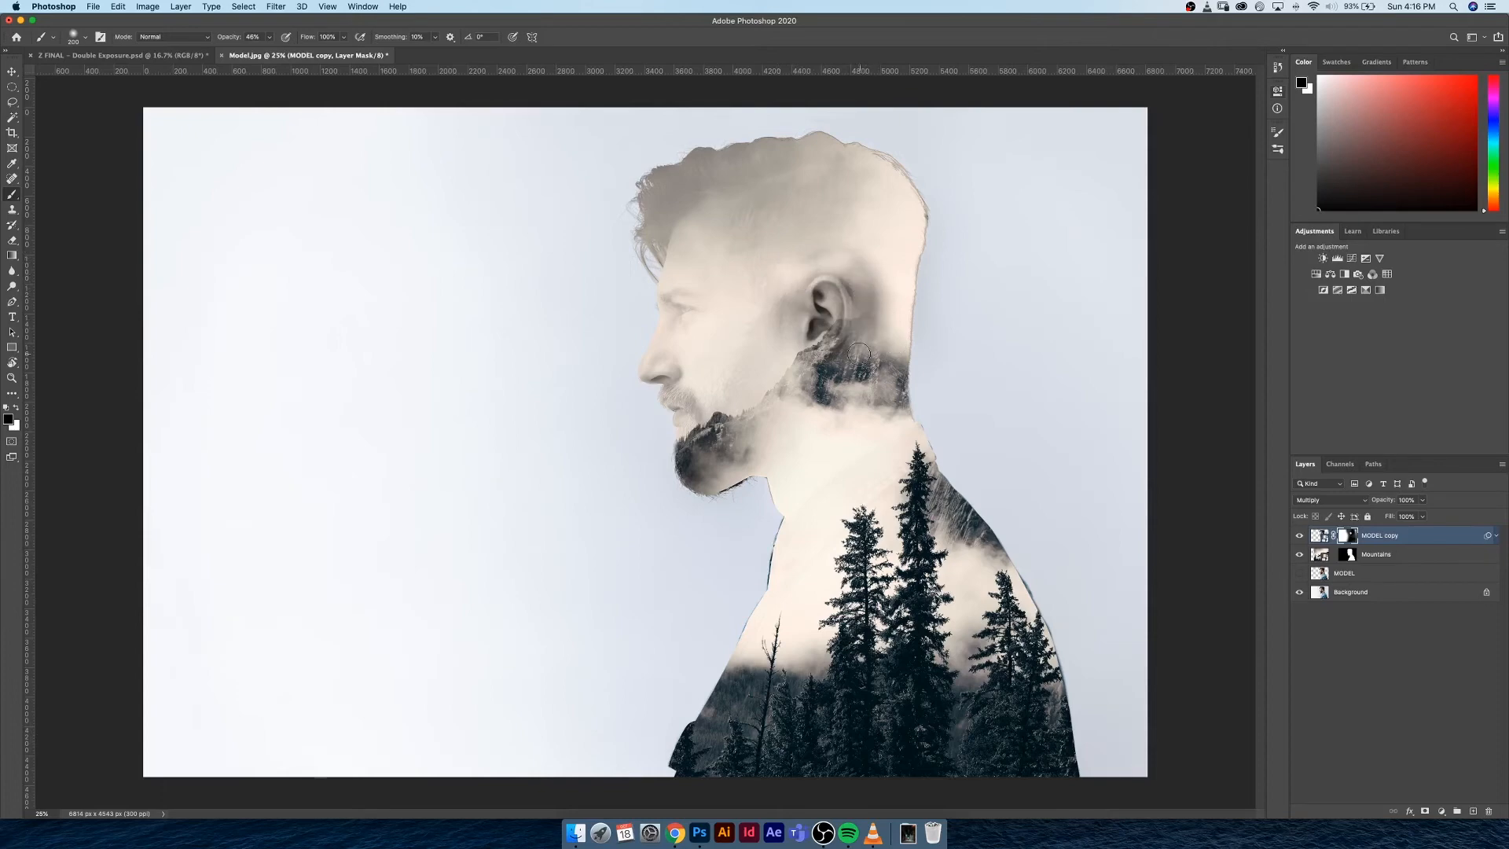
mouse_move(852, 275)
left_mouse_down()
mouse_move(878, 321)
mouse_move(865, 327)
mouse_move(861, 296)
mouse_move(856, 346)
mouse_move(879, 330)
left_mouse_up()
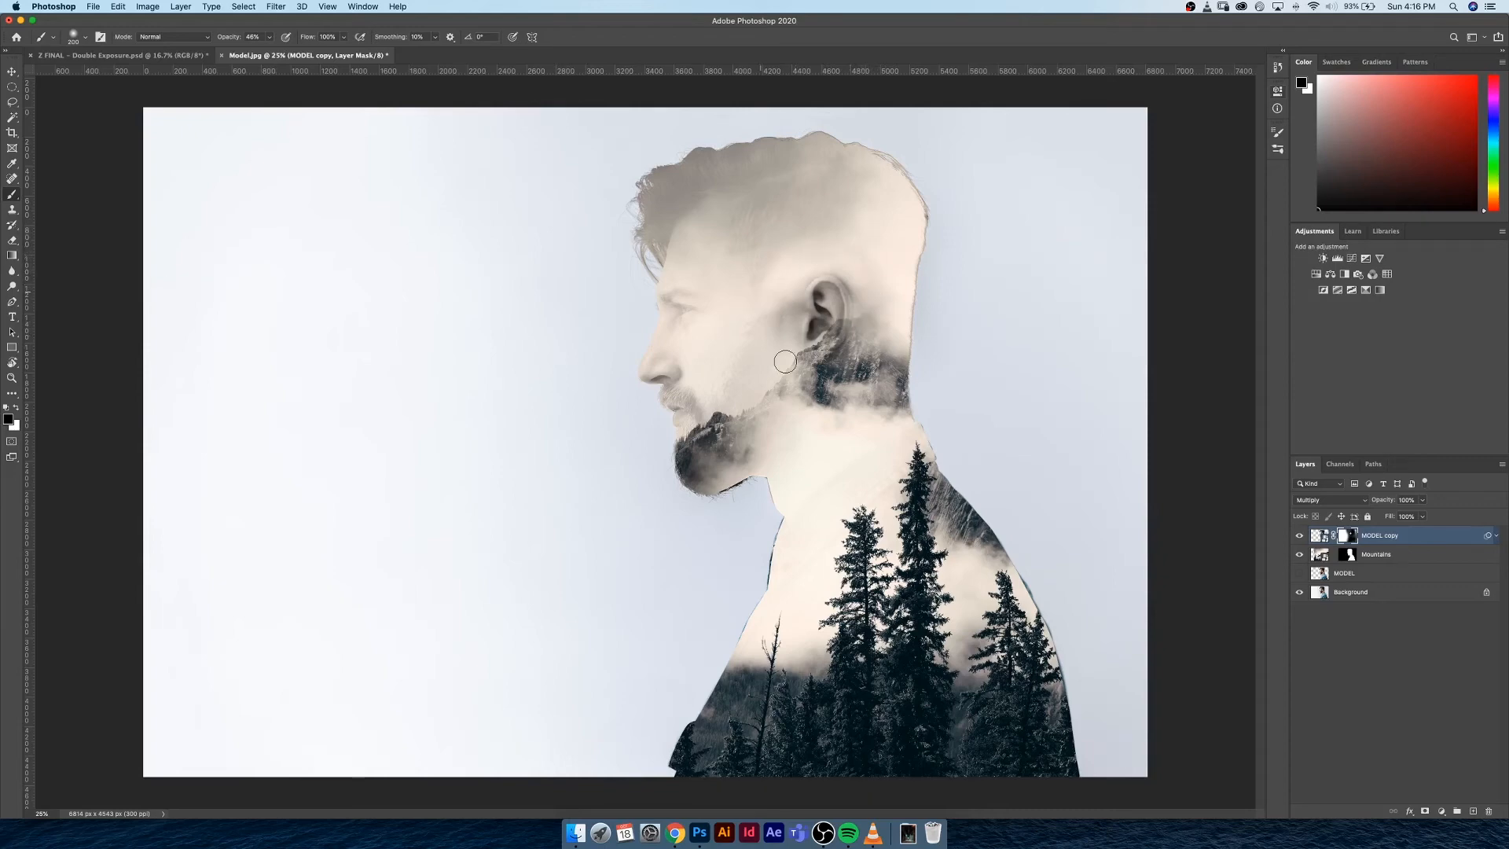
Paint white over the cheek and jaw on the MODEL copy mask with a 600 px brush at 22% opacity, replacing an undone stronger stroke
key("bracketright")
key("bracketright")
key("x")
key("bracketright")
key("bracketright")
key("bracketright")
mouse_move(760, 331)
left_mouse_down()
mouse_move(713, 425)
mouse_move(730, 429)
left_mouse_up()
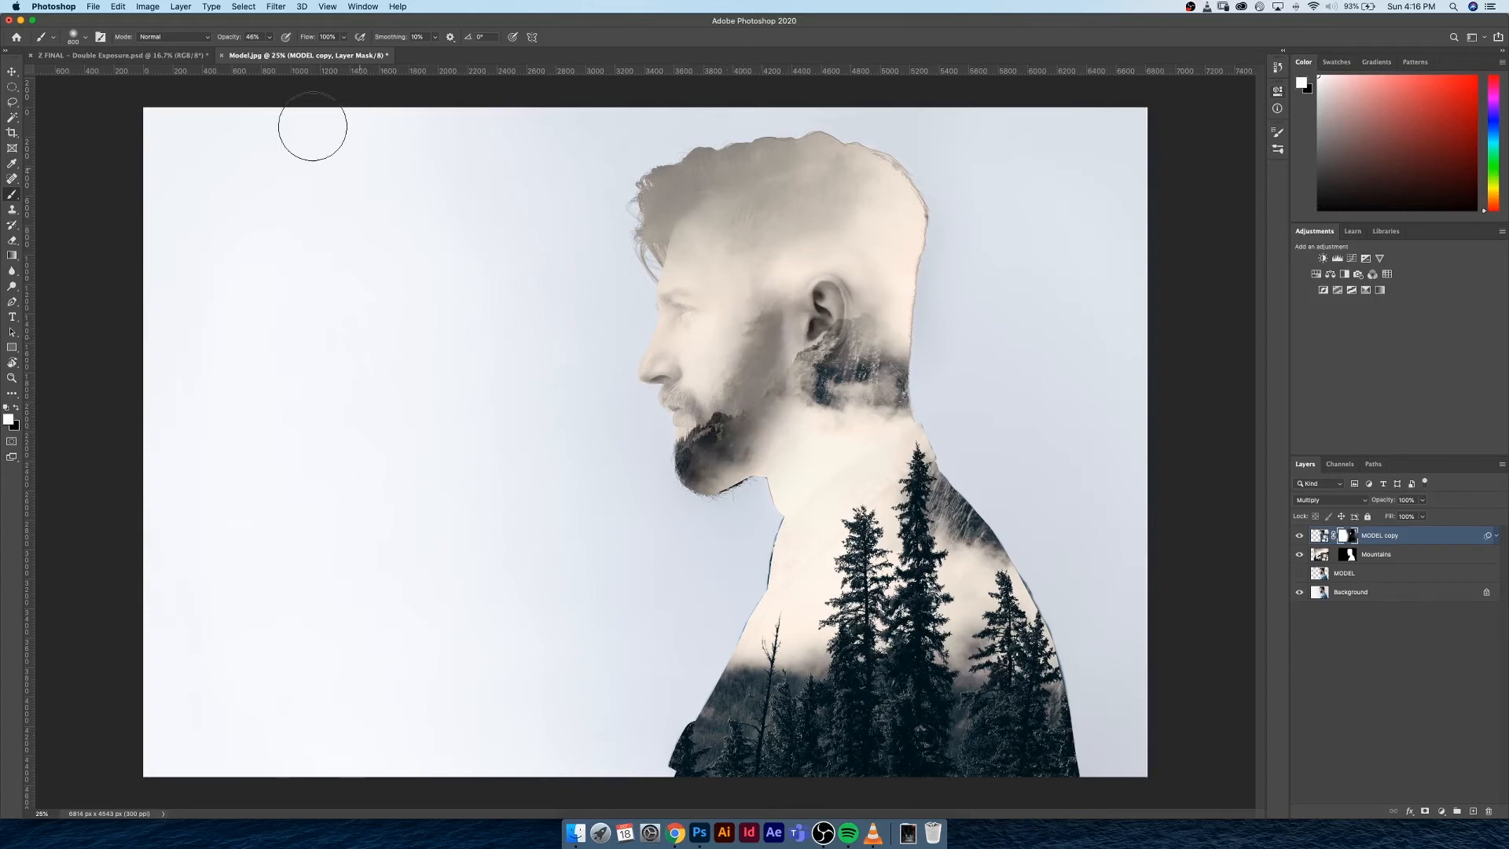
key("super+z")
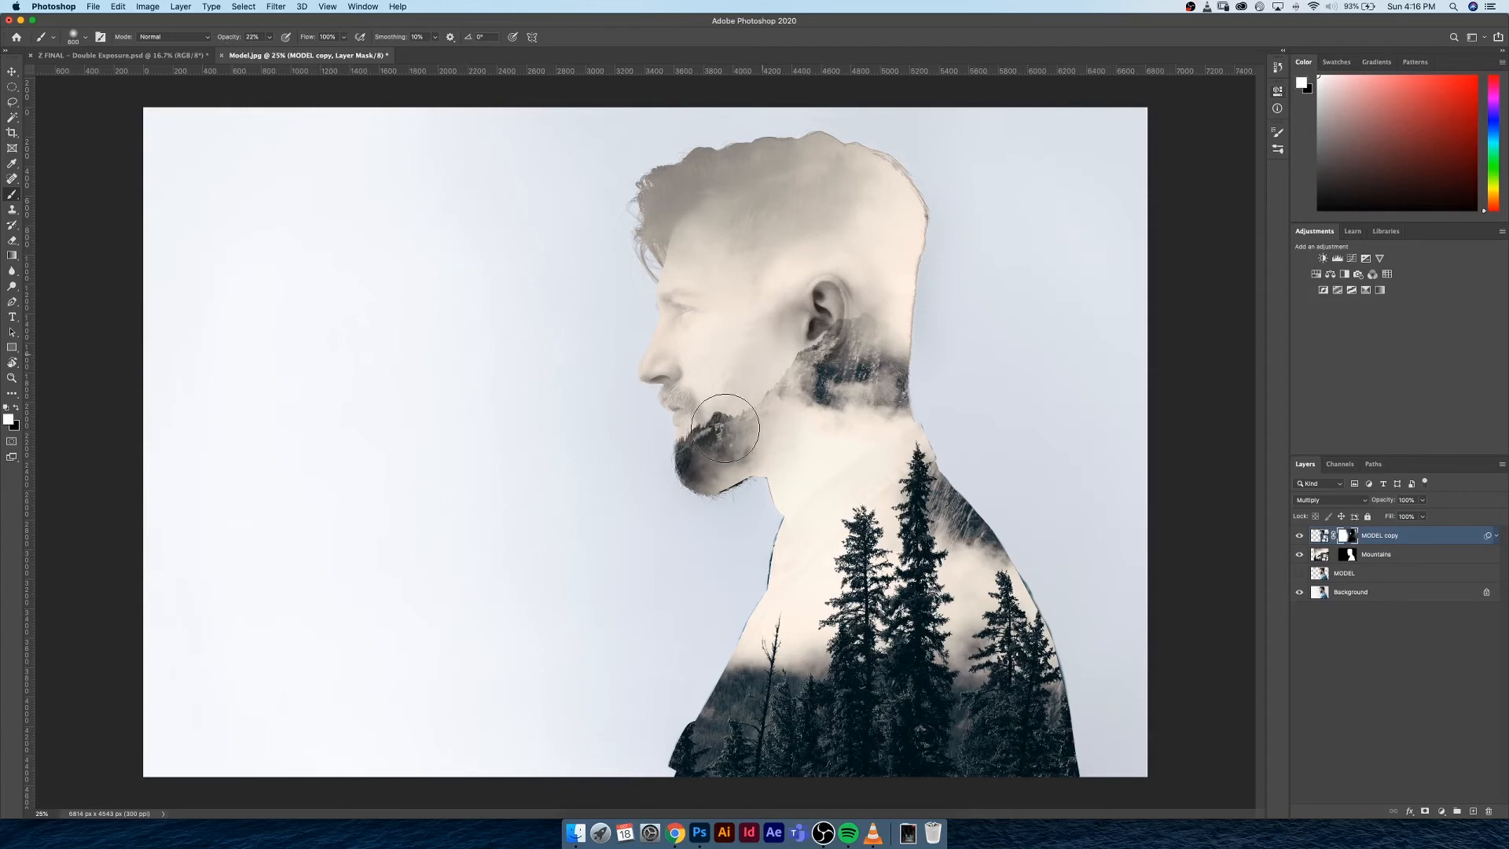
left_click_drag(725, 428, 785, 380)
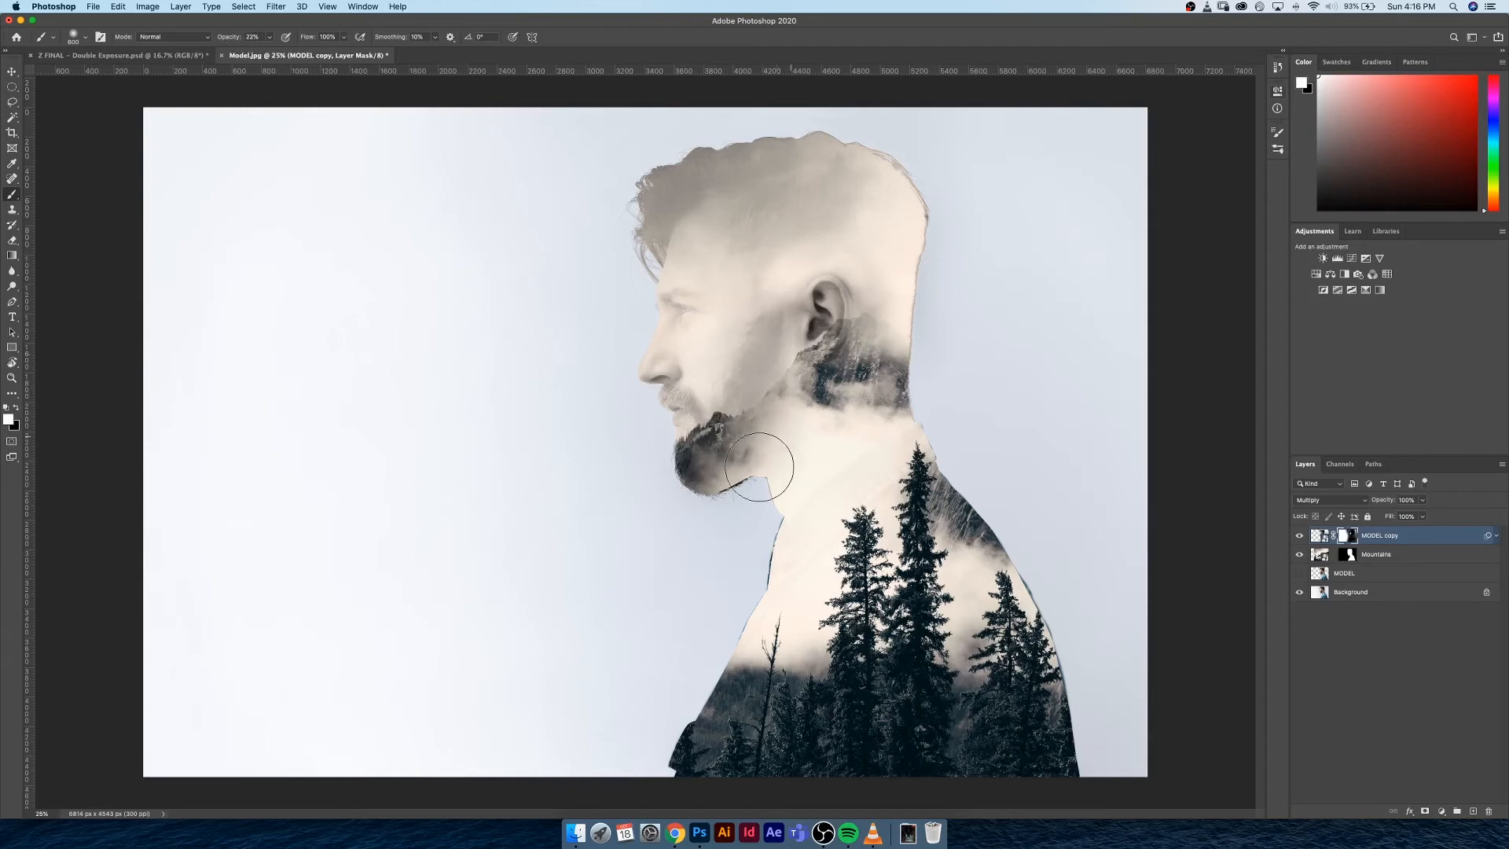
left_click_drag(759, 467, 801, 469)
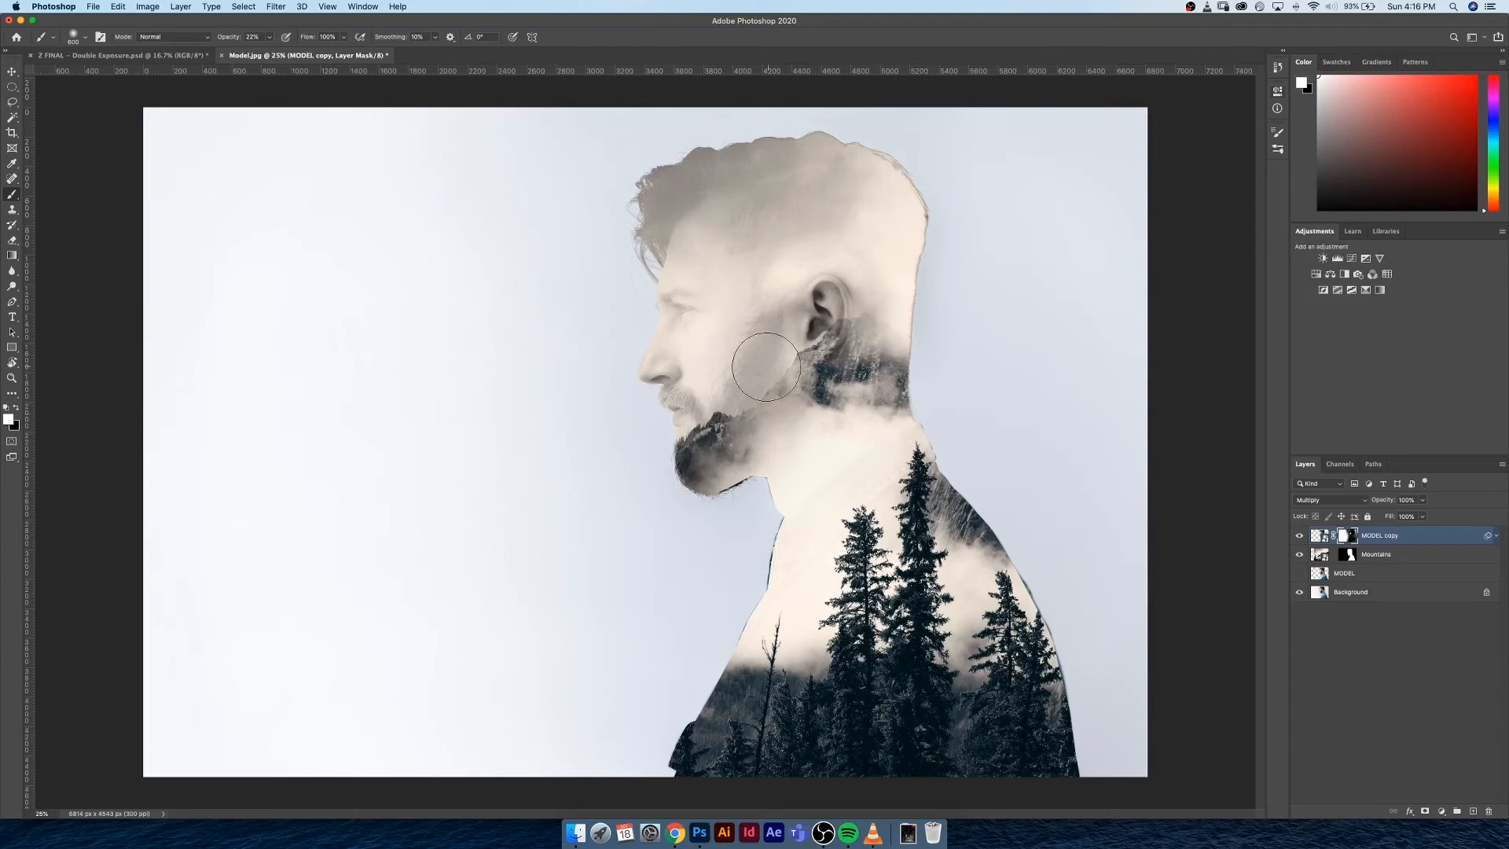
Try to fade the cheek in front of the ear by painting black on the mask, and undo the stroke
key("x")
mouse_move(767, 358)
left_mouse_down()
mouse_move(761, 375)
mouse_move(744, 343)
mouse_move(771, 288)
left_mouse_up()
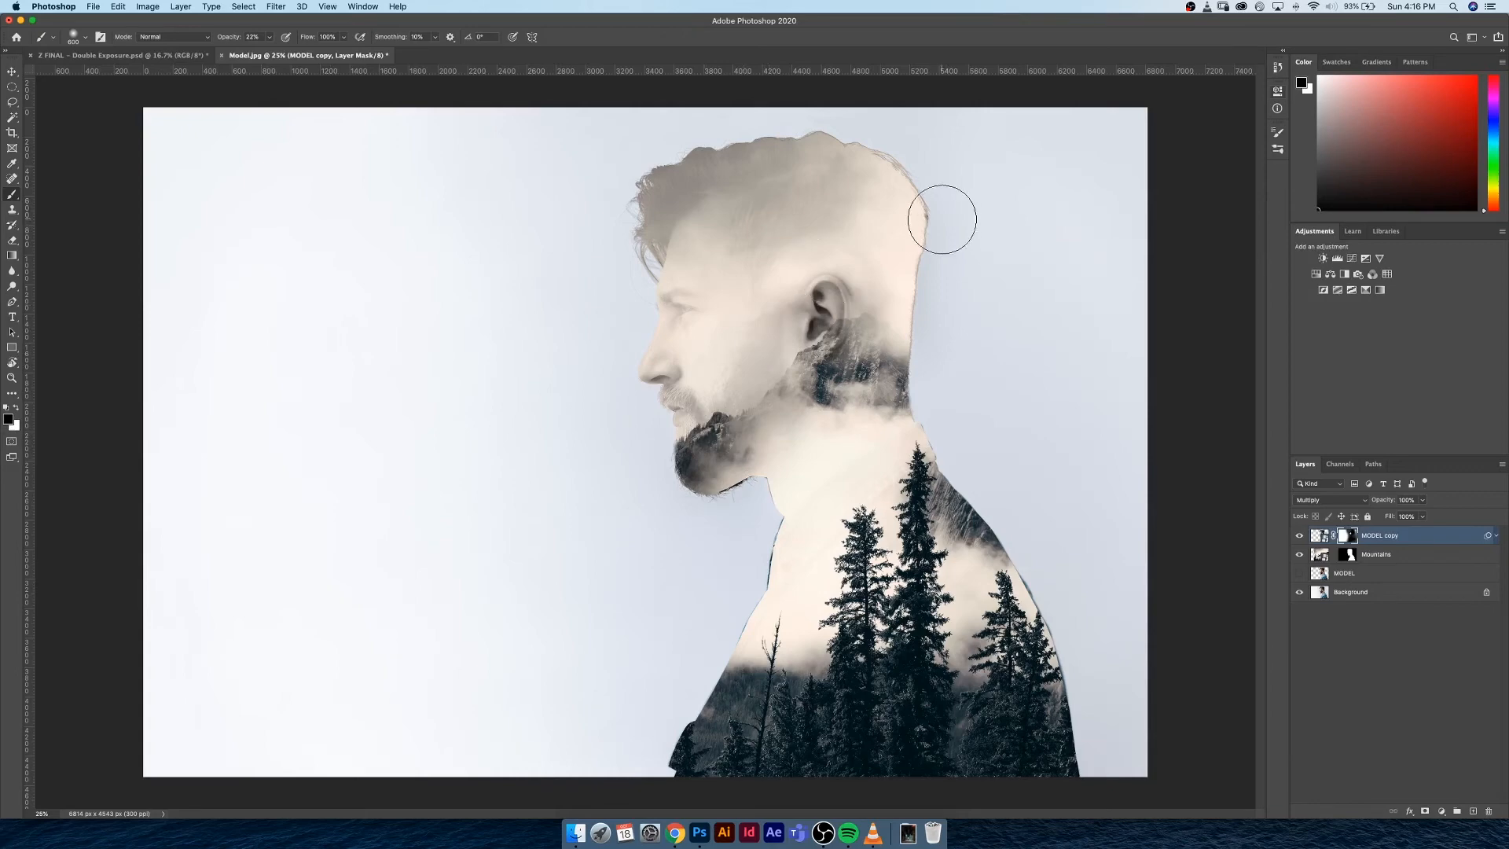
key("super+z")
key("x")
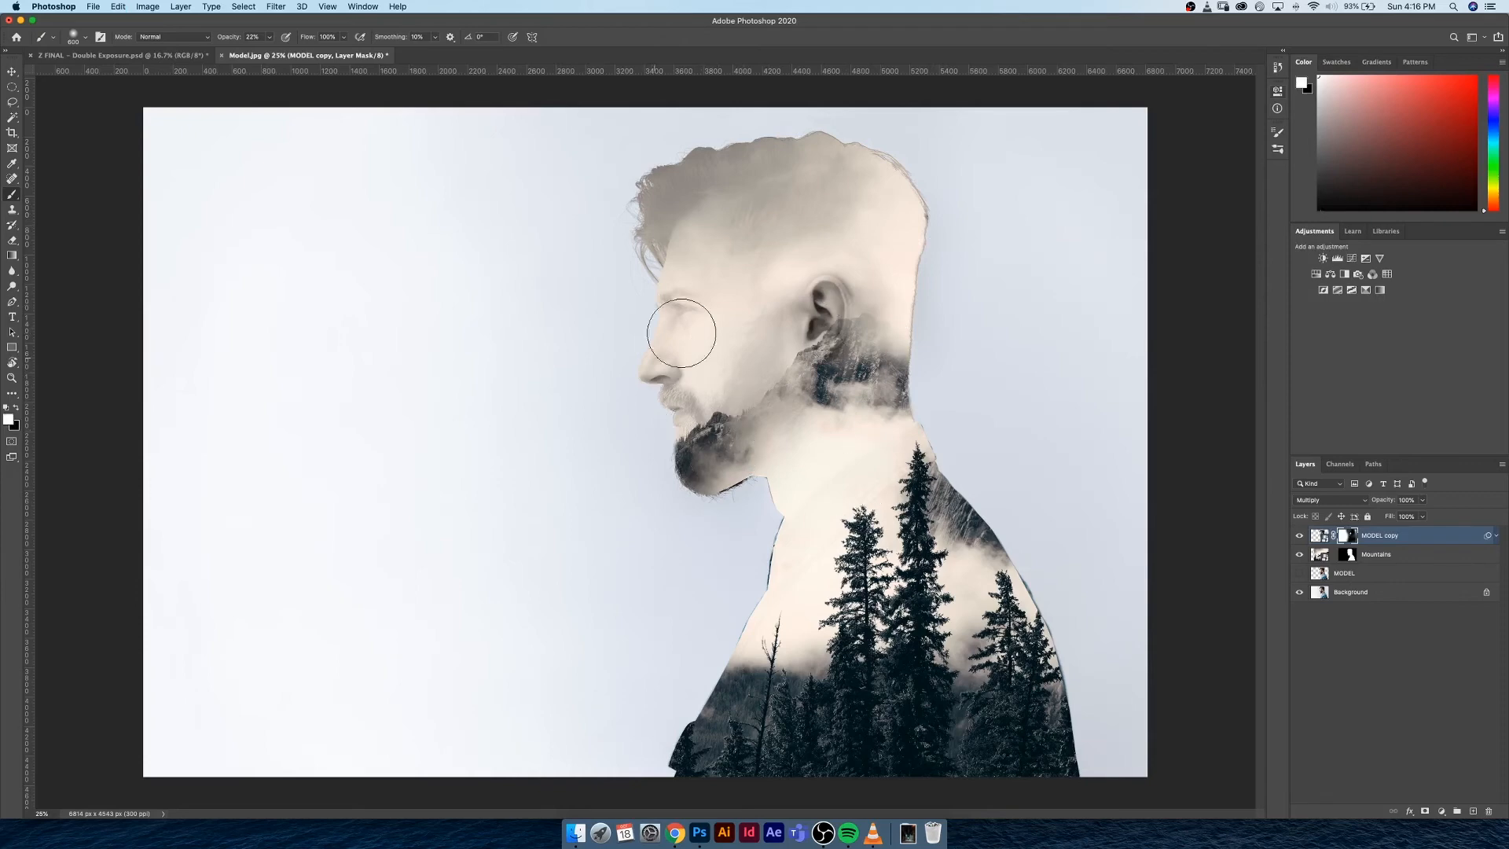
Paint white at 22% opacity over the eye and mouth on the MODEL copy mask to bring back facial detail
left_click(697, 281)
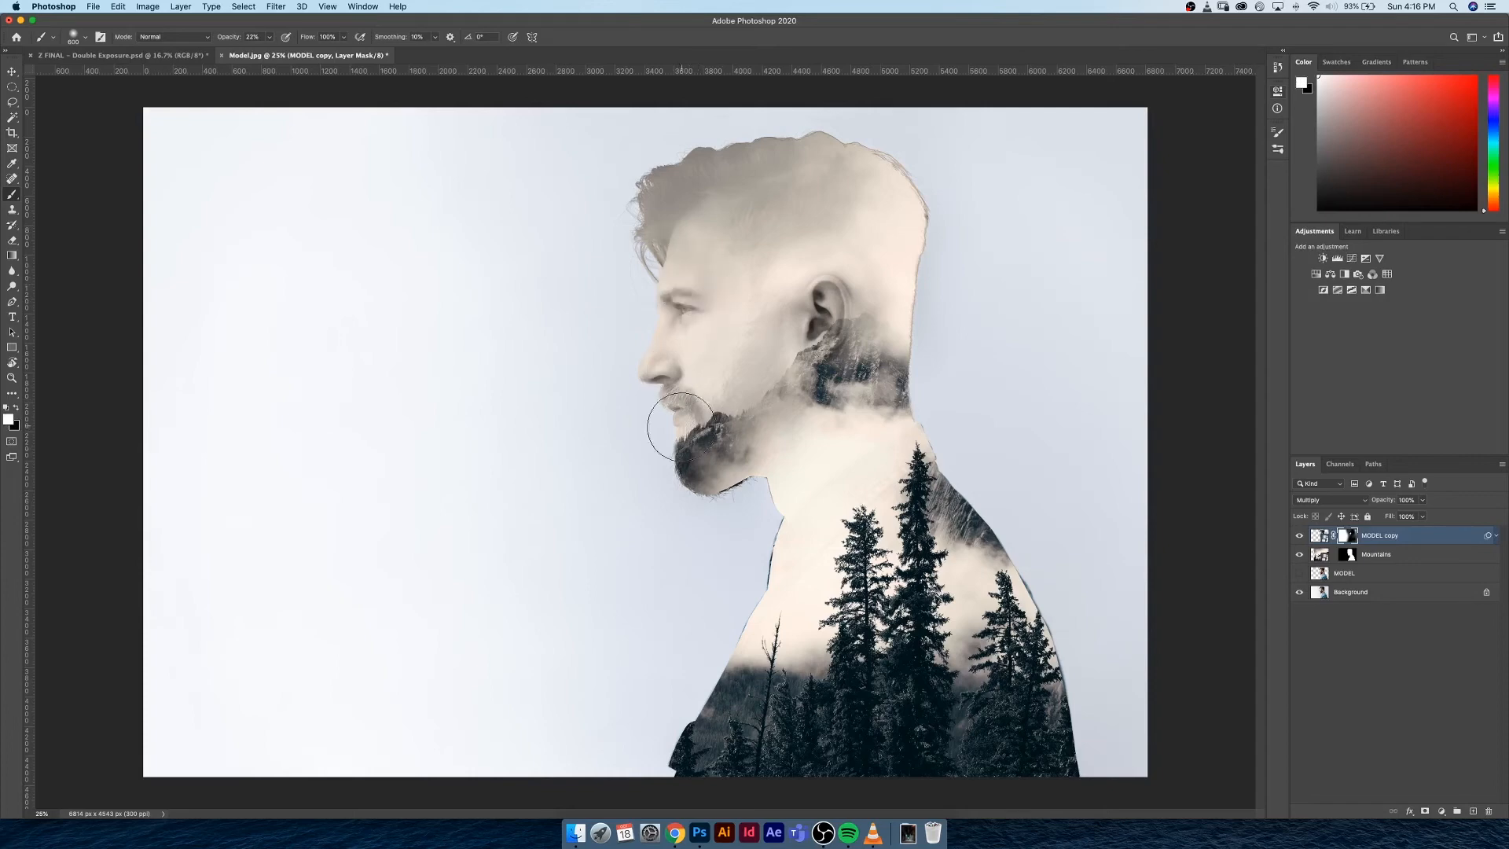
left_click(680, 426)
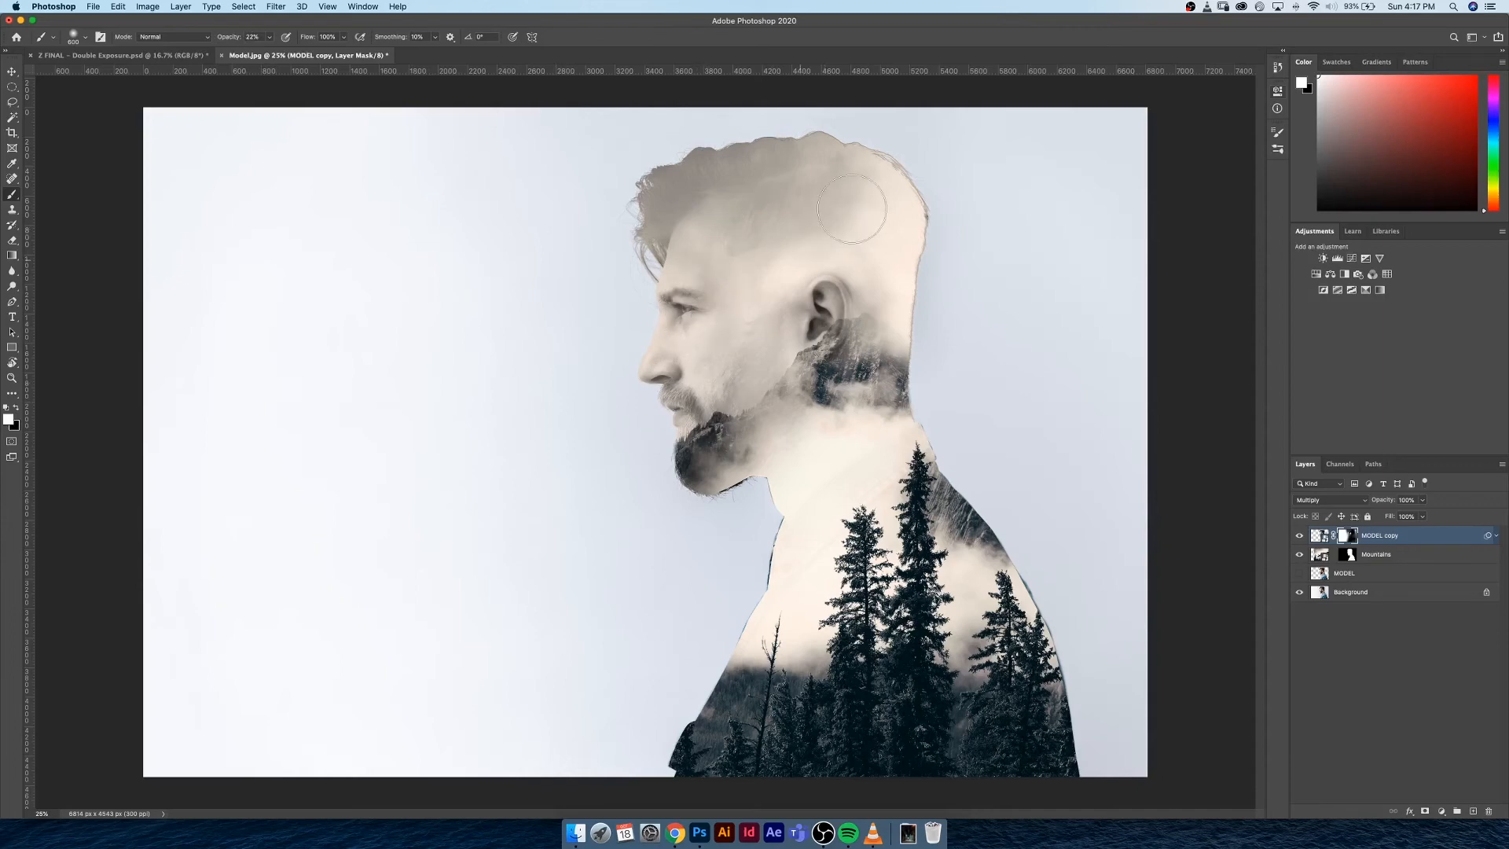
key("x")
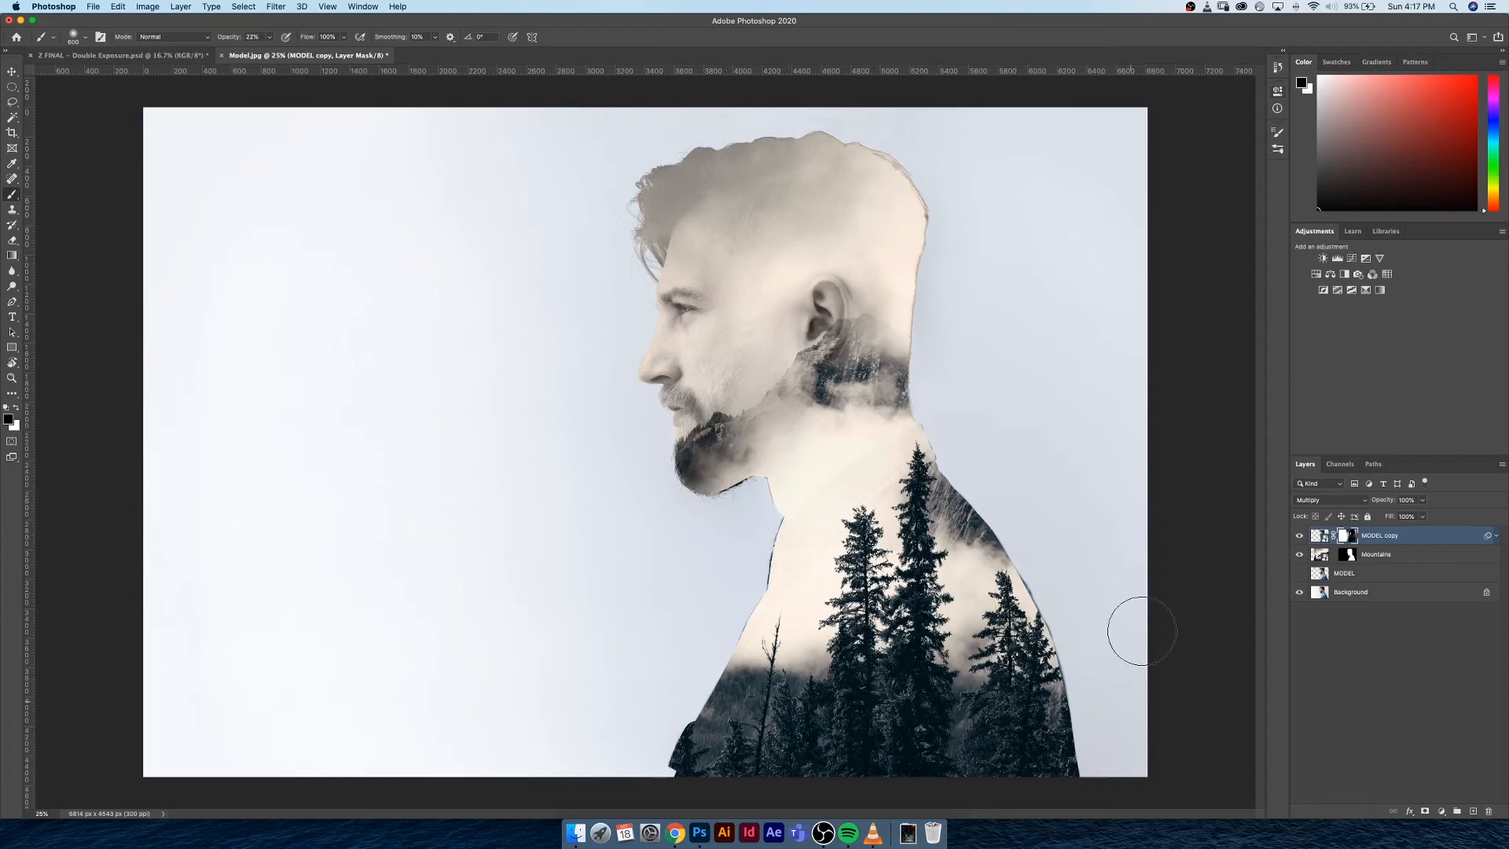
Check the cut-out edges of the double exposure with the Background layer hidden, and show the layer again
left_click(1298, 593)
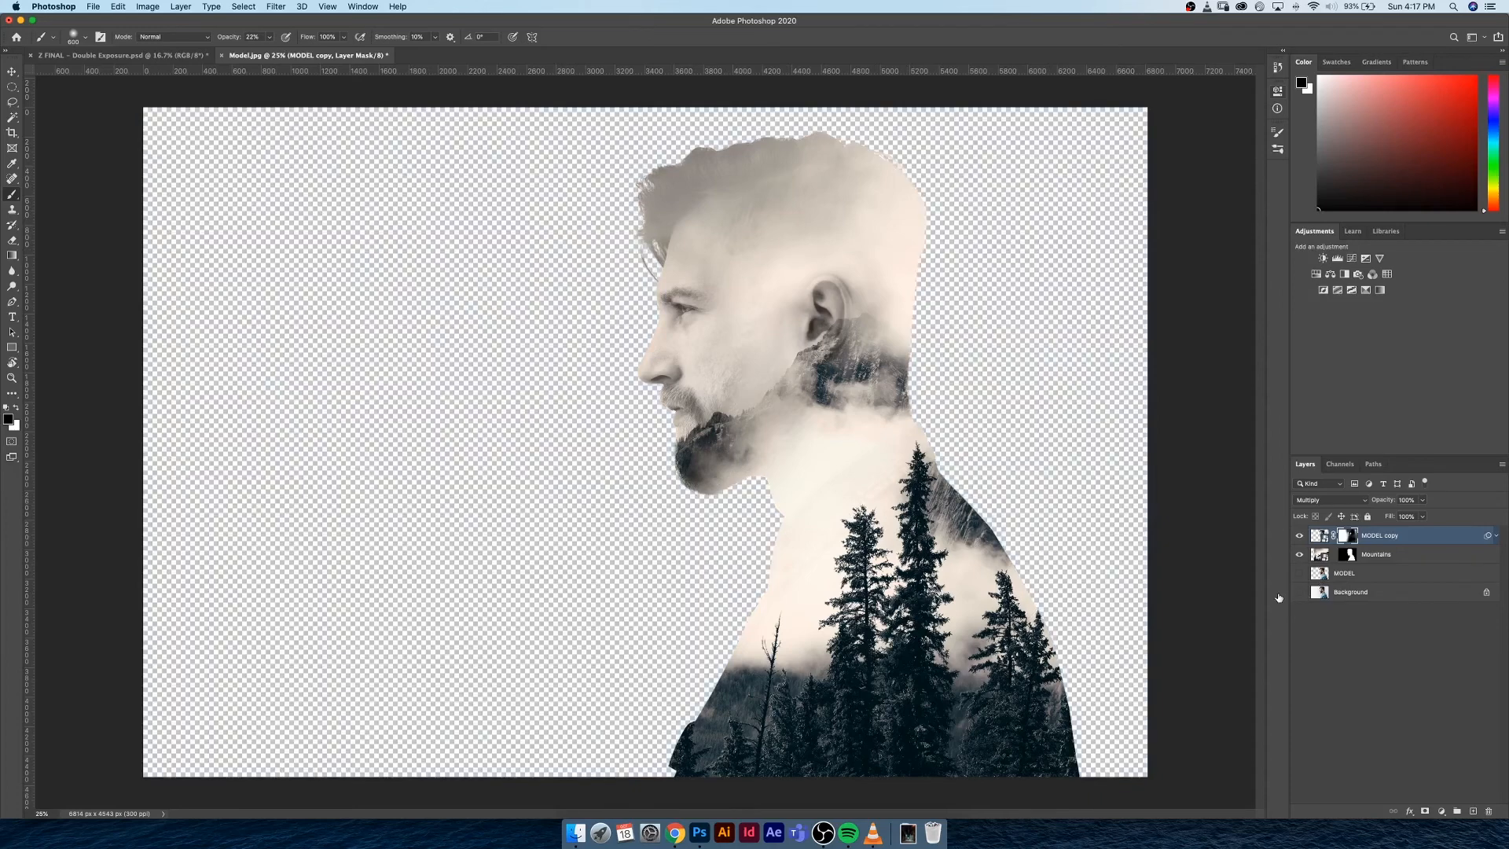
left_click(1299, 593)
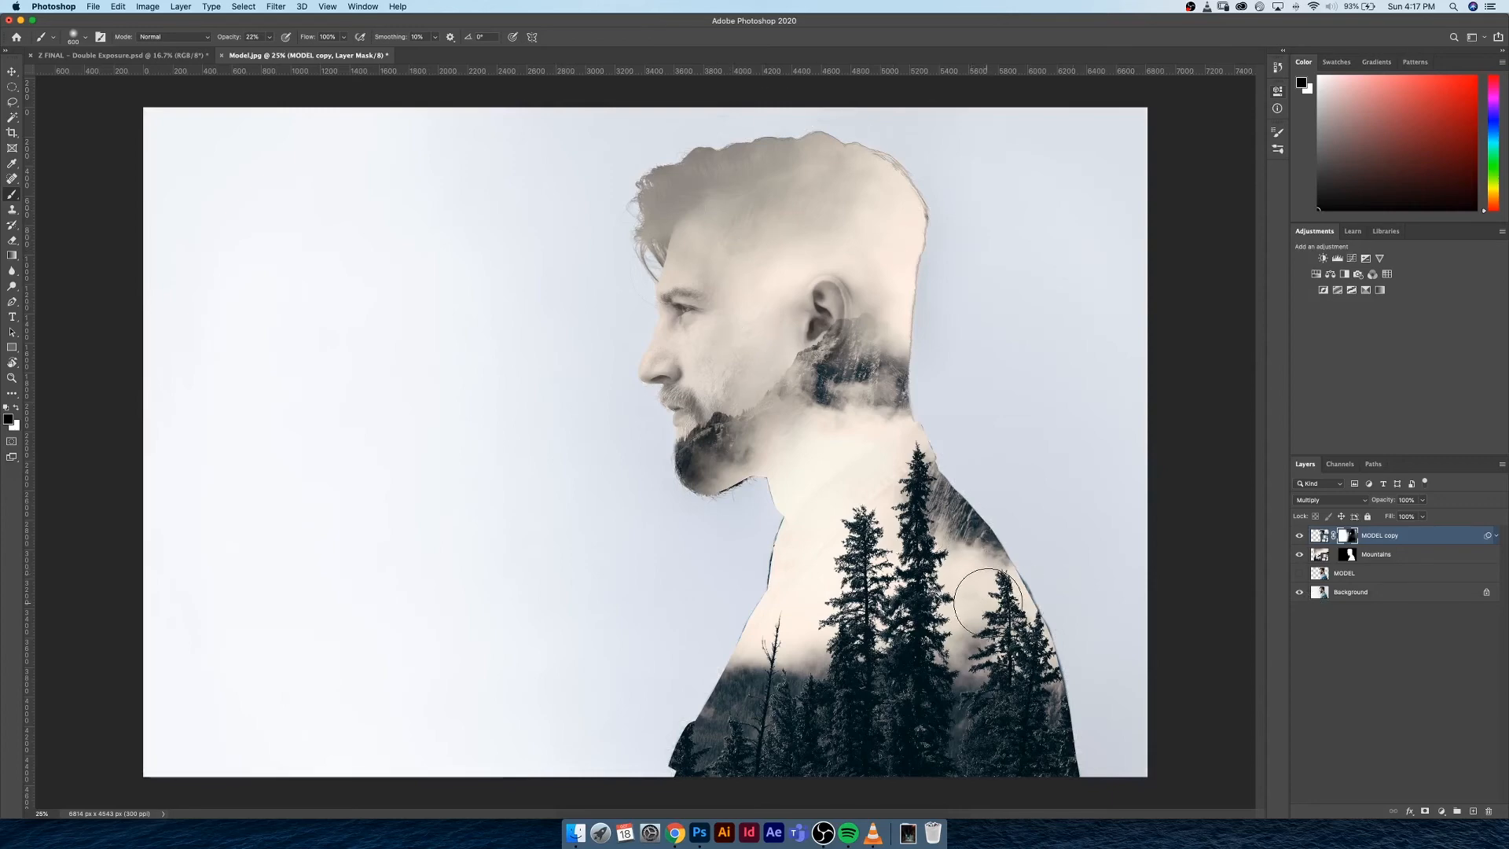
key("super+equal")
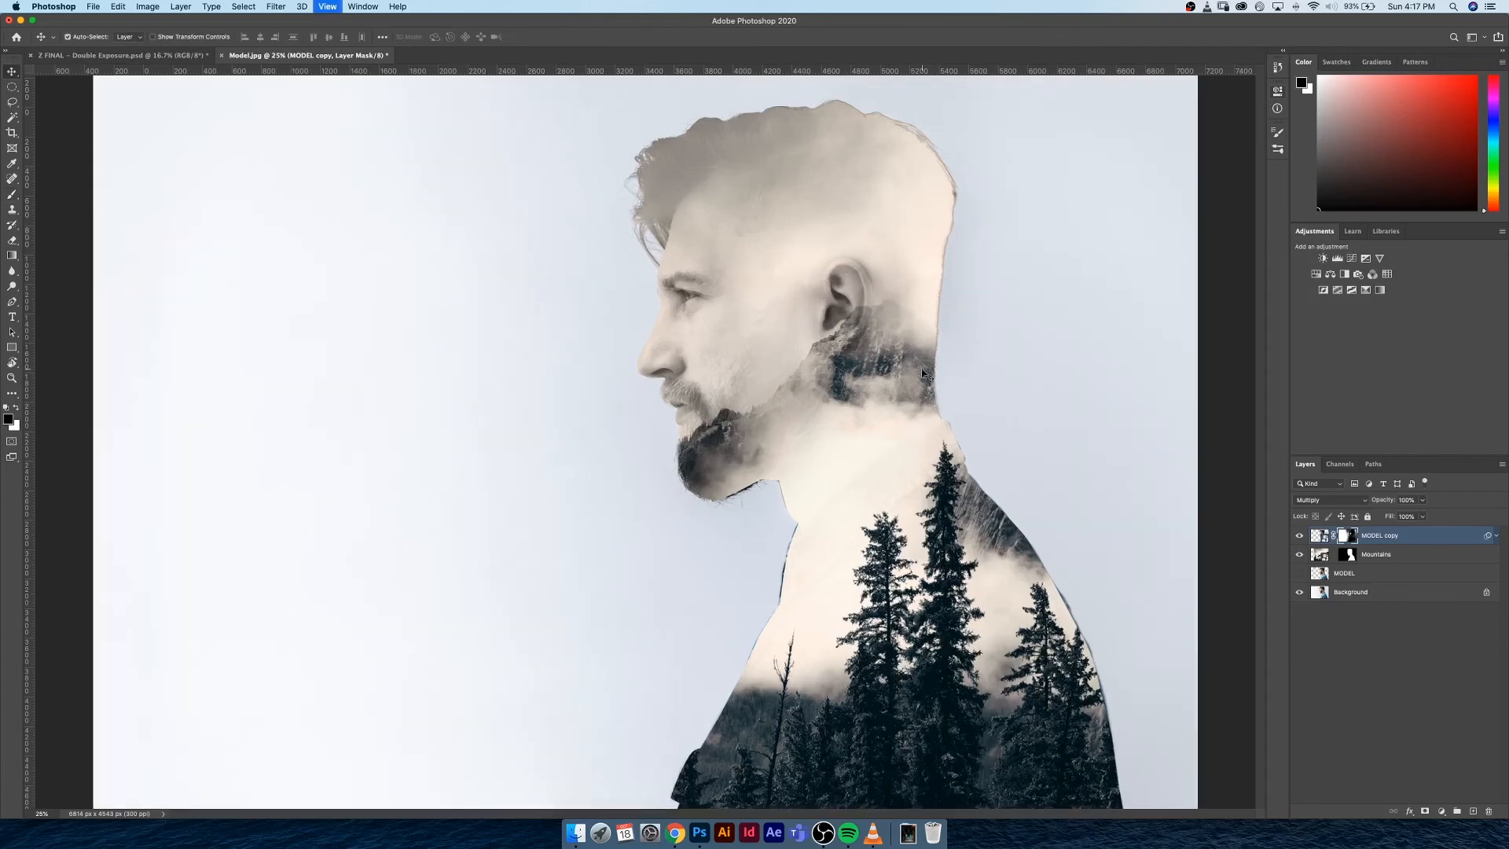
key("super+minus")
key("super+minus")
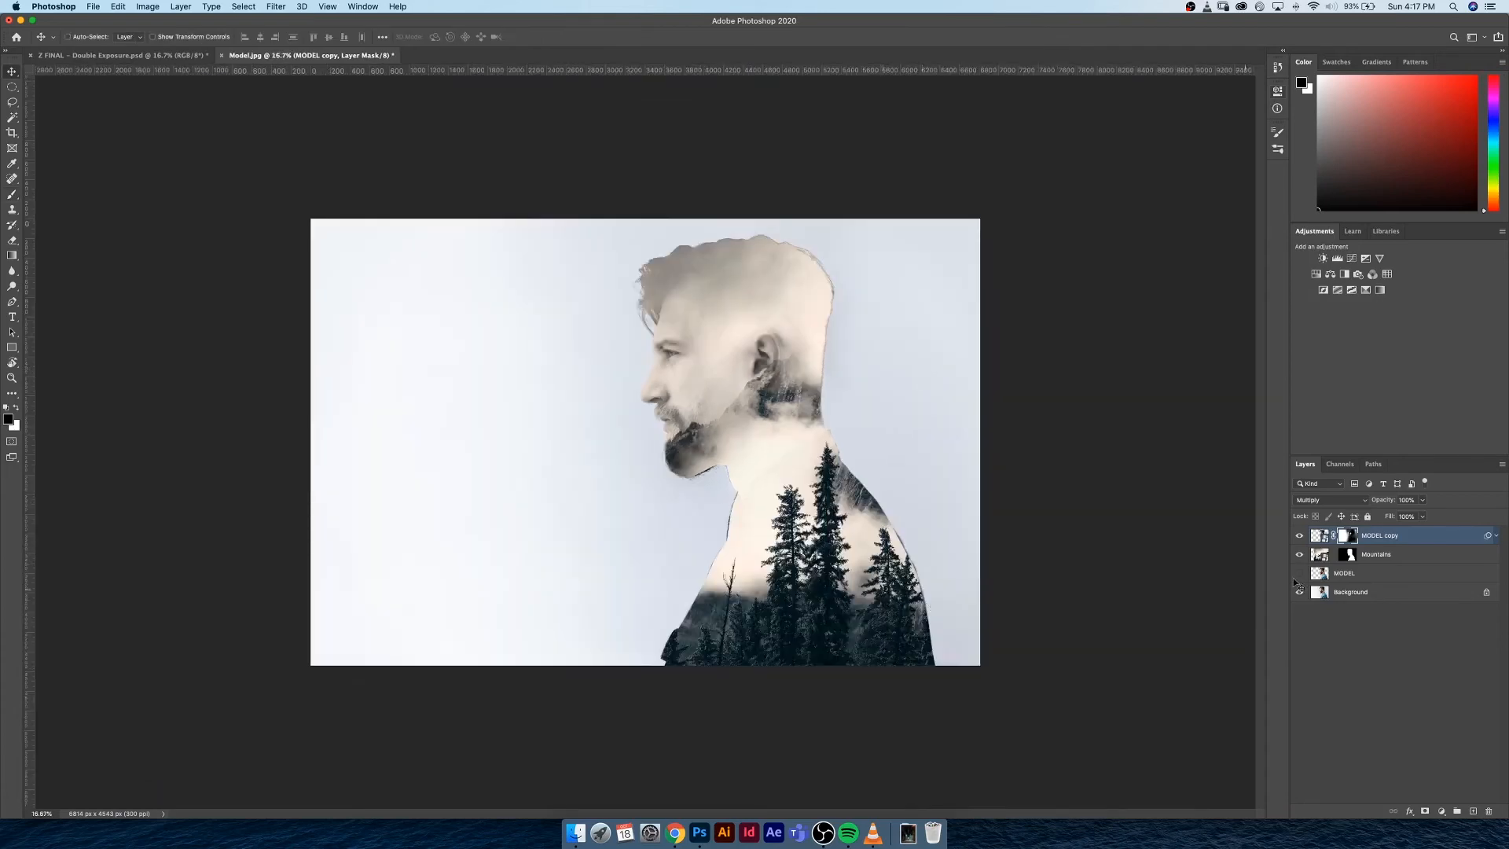
Try filling a new layer above the Background with a cream colour sampled from the model's neck, and delete the layer
left_click(1379, 600)
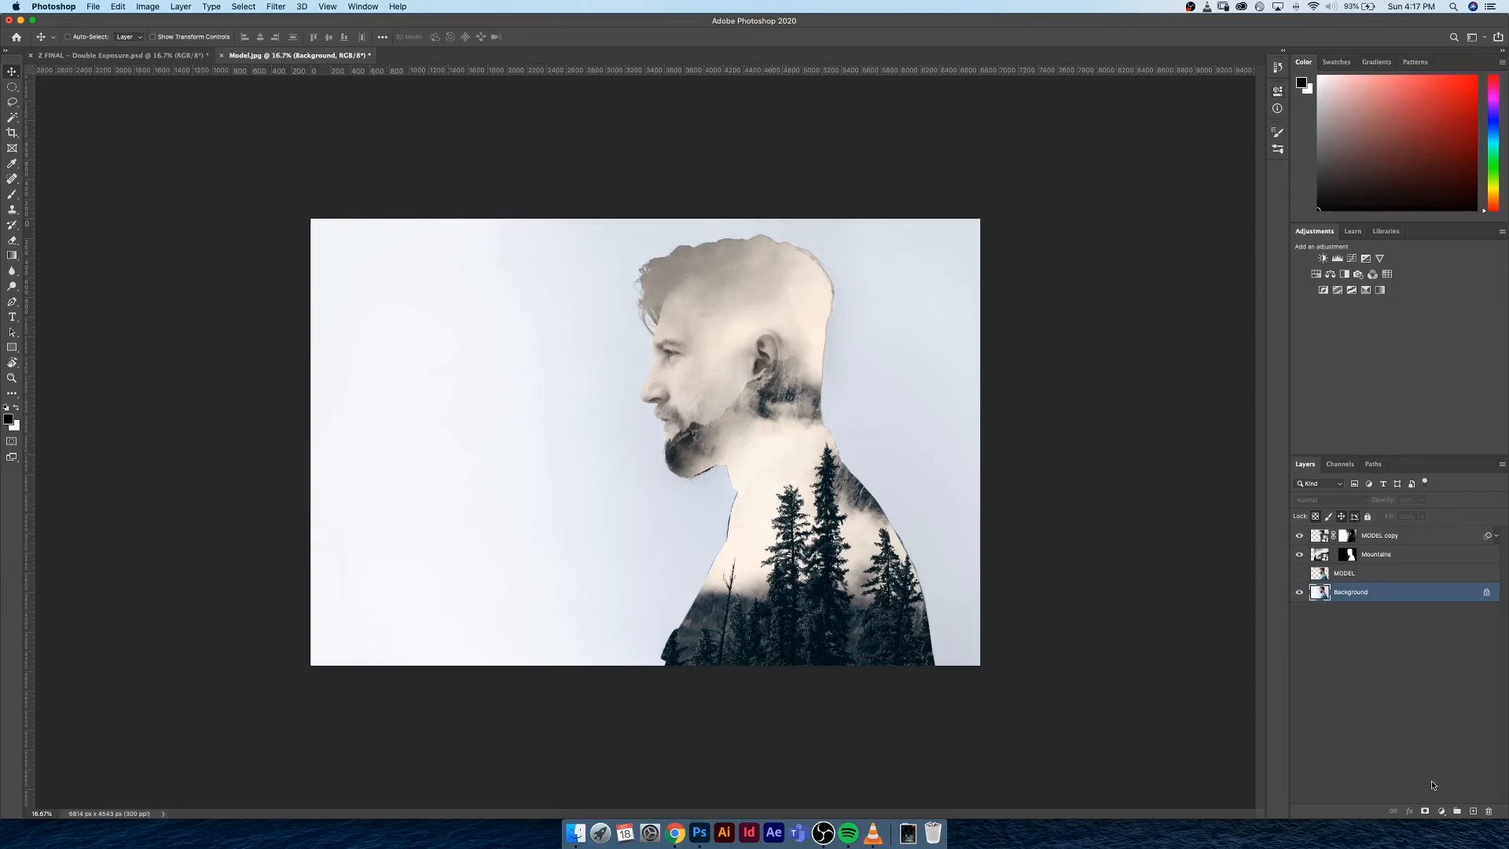
left_click(1472, 810)
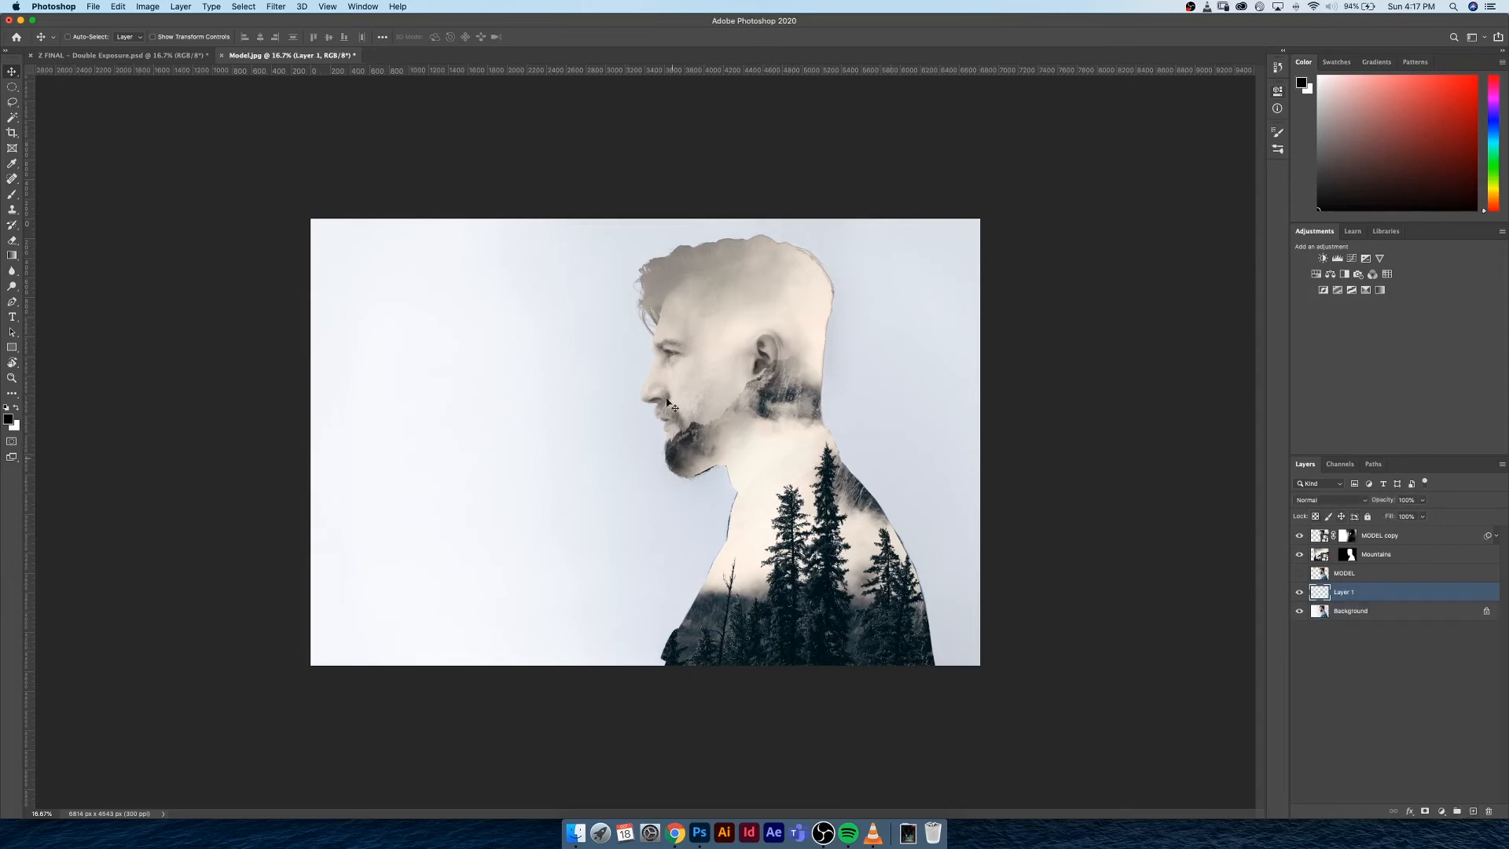
key("i")
left_click(757, 459)
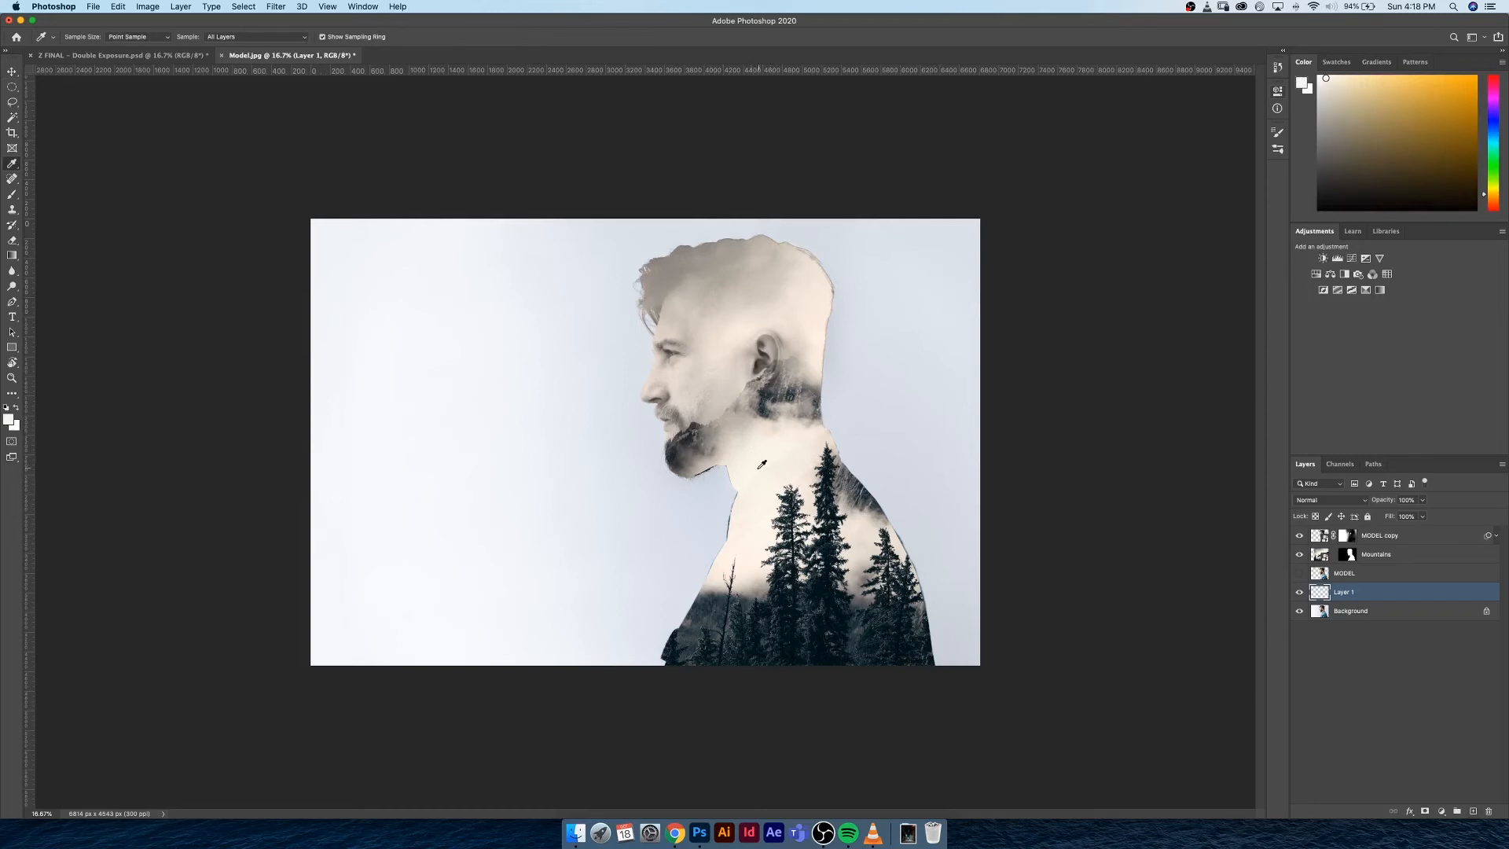
left_click(759, 464)
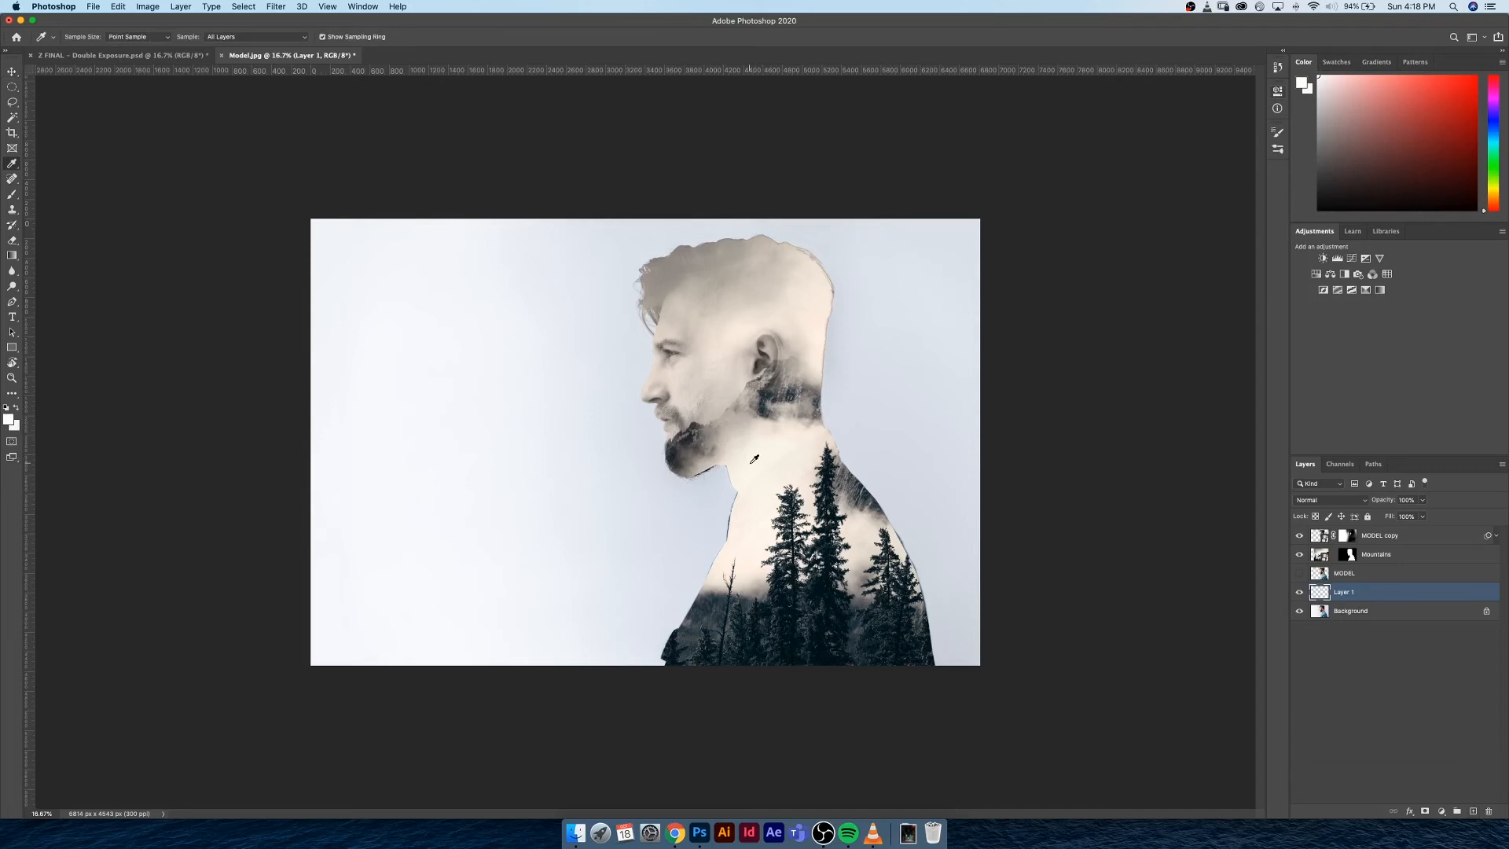
key("alt+Delete")
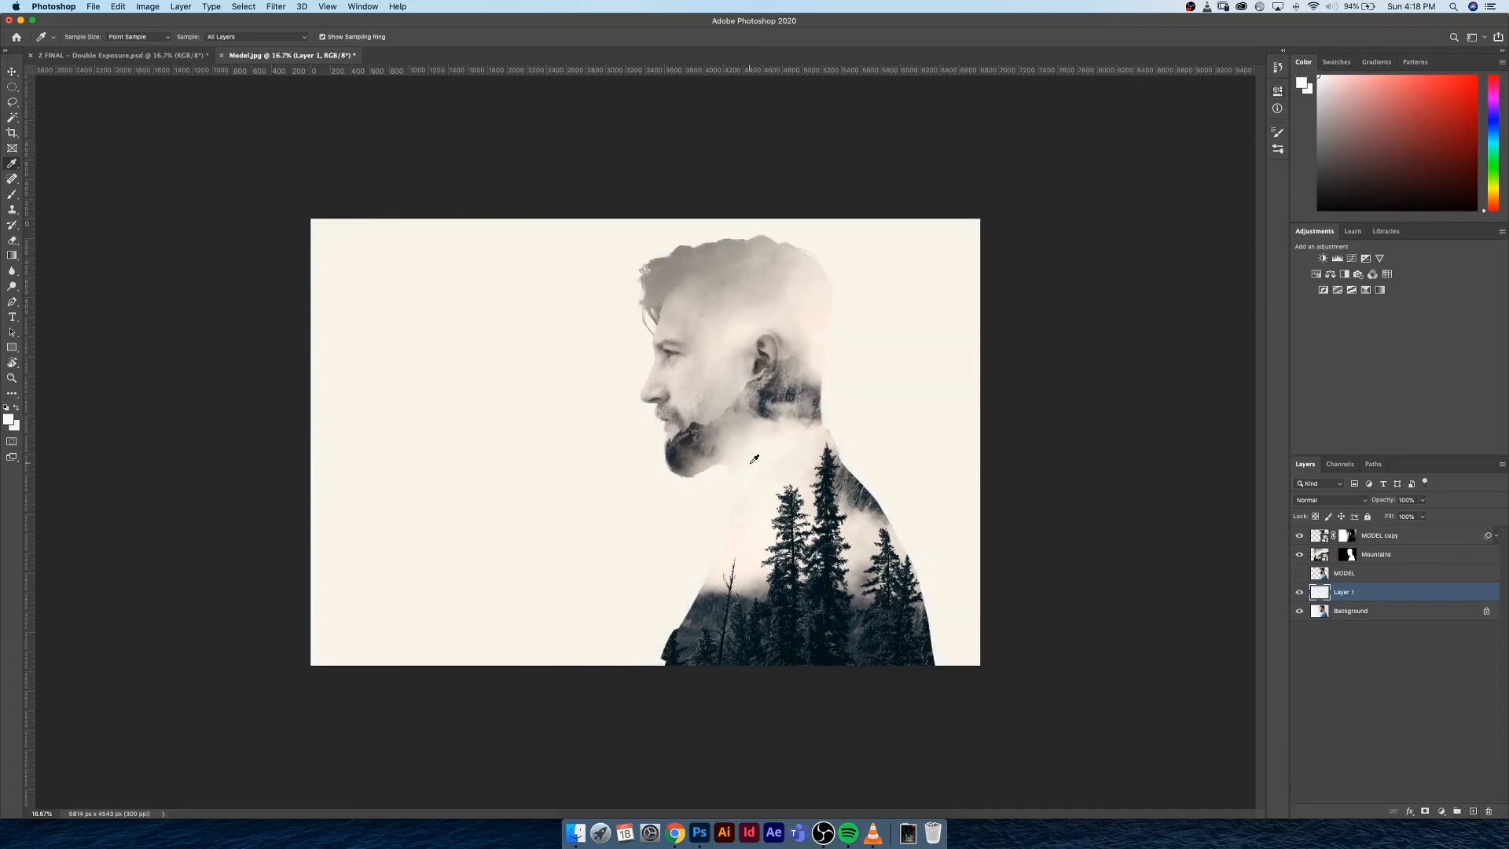
key("Delete")
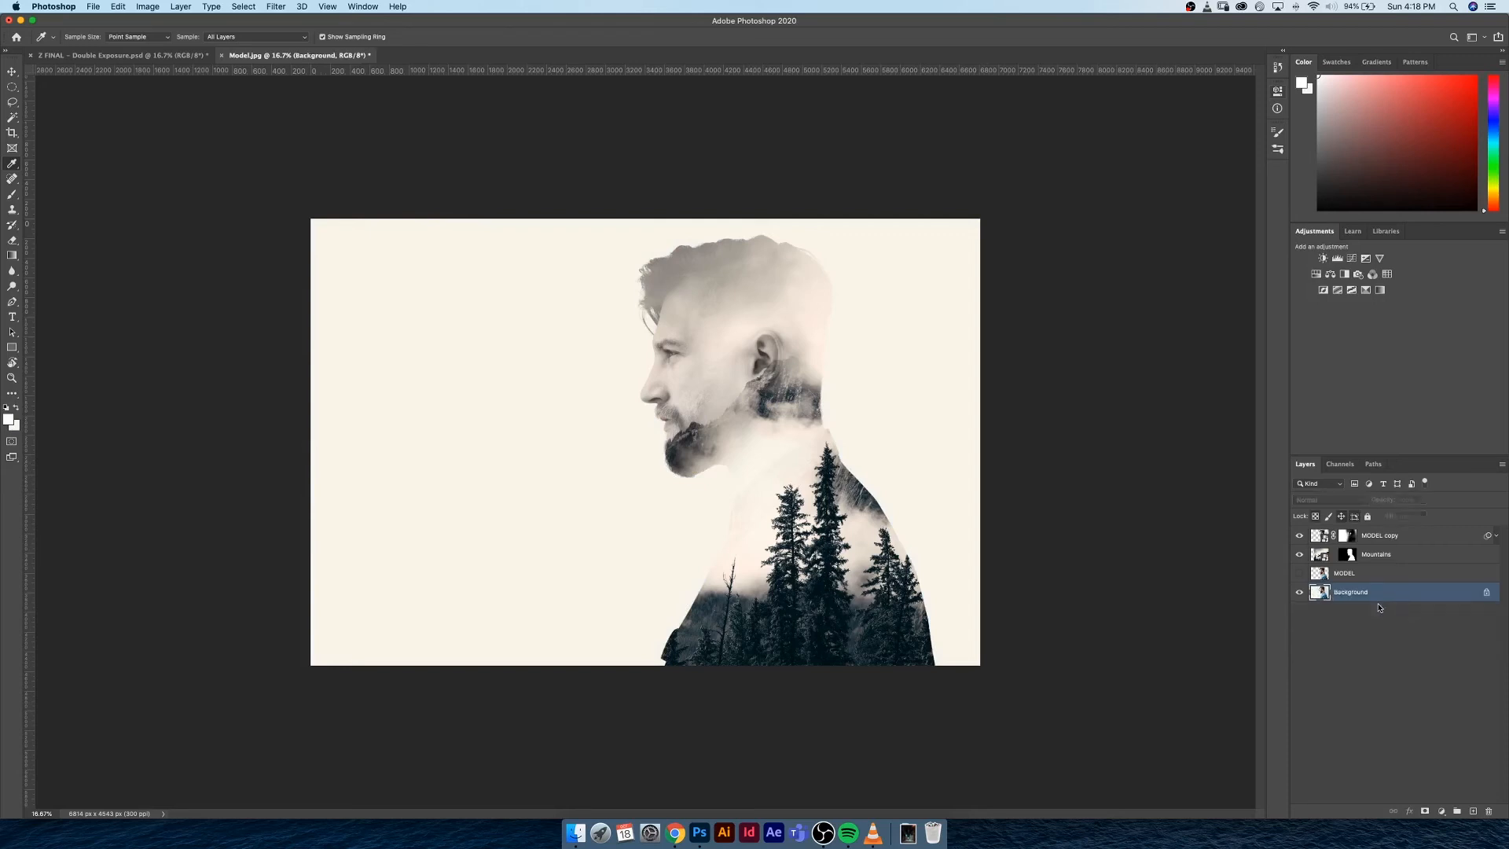
Add a Solid Color fill layer above the Background, using the light cream tone sampled from the mist inside the figure
left_click(1441, 811)
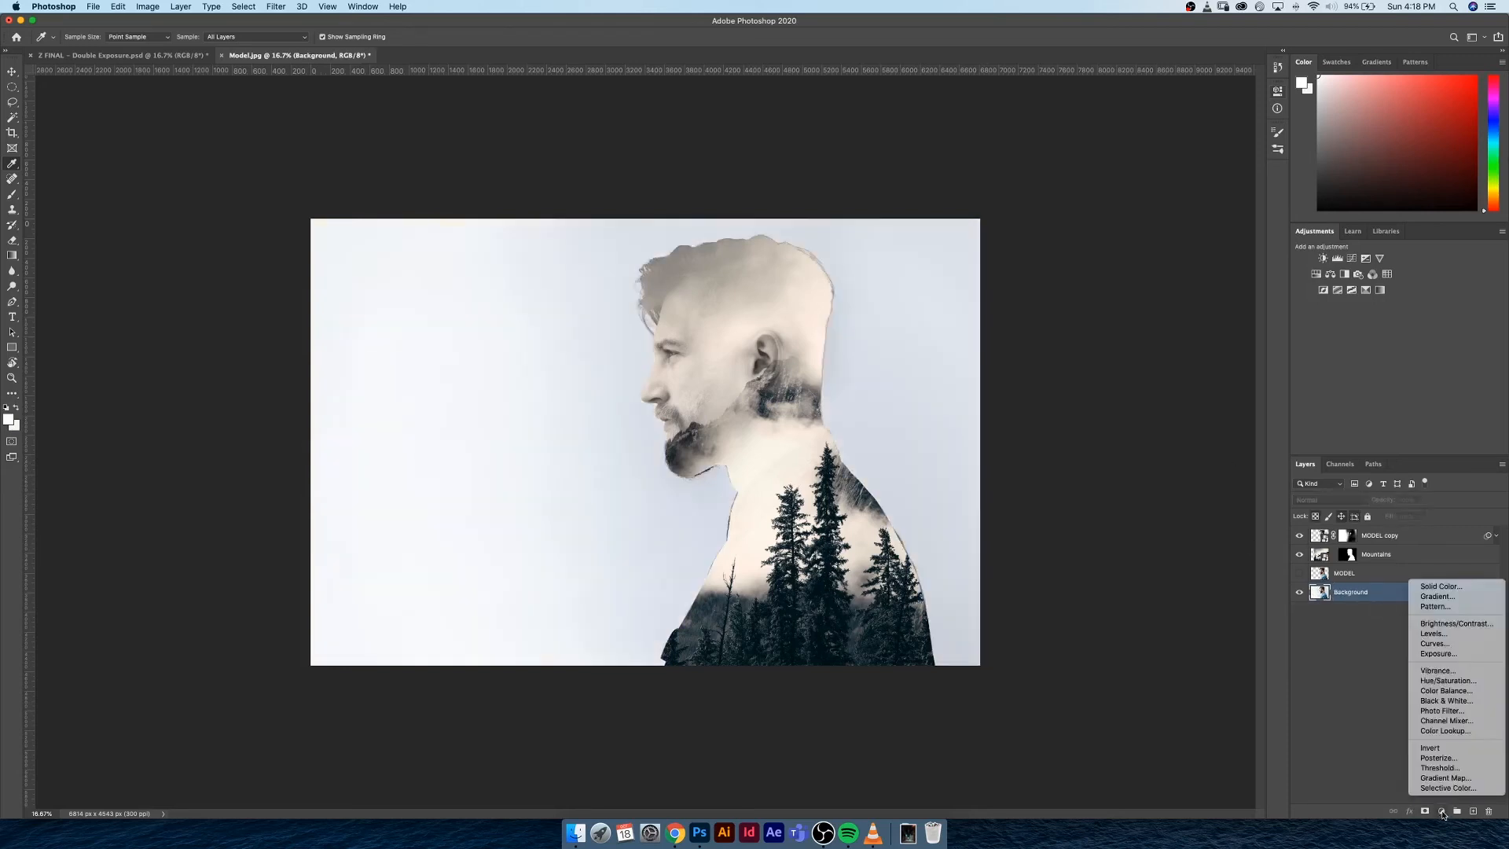
left_click(1372, 774)
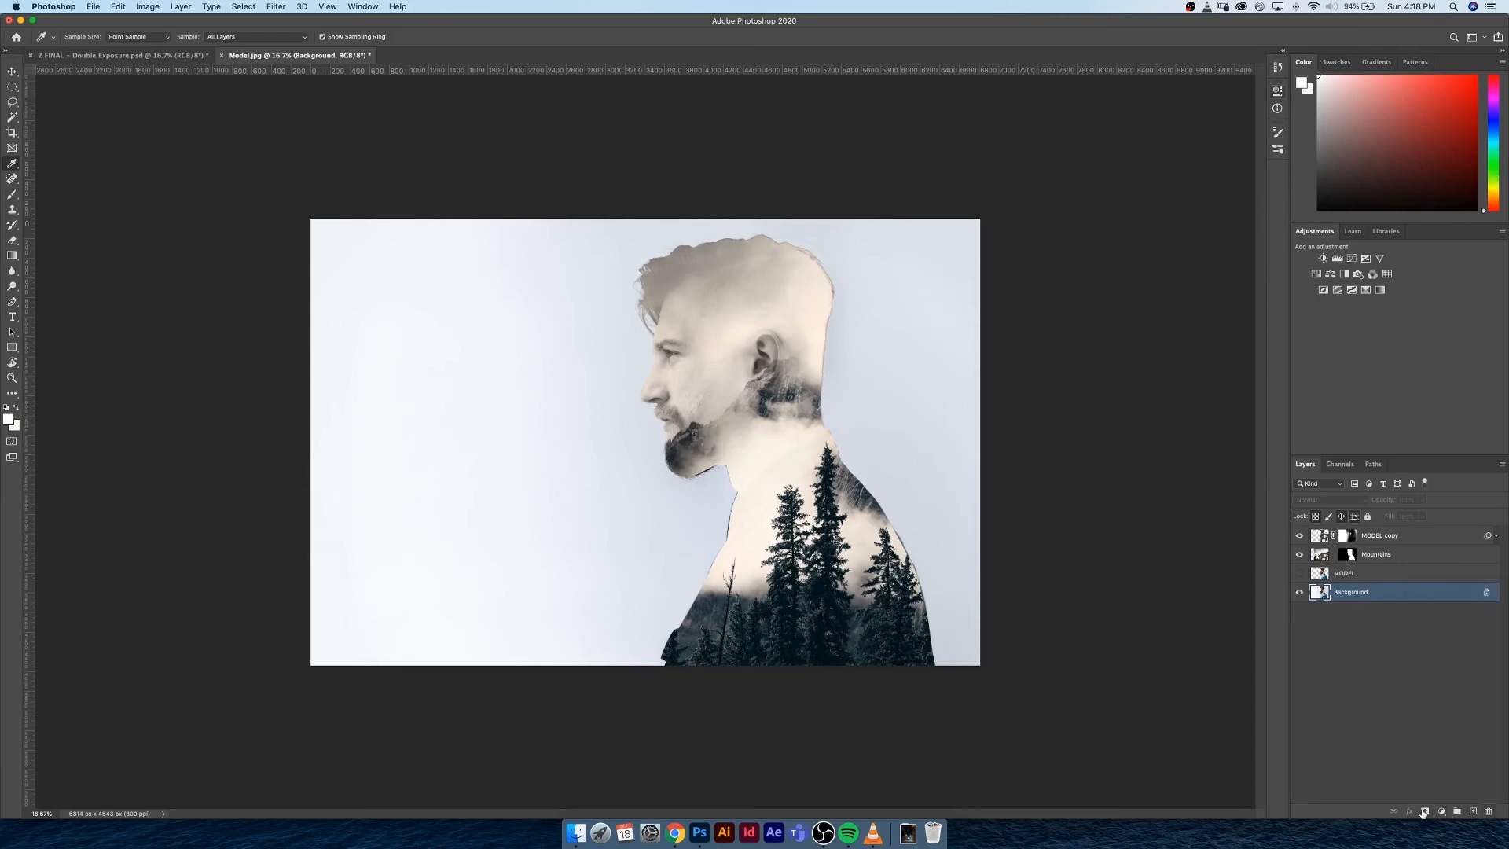
left_click(1442, 811)
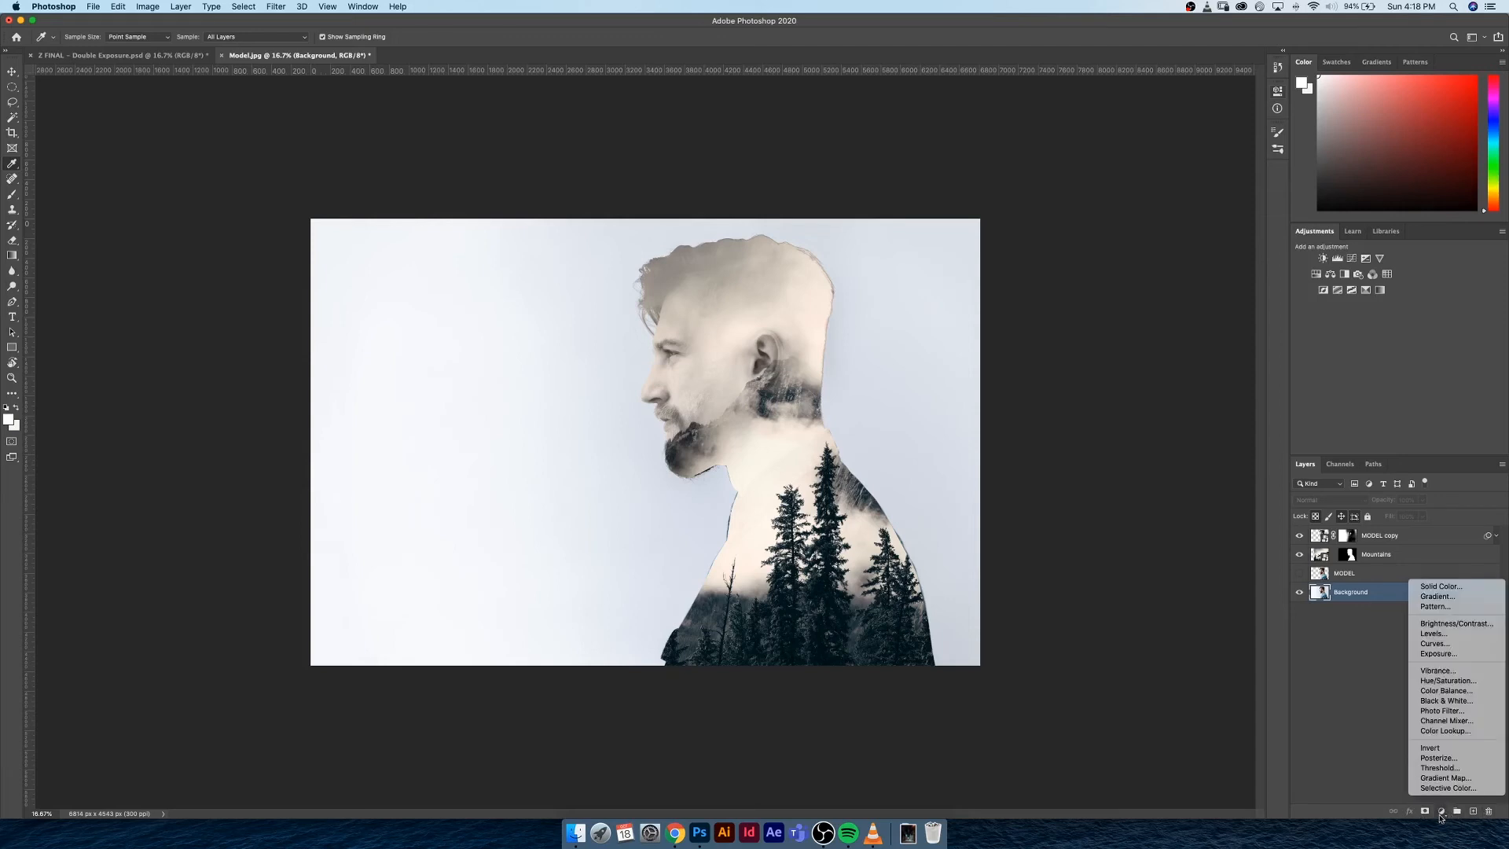
left_click(1431, 587)
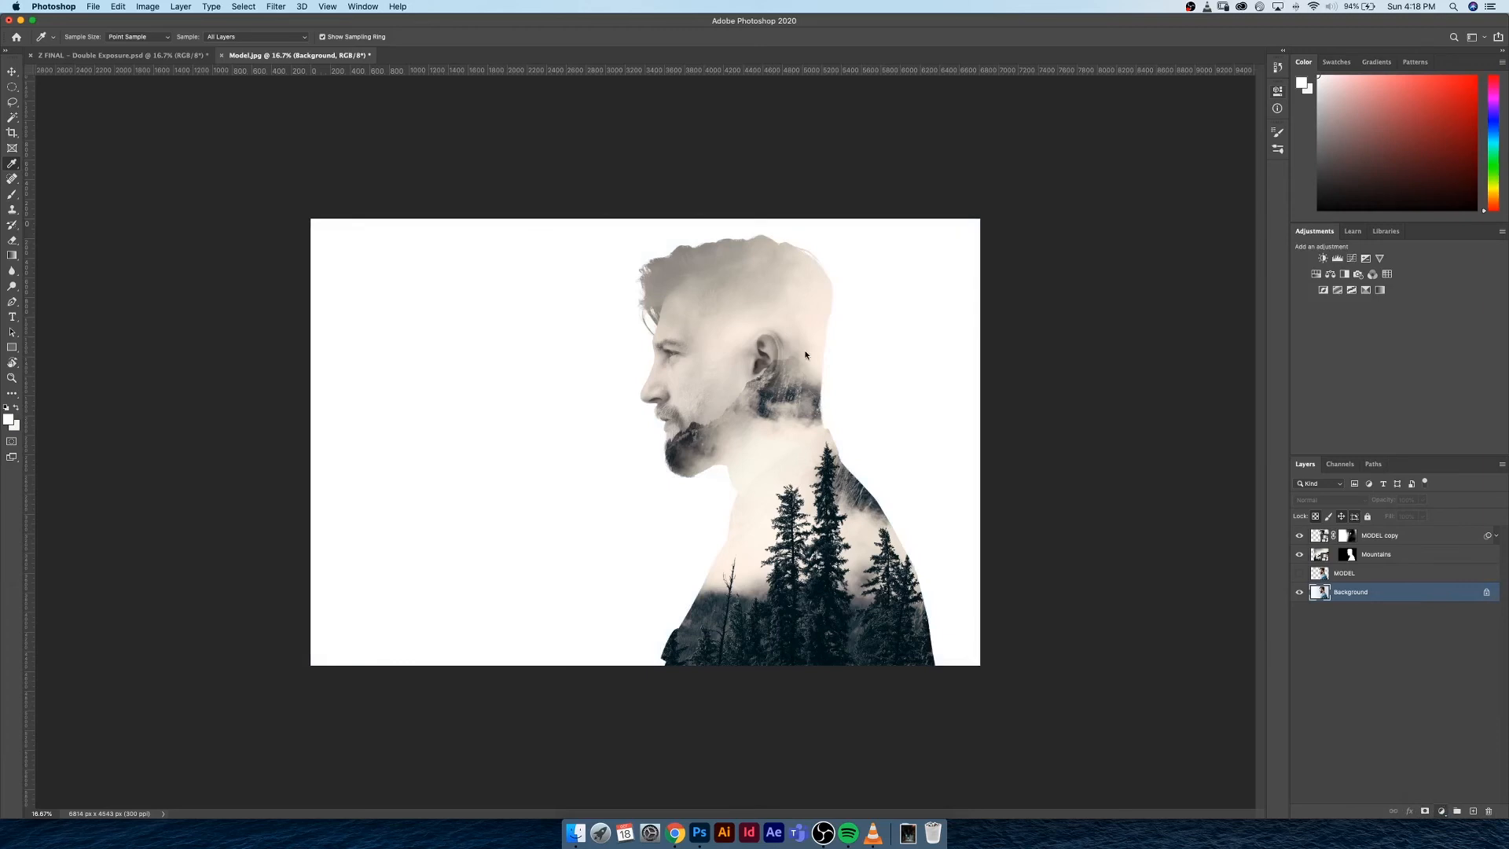
left_click_drag(485, 465, 346, 421)
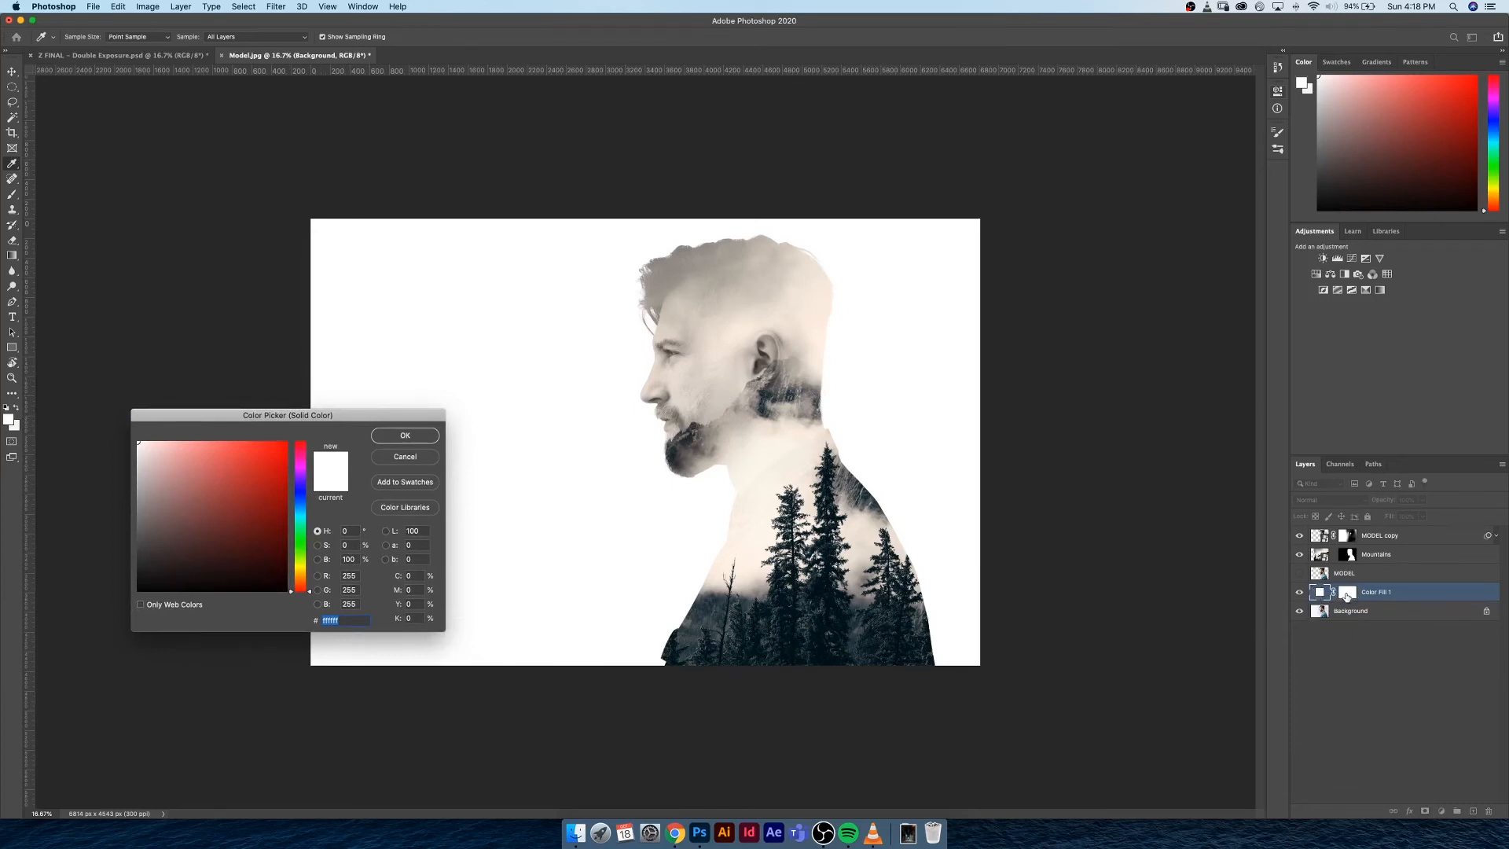
left_click(733, 330)
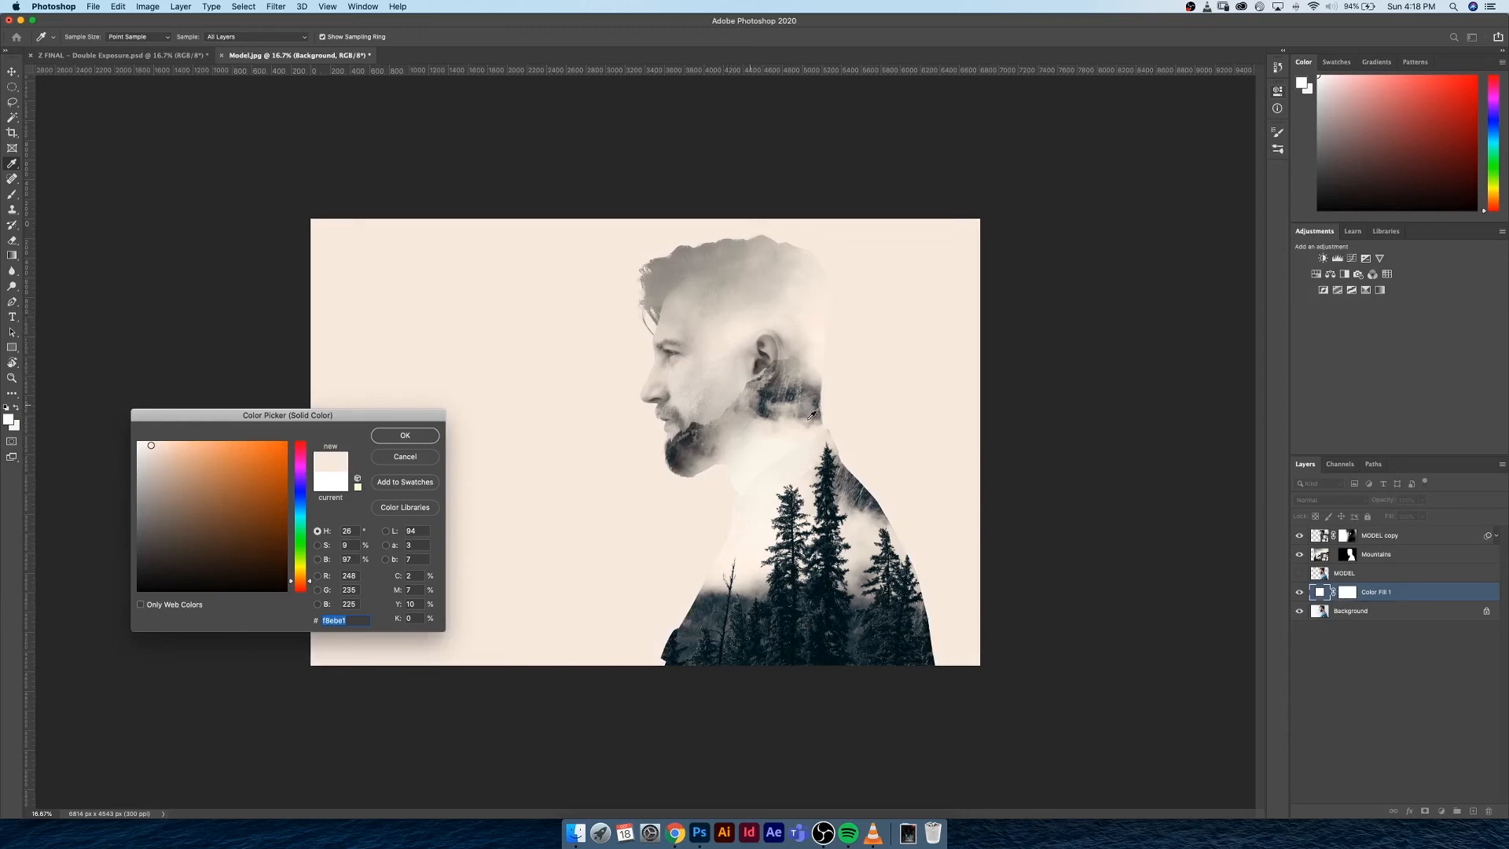
left_click(792, 442)
left_click(430, 439)
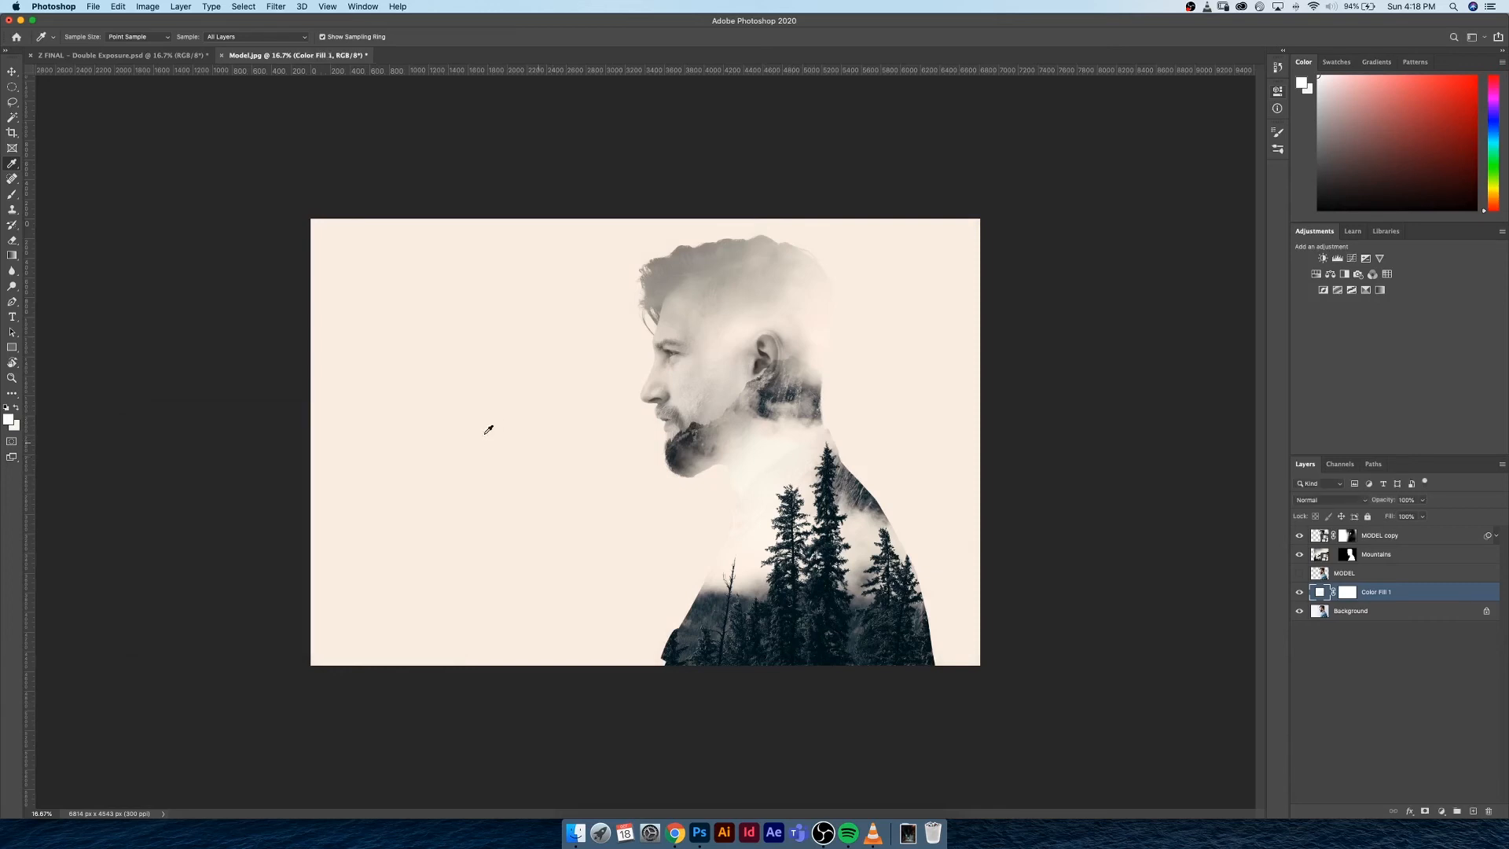
key("v")
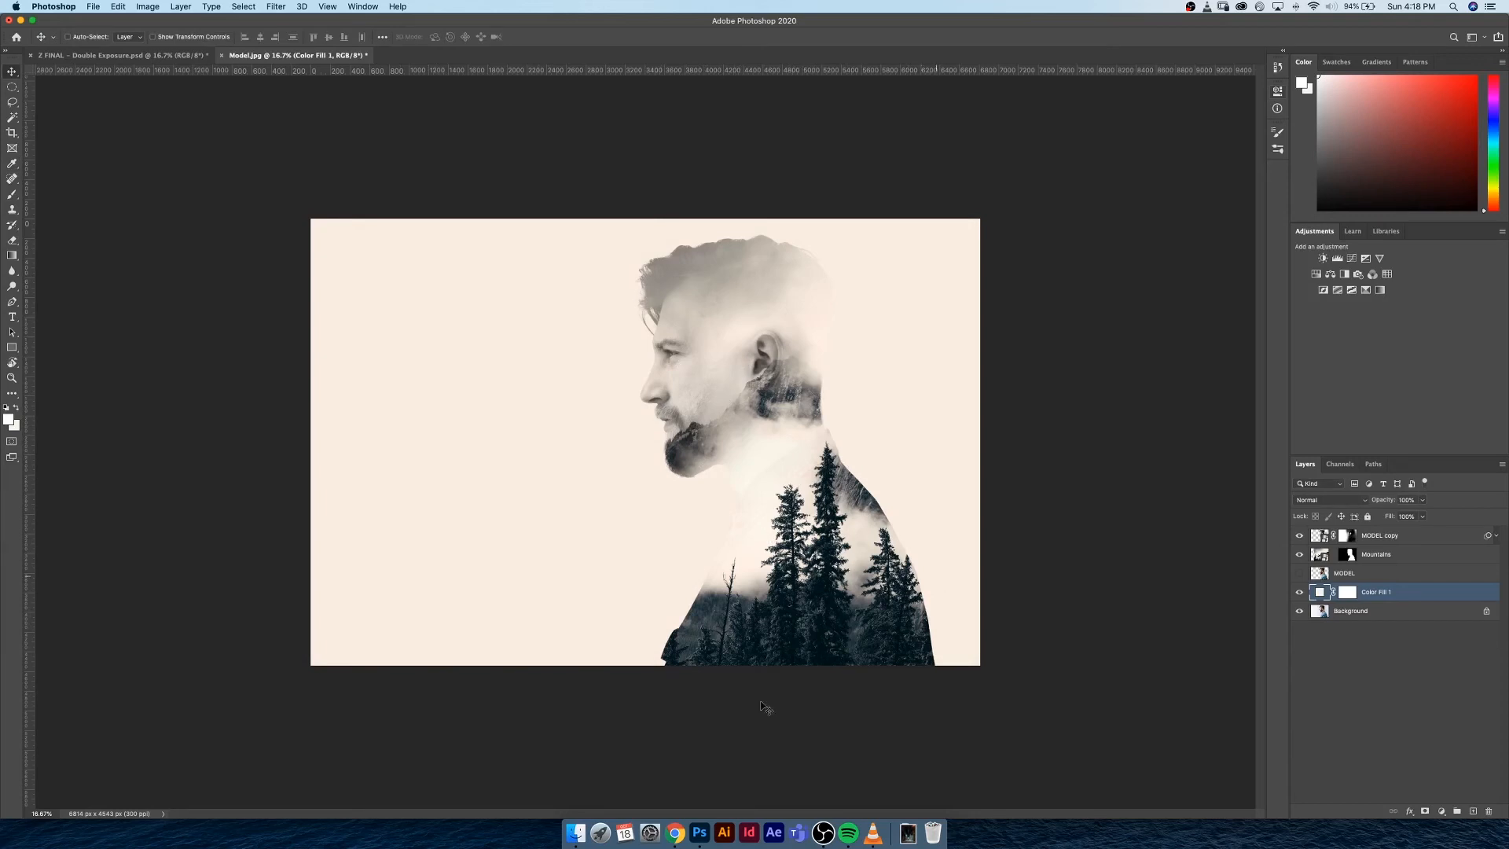
Place Mountains.jpg from the Double Exposure Demo folder above the colour fill layer and scale it to cover the canvas
left_click(576, 833)
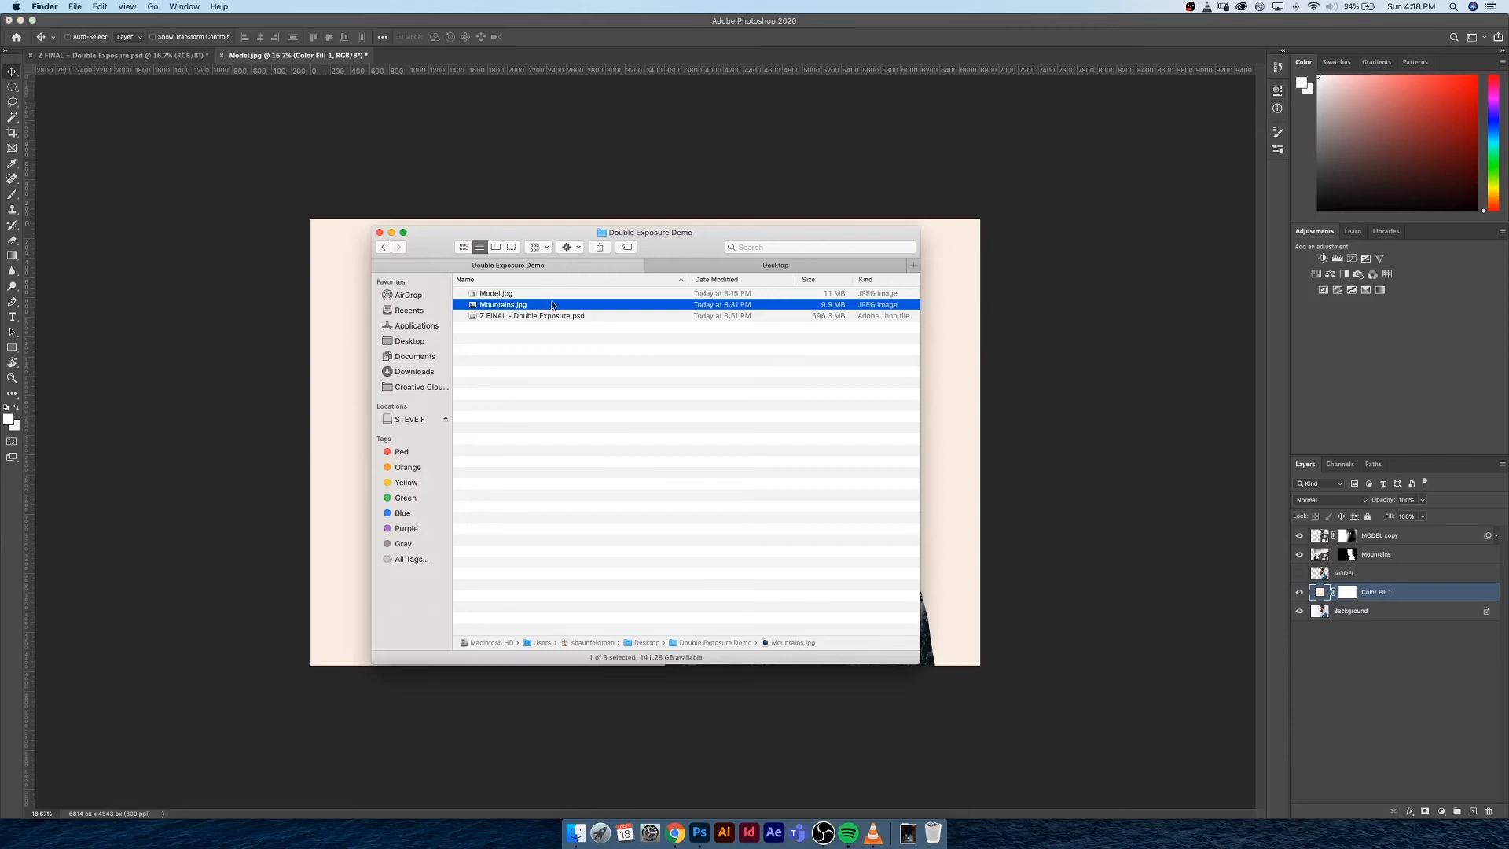
left_click_drag(549, 304, 985, 370)
left_click_drag(462, 305, 327, 357)
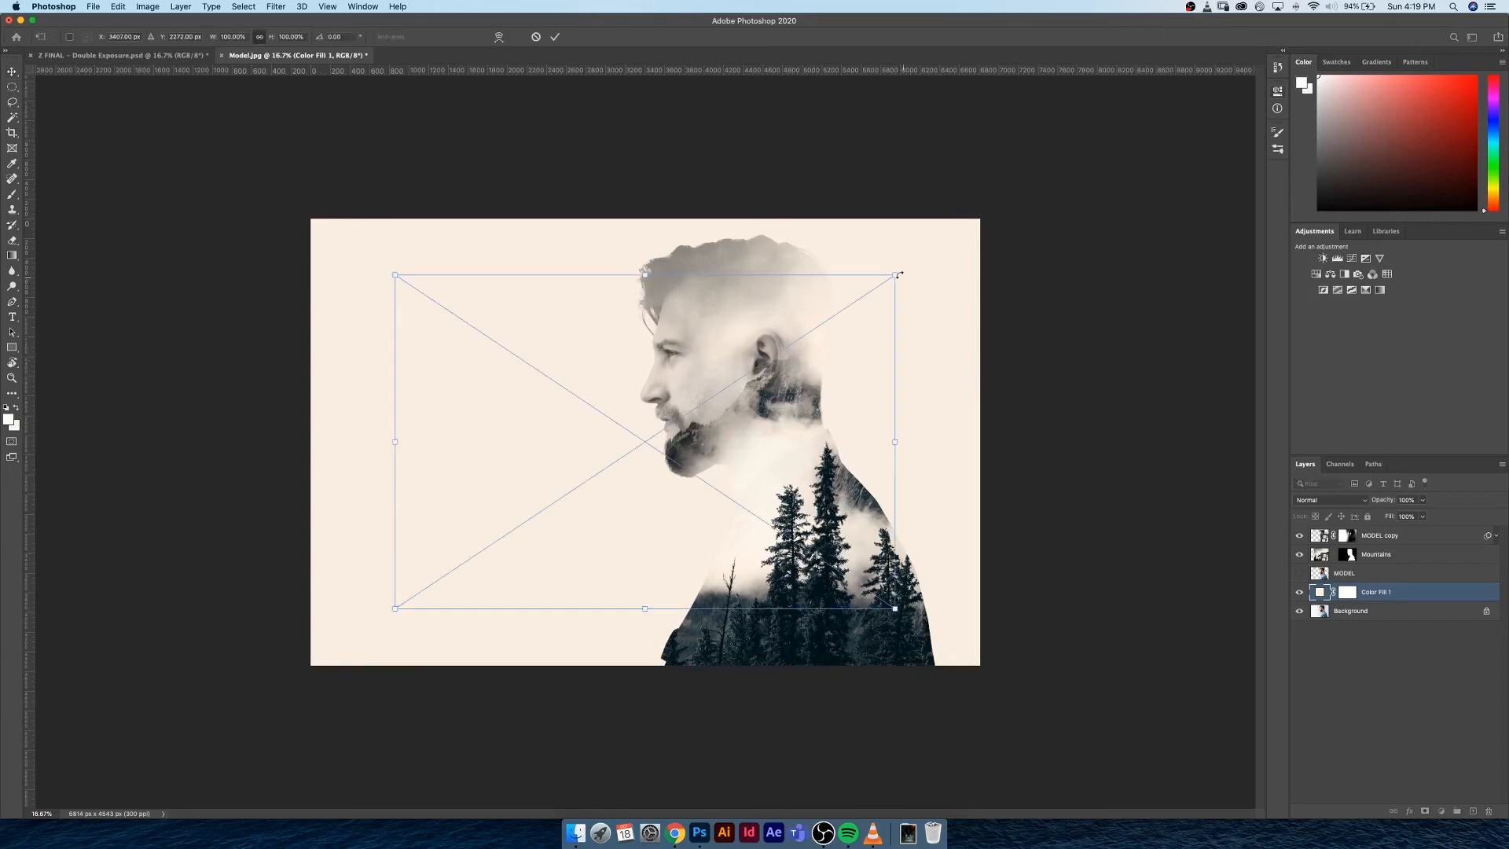
left_click_drag(904, 273, 1009, 224)
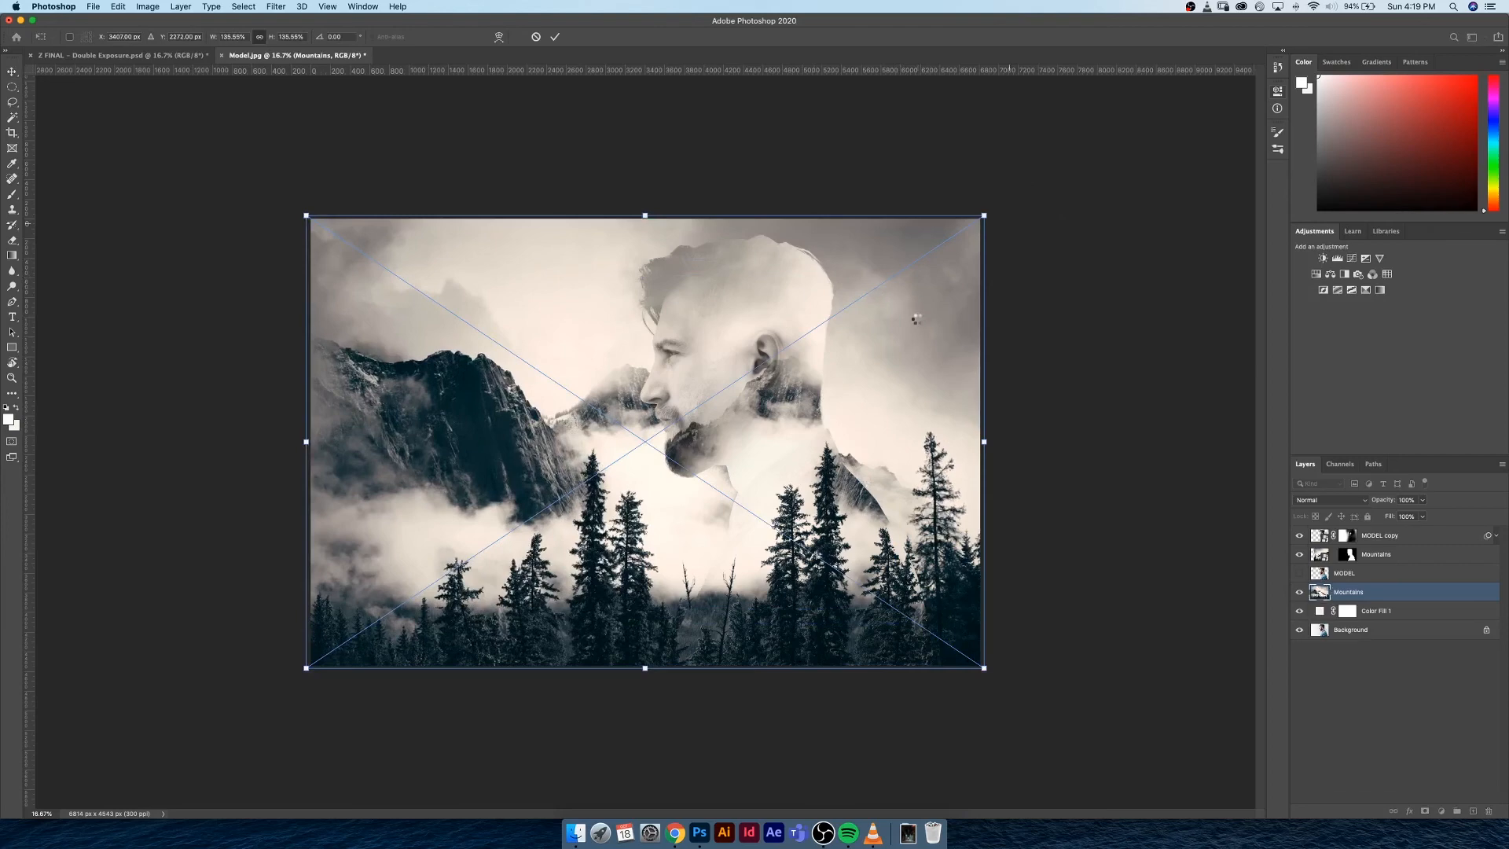
key("Return")
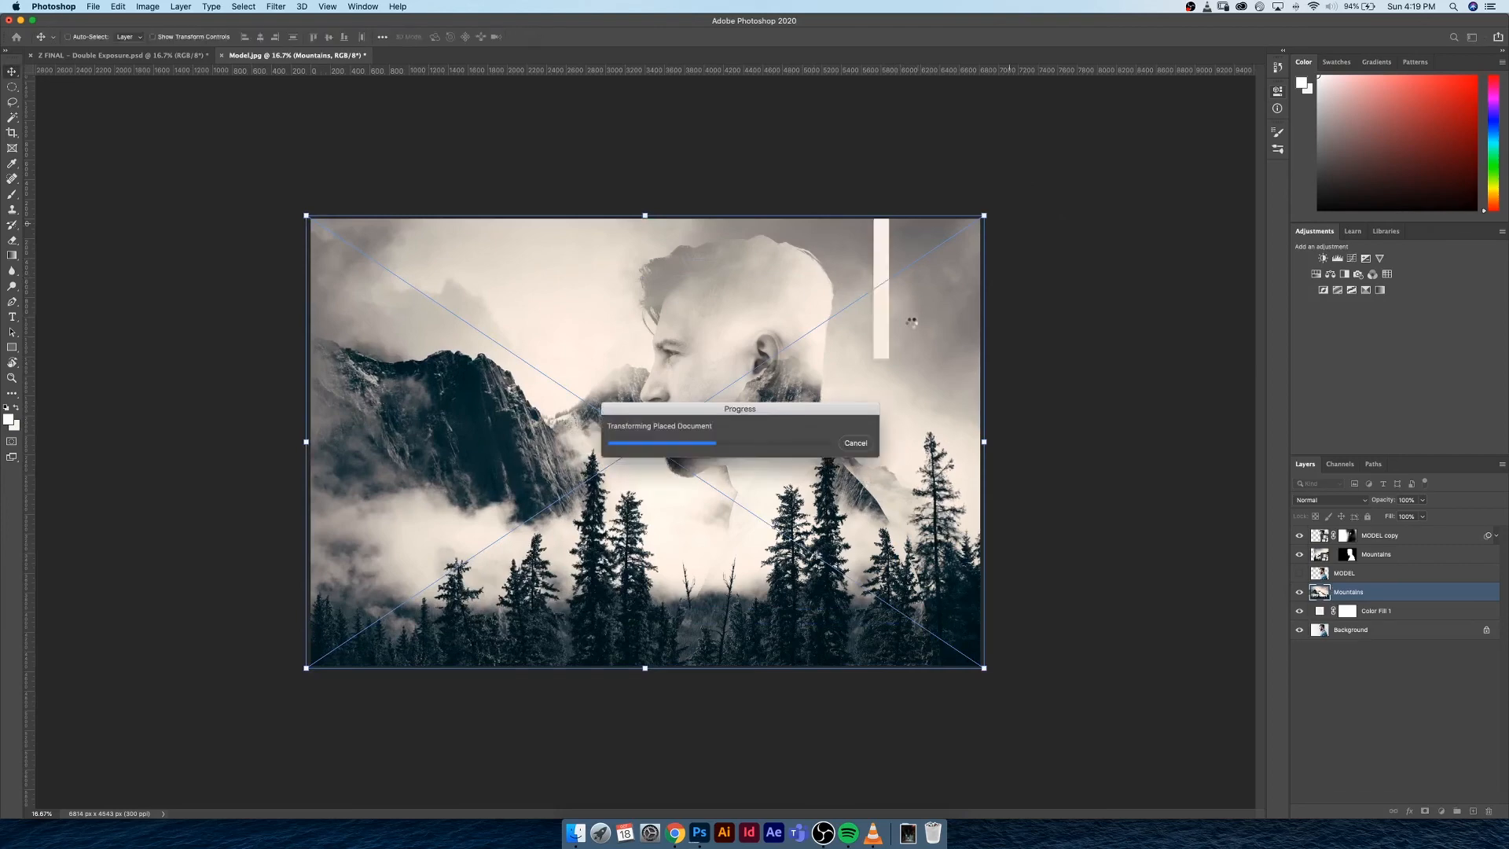
Lower the opacity of the newly placed Mountains layer to a faint backdrop and set its blend mode to Linear Burn
left_click(1407, 501)
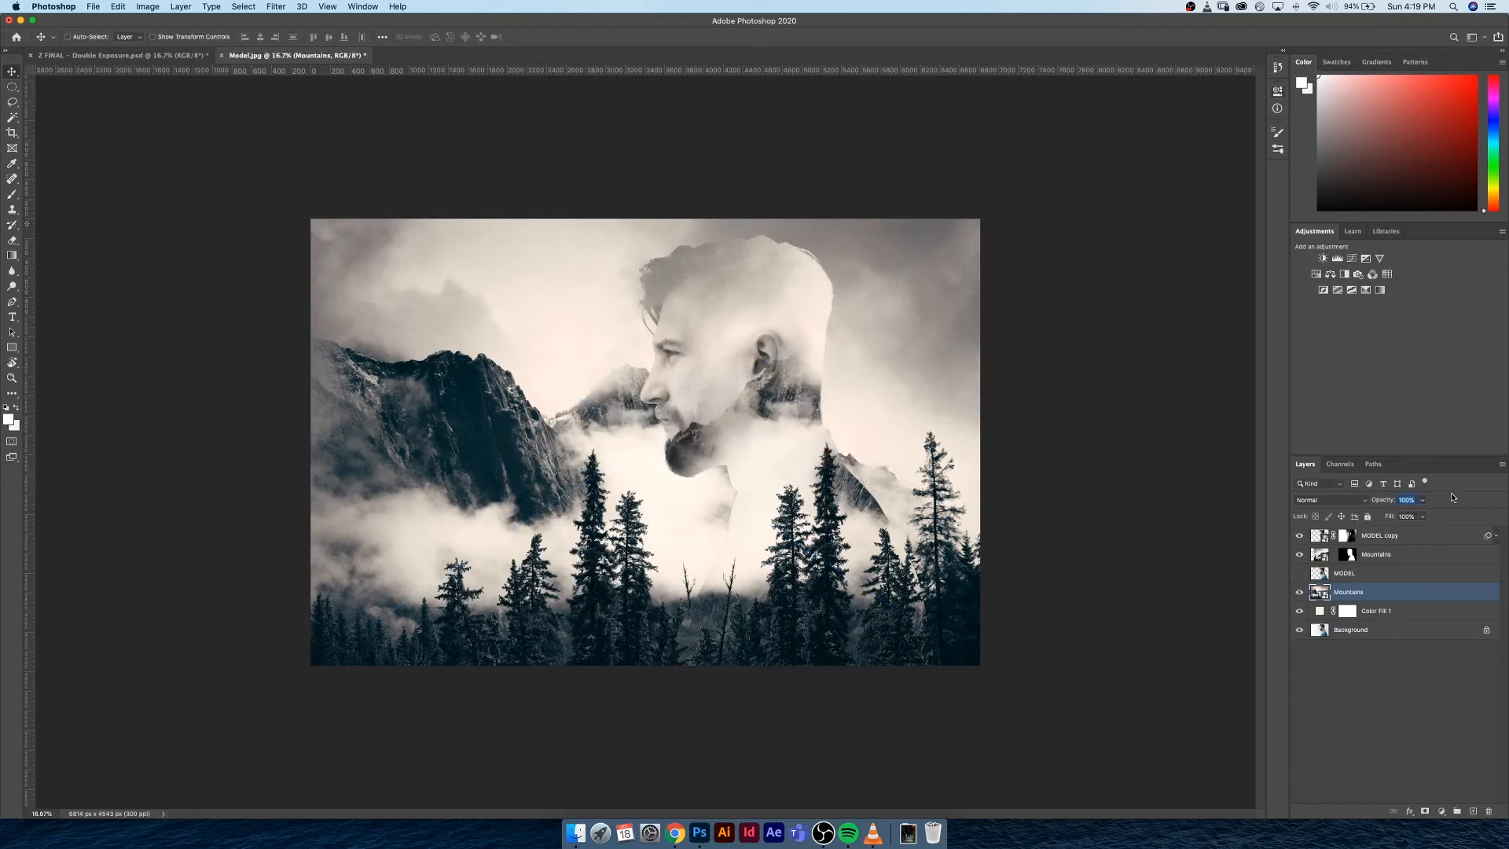
type("20")
key("Return")
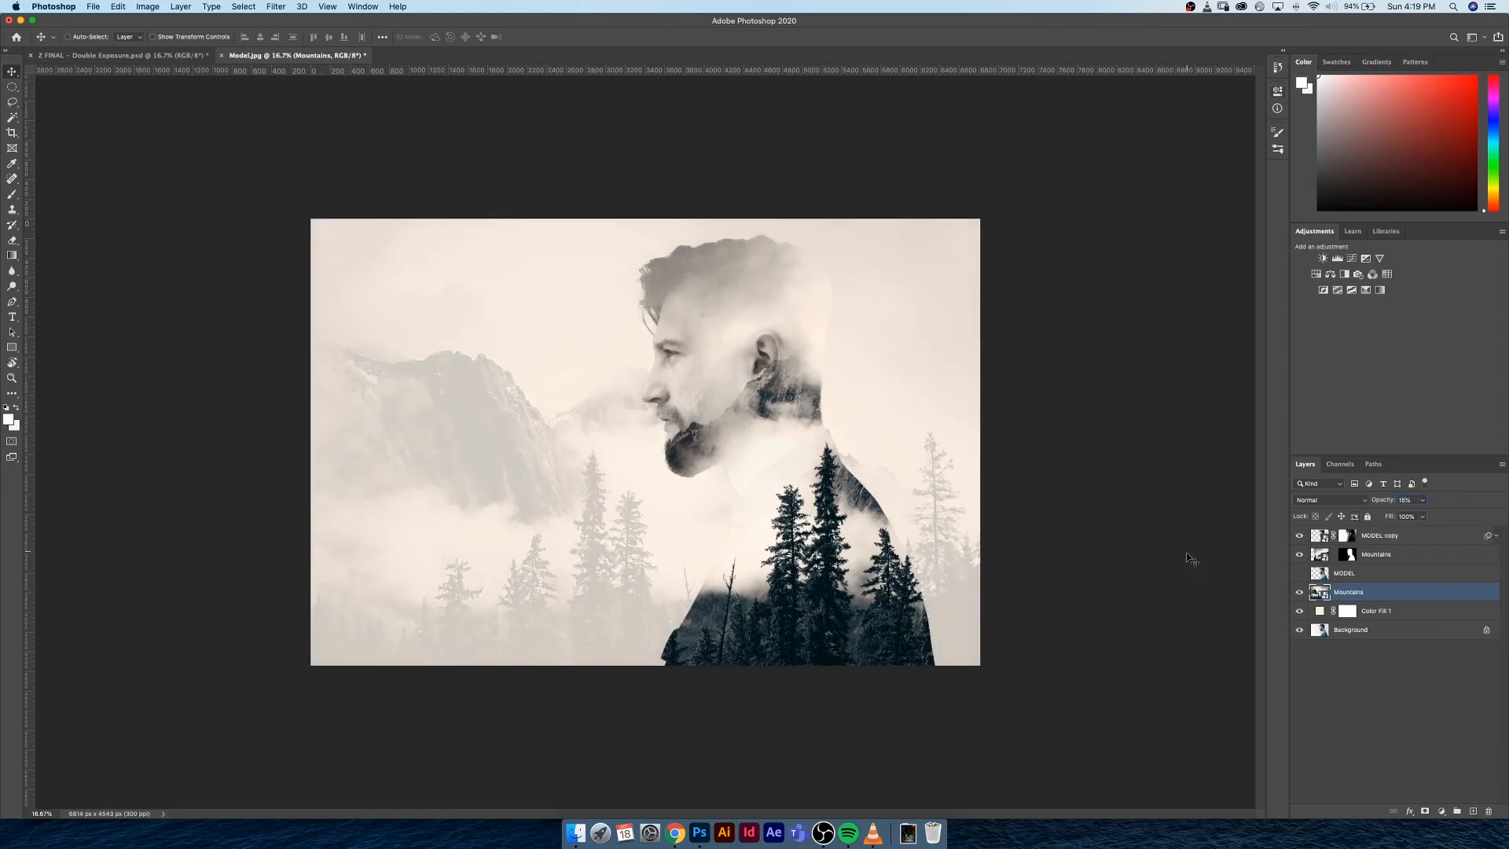
left_click(1377, 685)
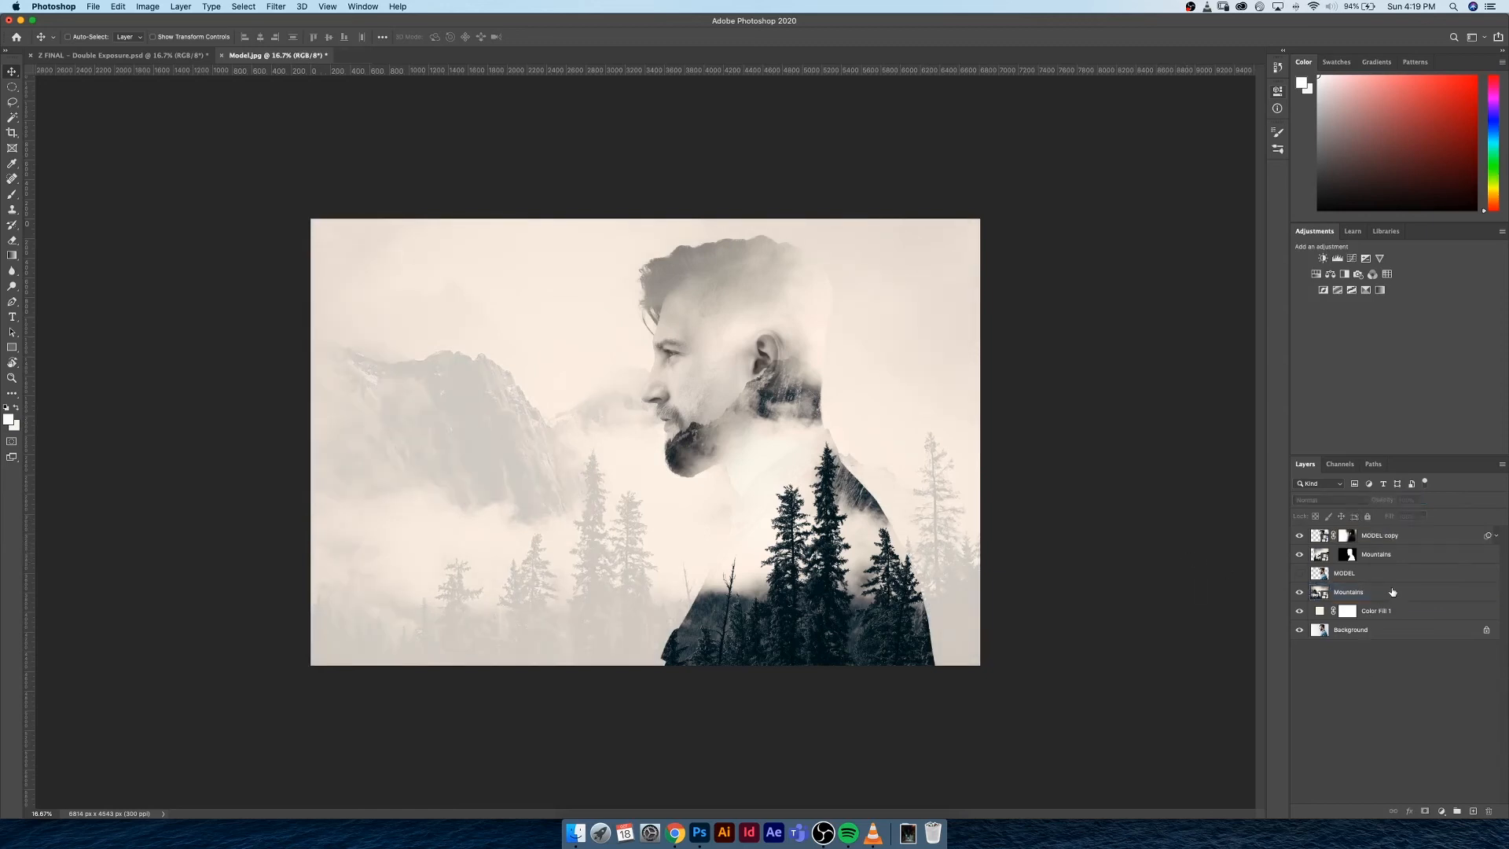
left_click(1352, 592)
left_click(1321, 500)
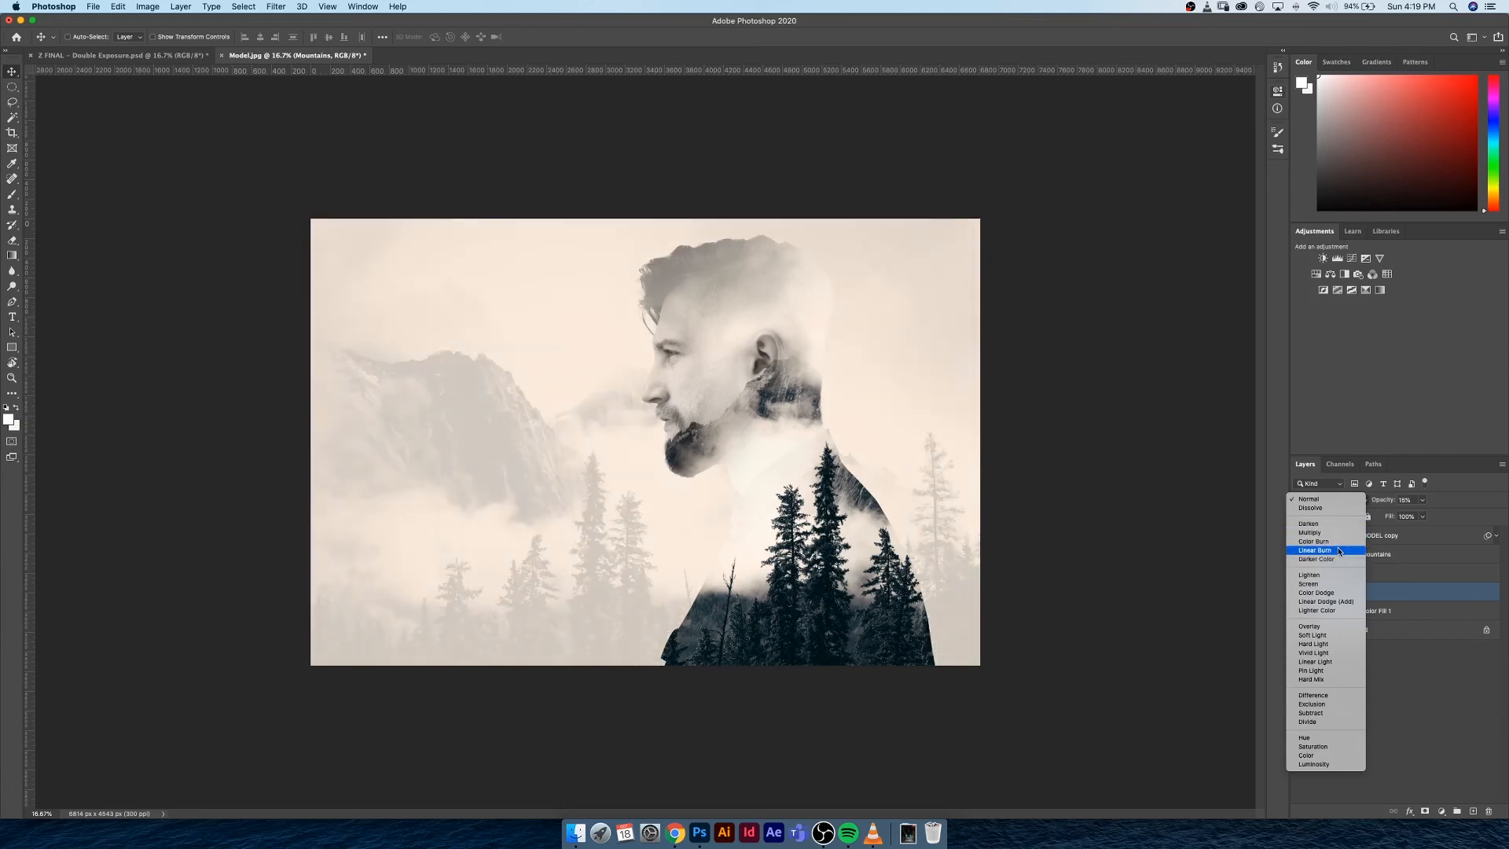
left_click(1338, 552)
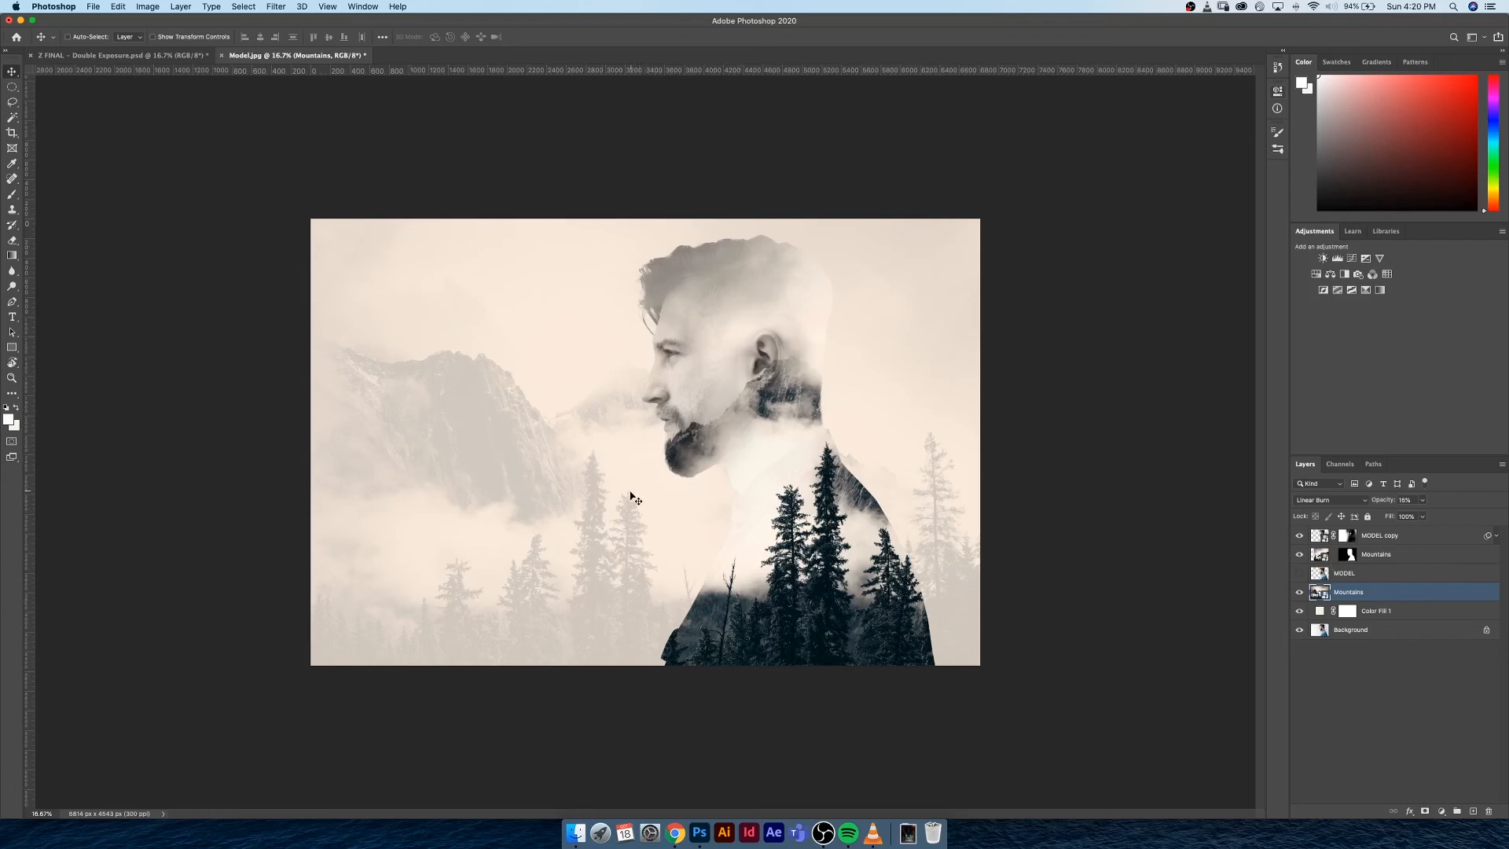
Apply a Gaussian Blur smart filter with a 247.5 px radius to the backdrop Mountains layer
left_click(276, 7)
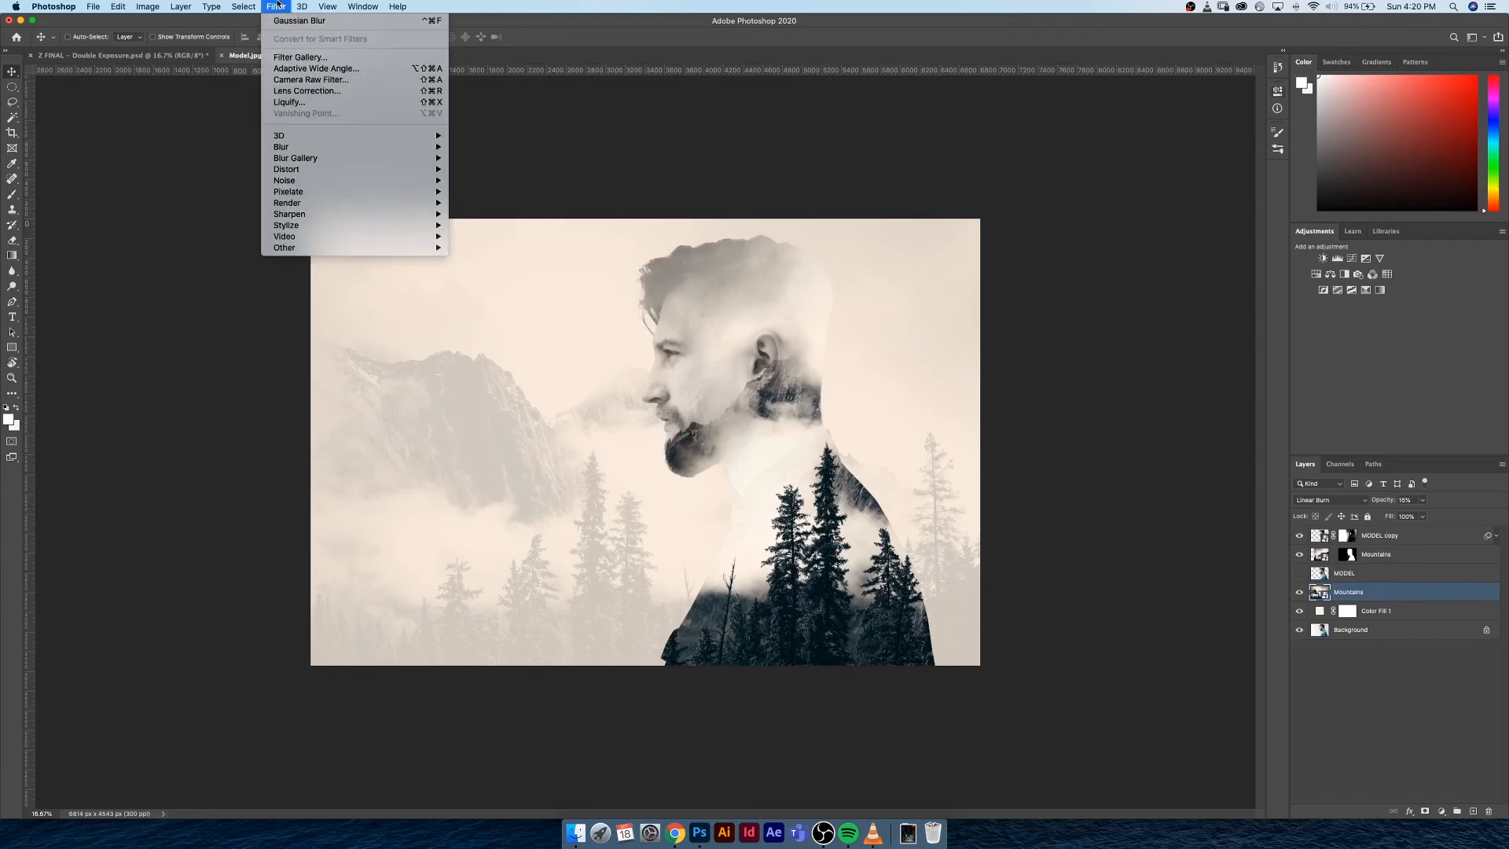
mouse_move(403, 147)
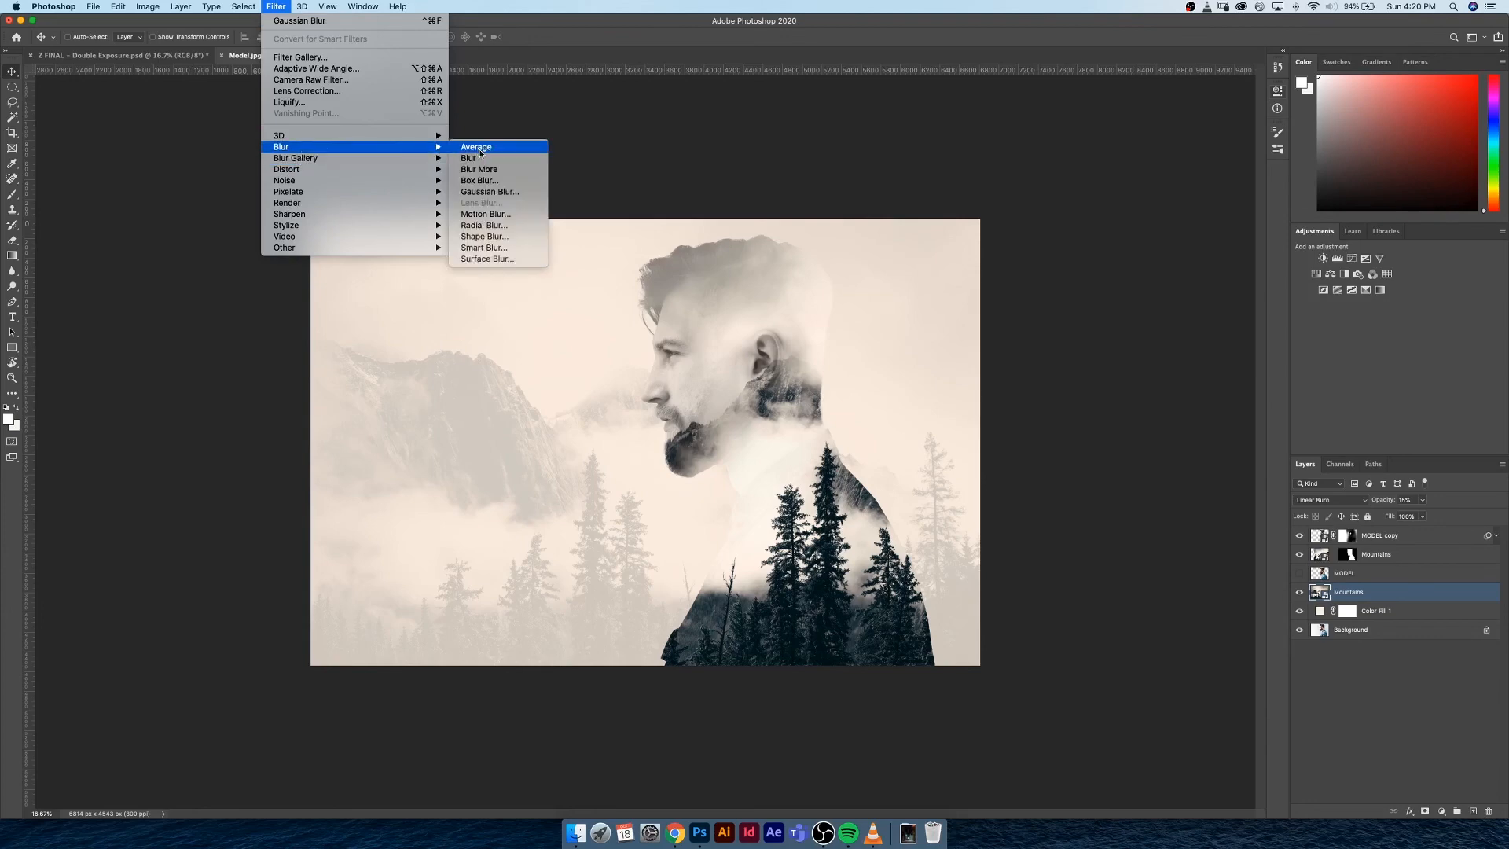
left_click(490, 192)
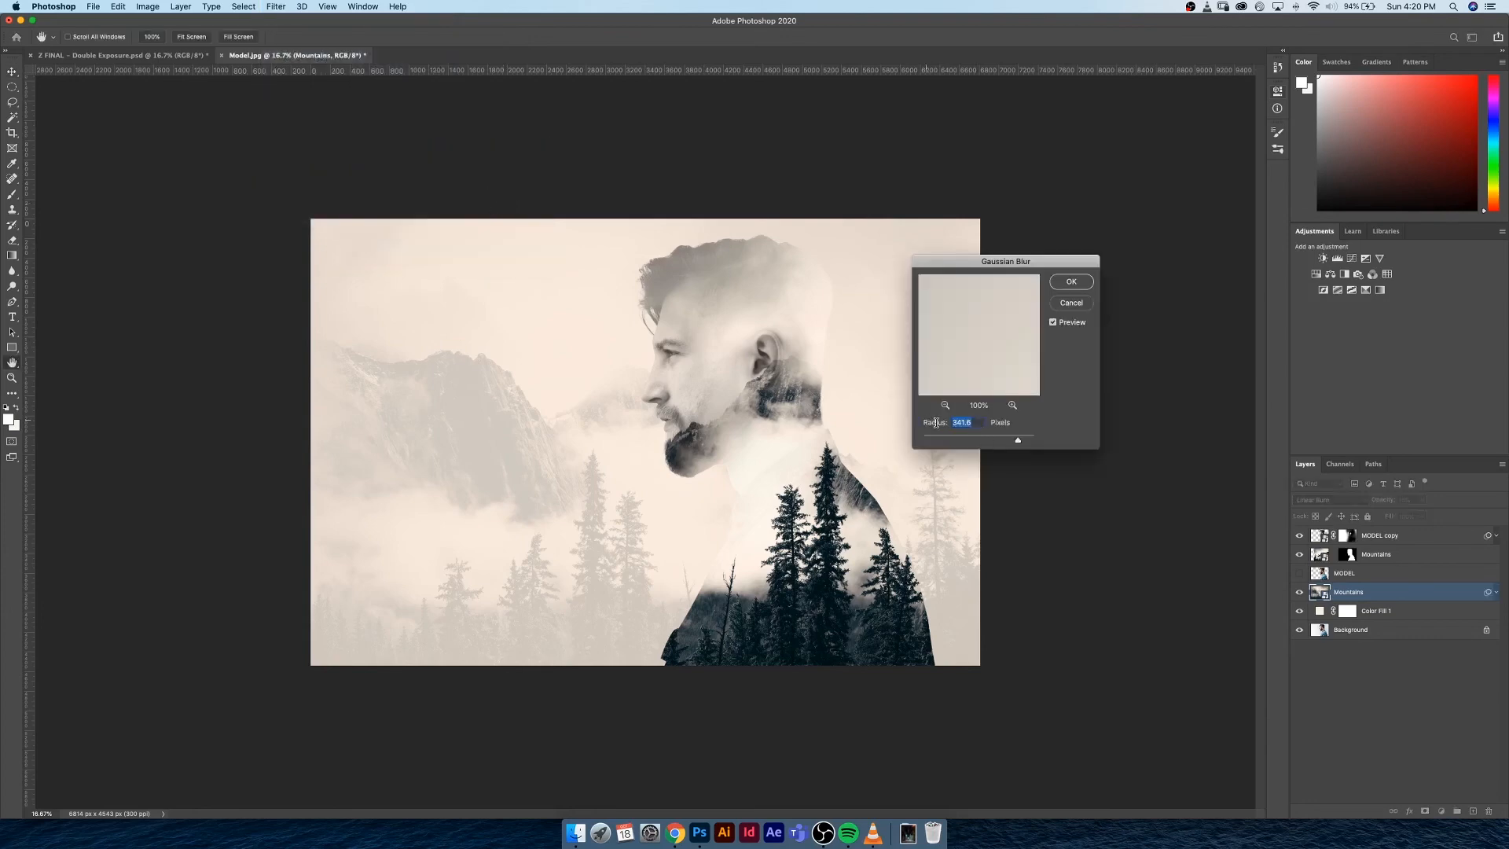
type("10")
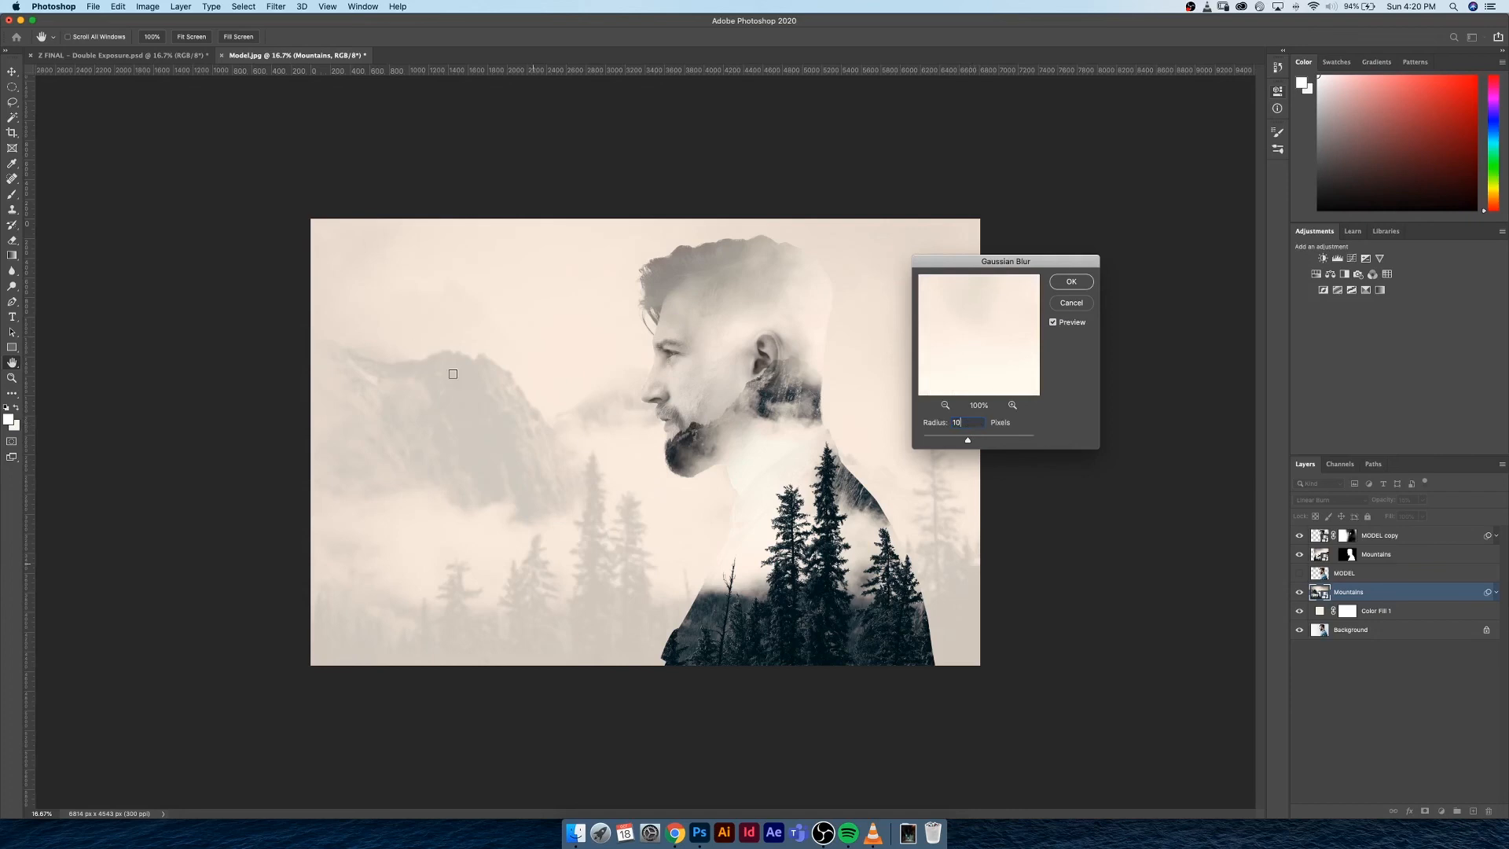
double_click(964, 423)
left_click_drag(967, 442, 1015, 441)
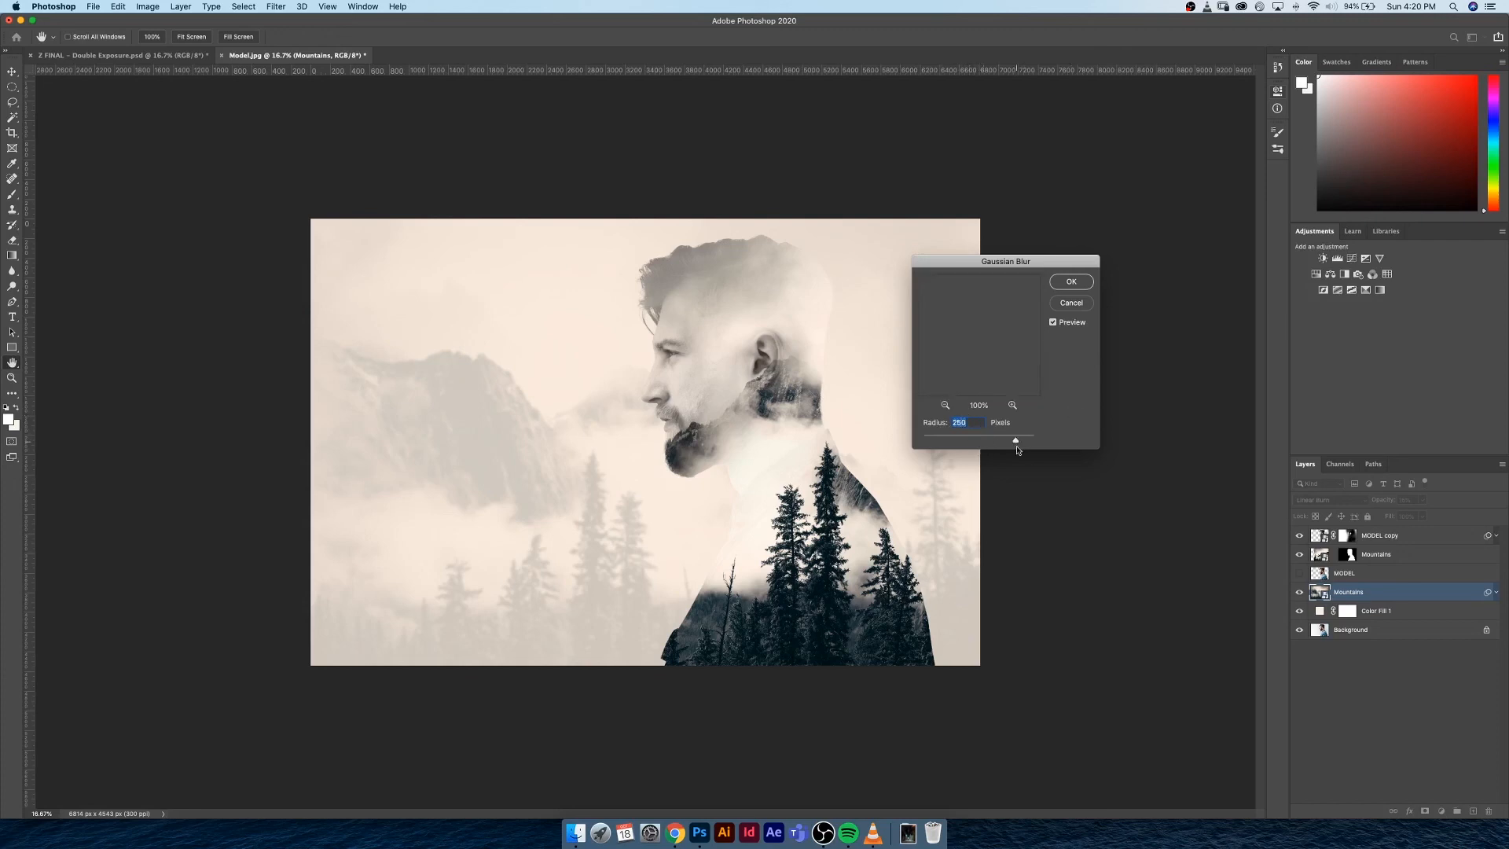
left_click_drag(1019, 262, 1104, 230)
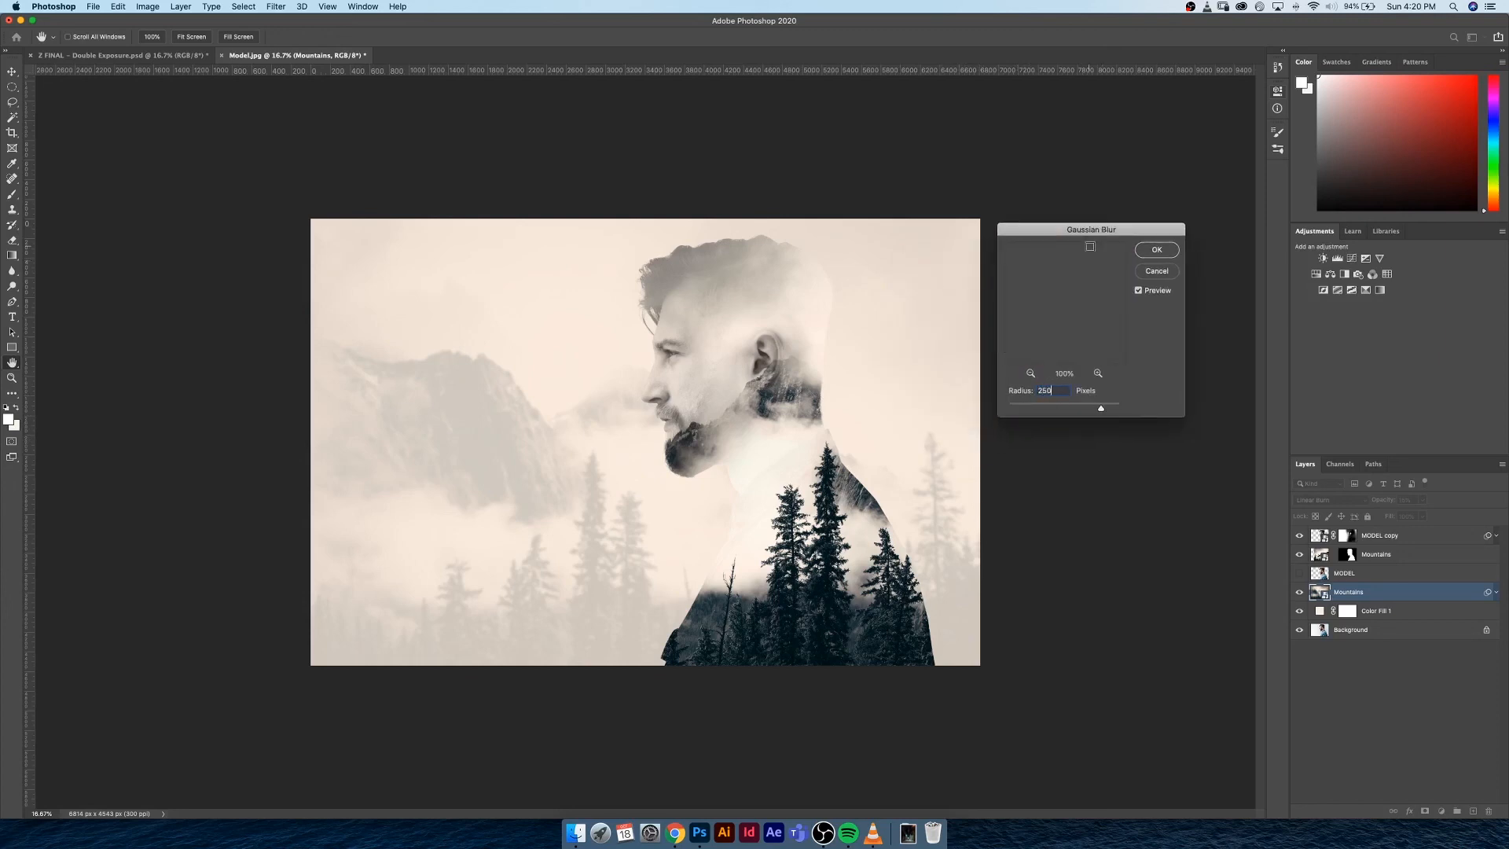
key("super+z")
key("super+z")
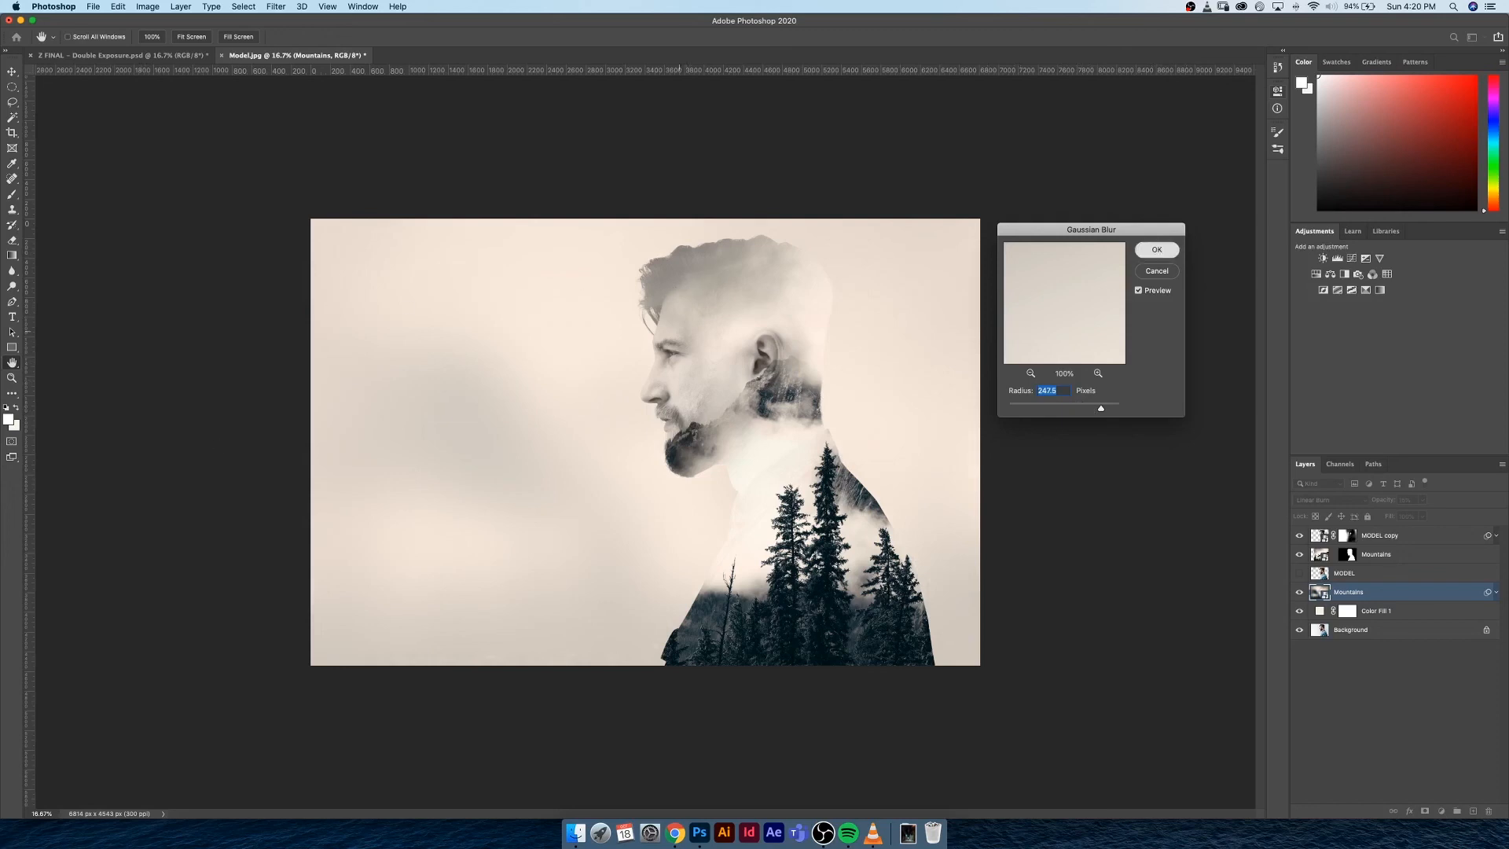
key("Return")
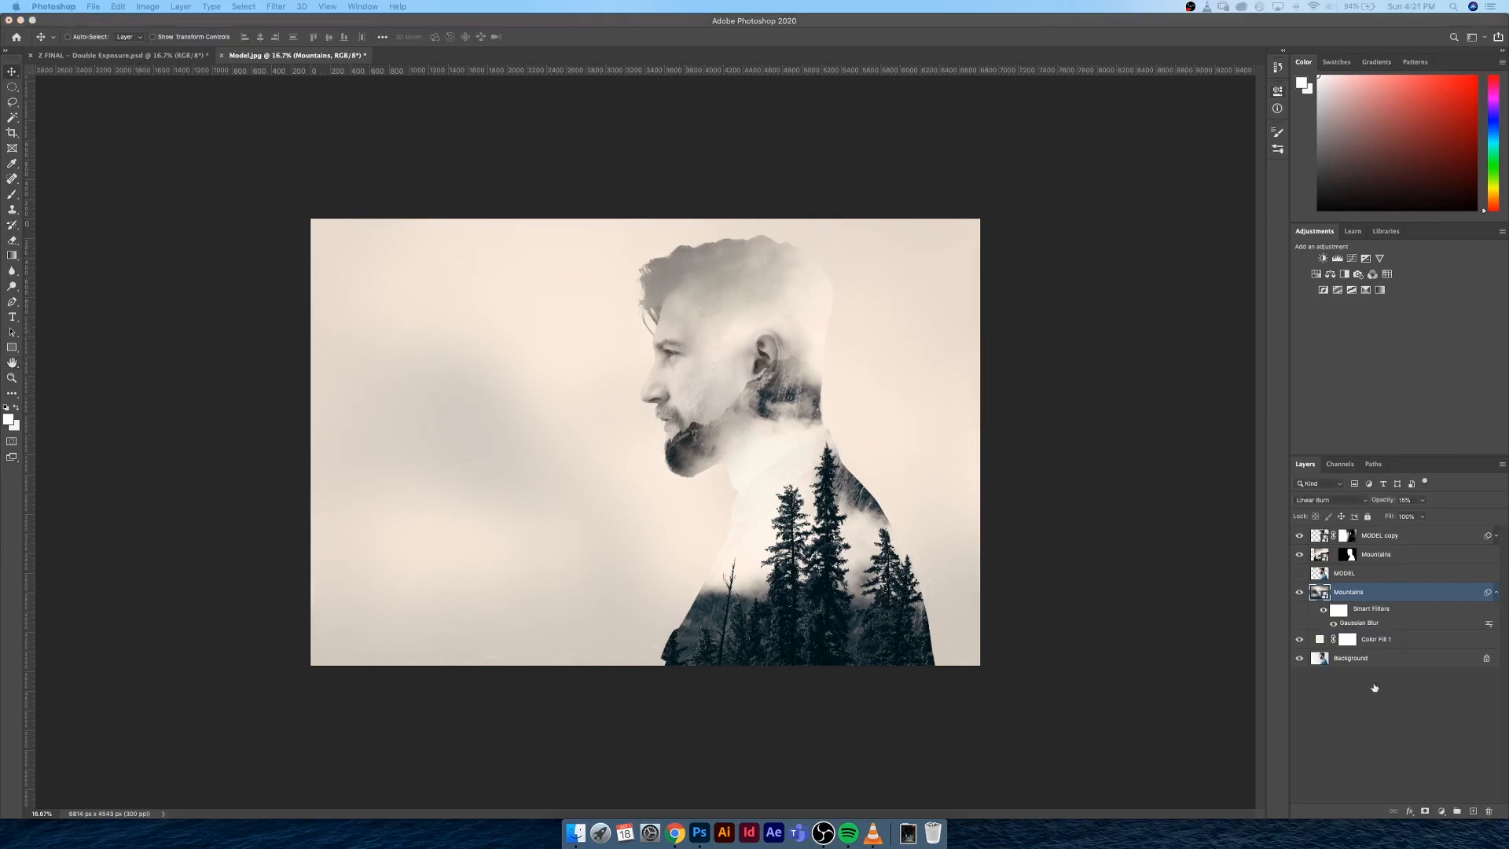
Set the backdrop's Gaussian Blur radius to 91.3 px, and hide the layer's smart filters
left_click(1375, 710)
left_click(1365, 593)
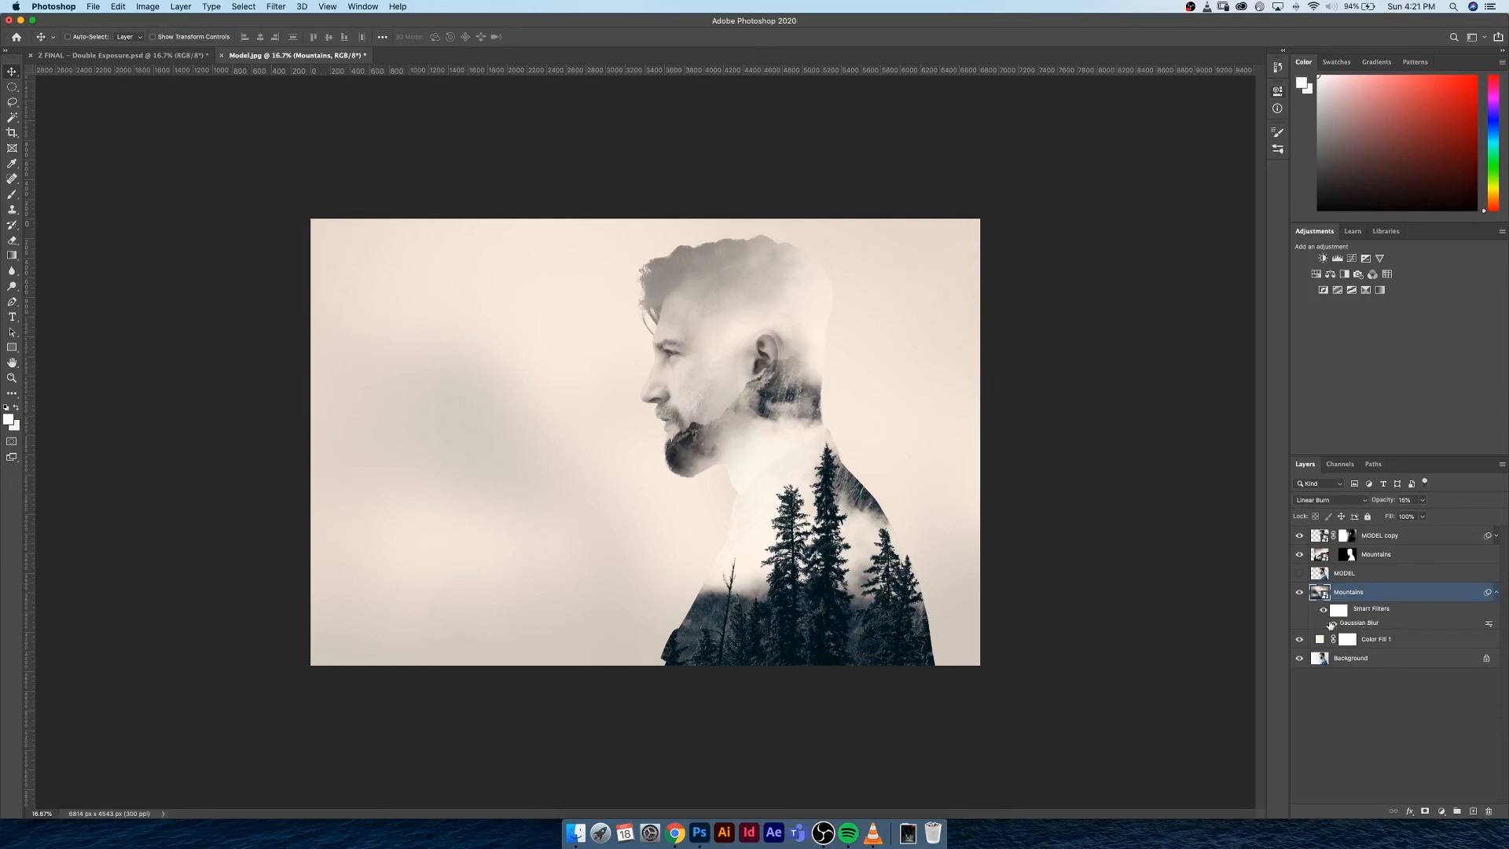
double_click(1360, 624)
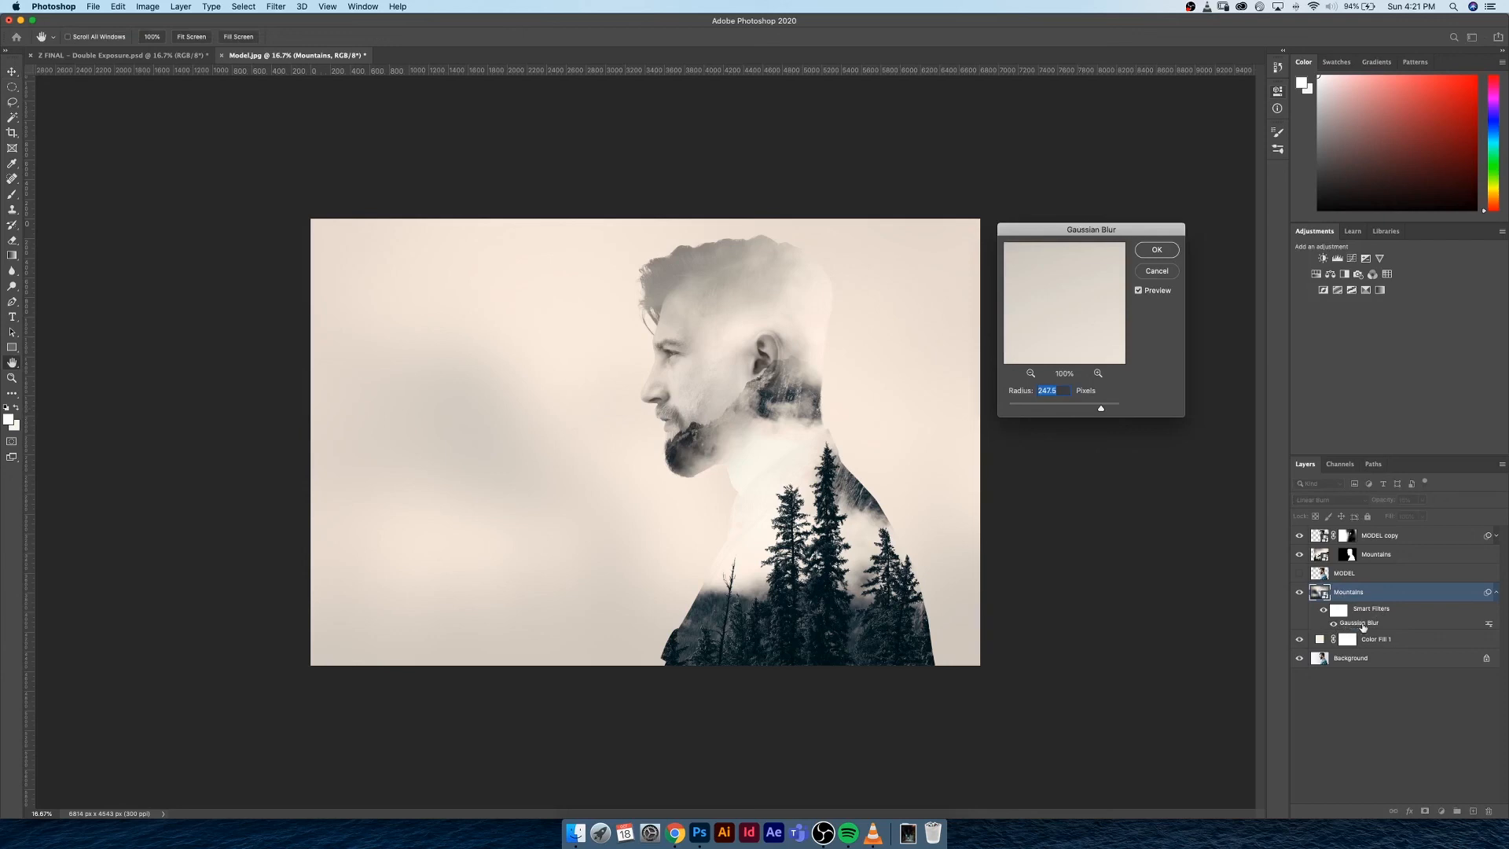
left_click(1069, 410)
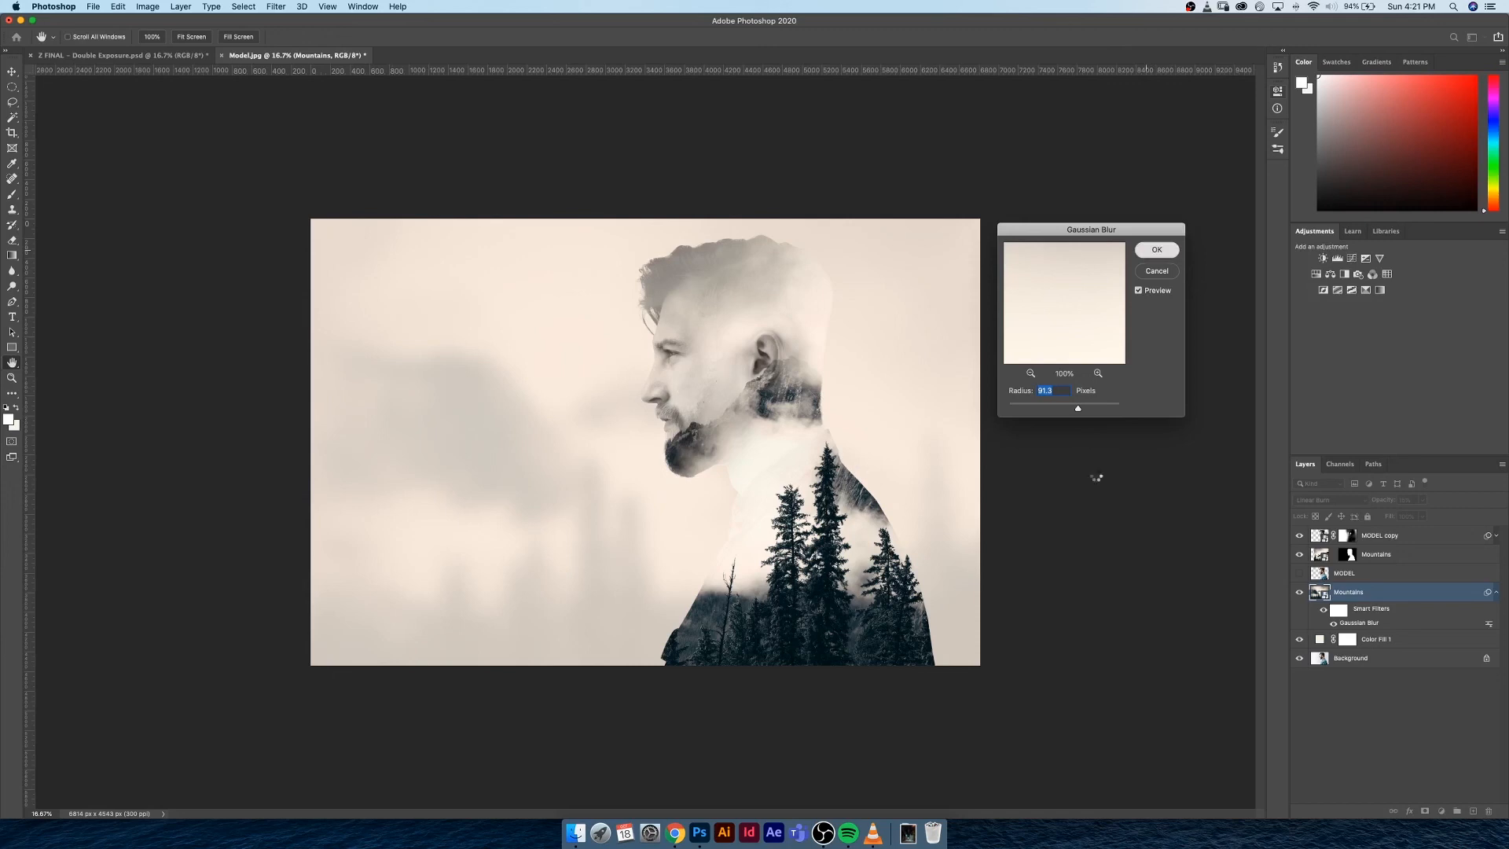
key("Return")
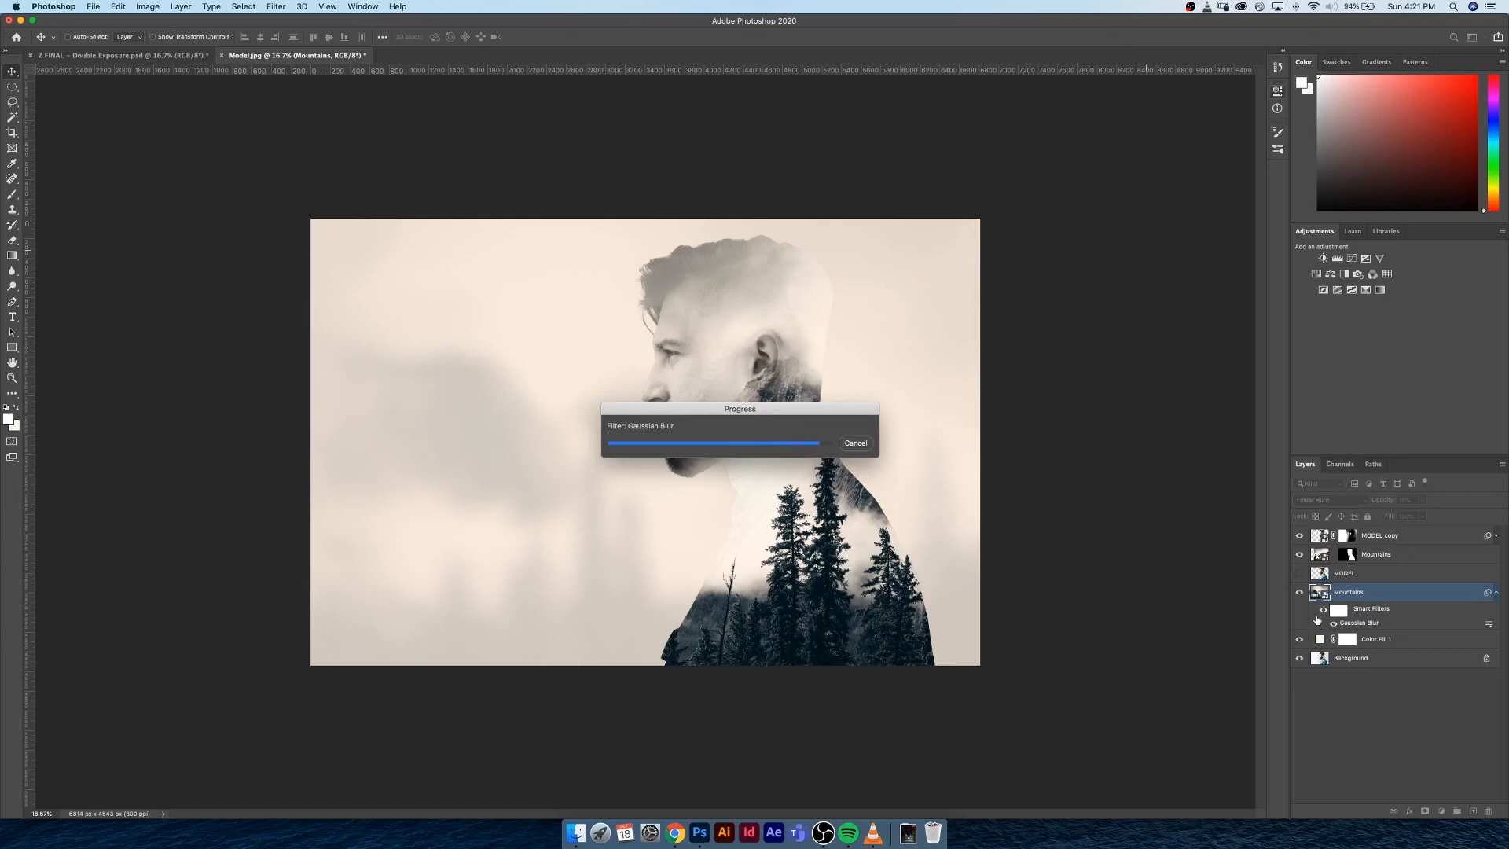
left_click(1321, 610)
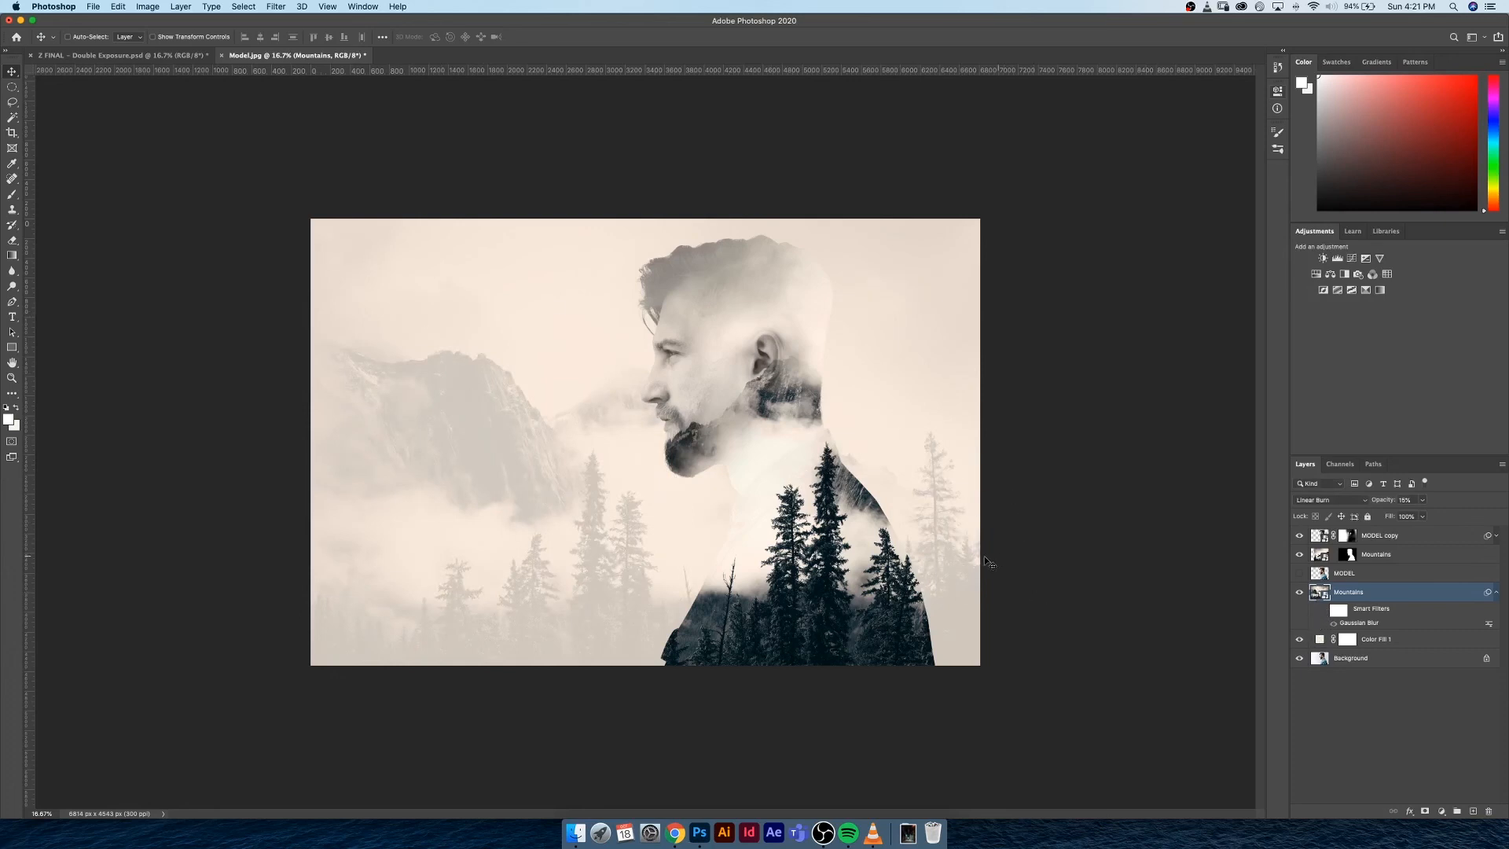
left_click(1495, 595)
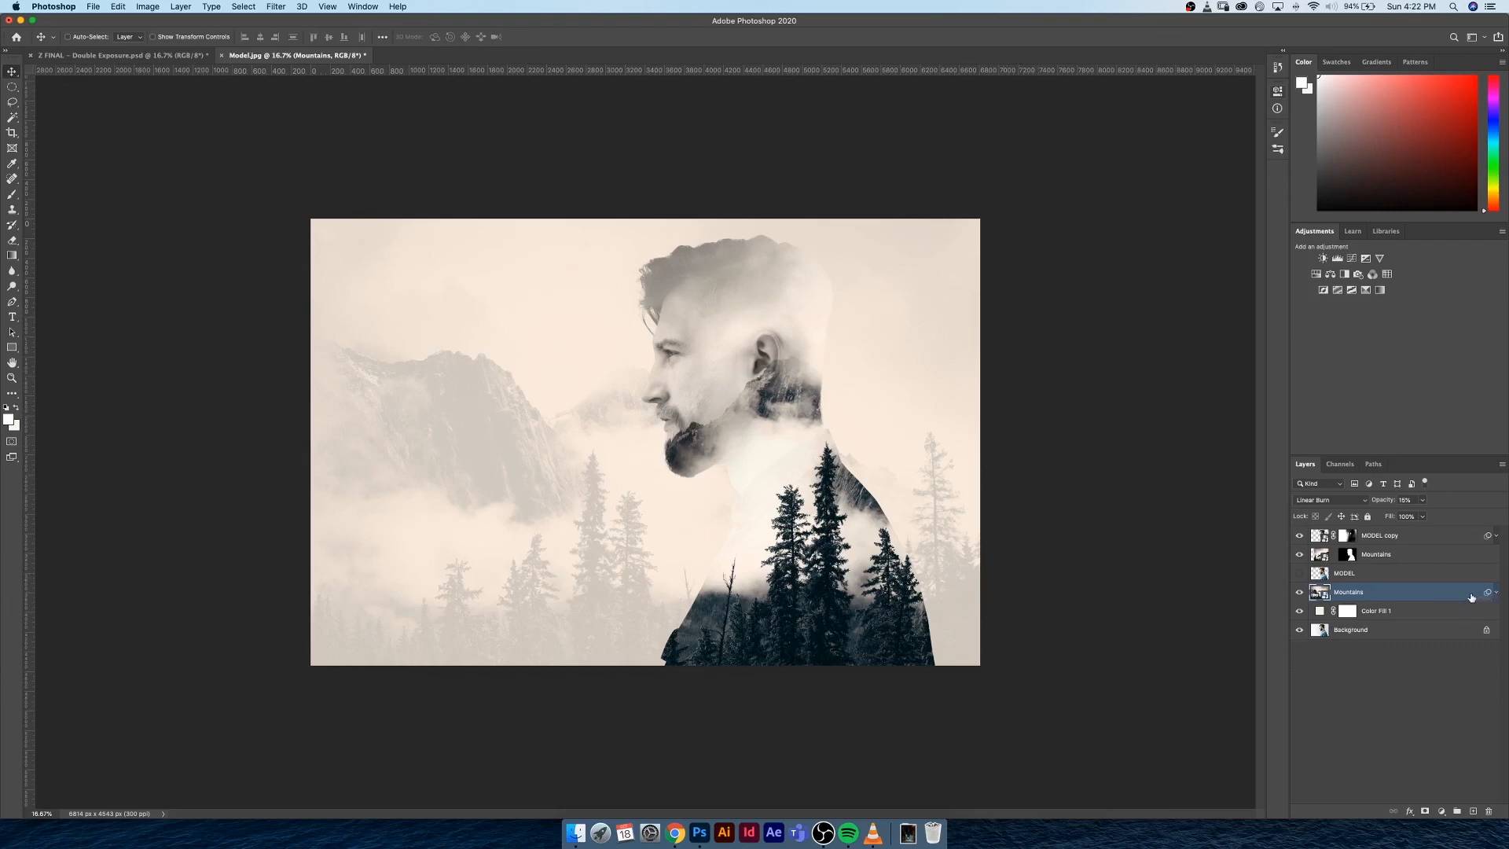